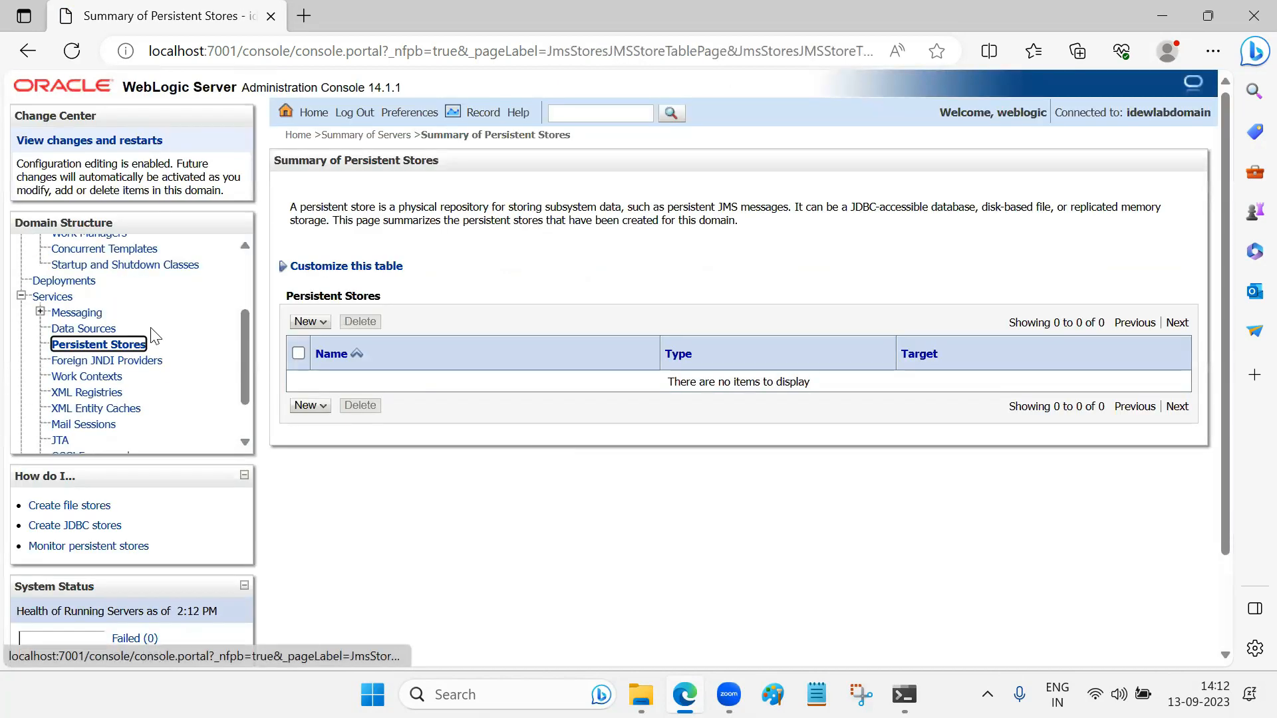
Step: Look over the JMS Modules and JMS Servers summaries under Messaging, and return to the Persistent Stores summary
{"action": "left_click", "coordinate": [40, 312]}
{"action": "left_click", "coordinate": [100, 360]}
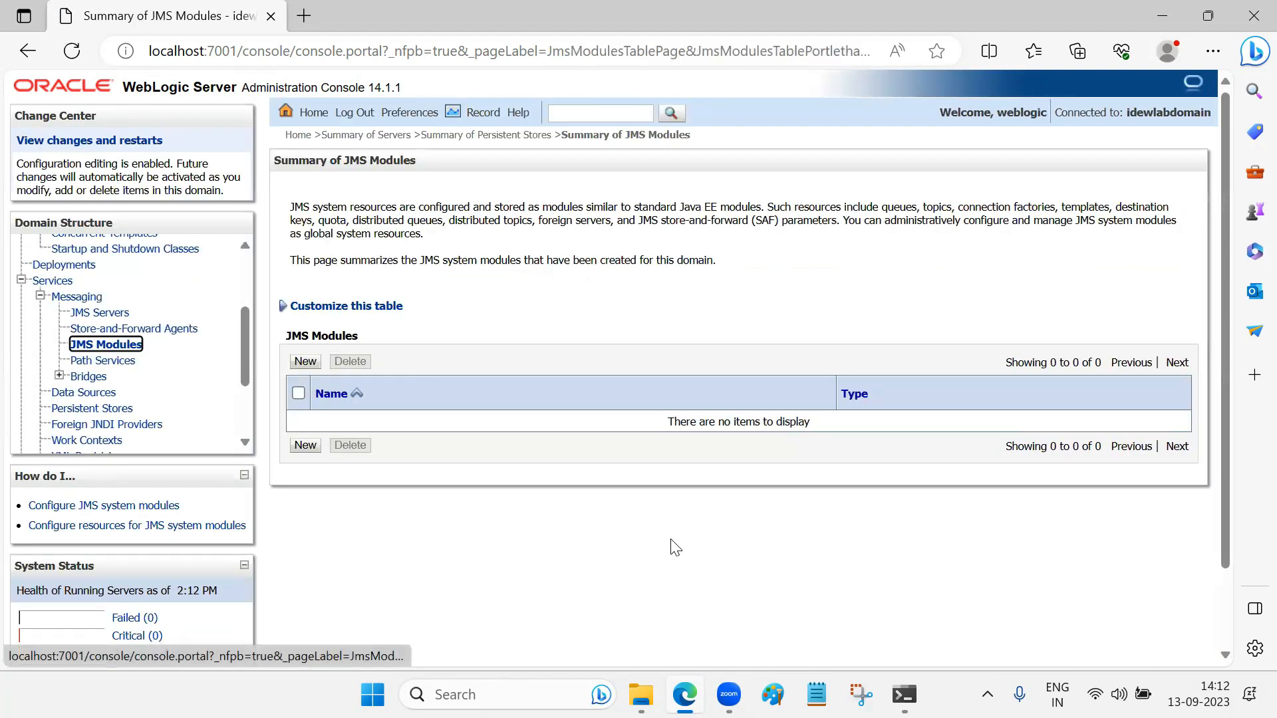
{"action": "left_click", "coordinate": [101, 312]}
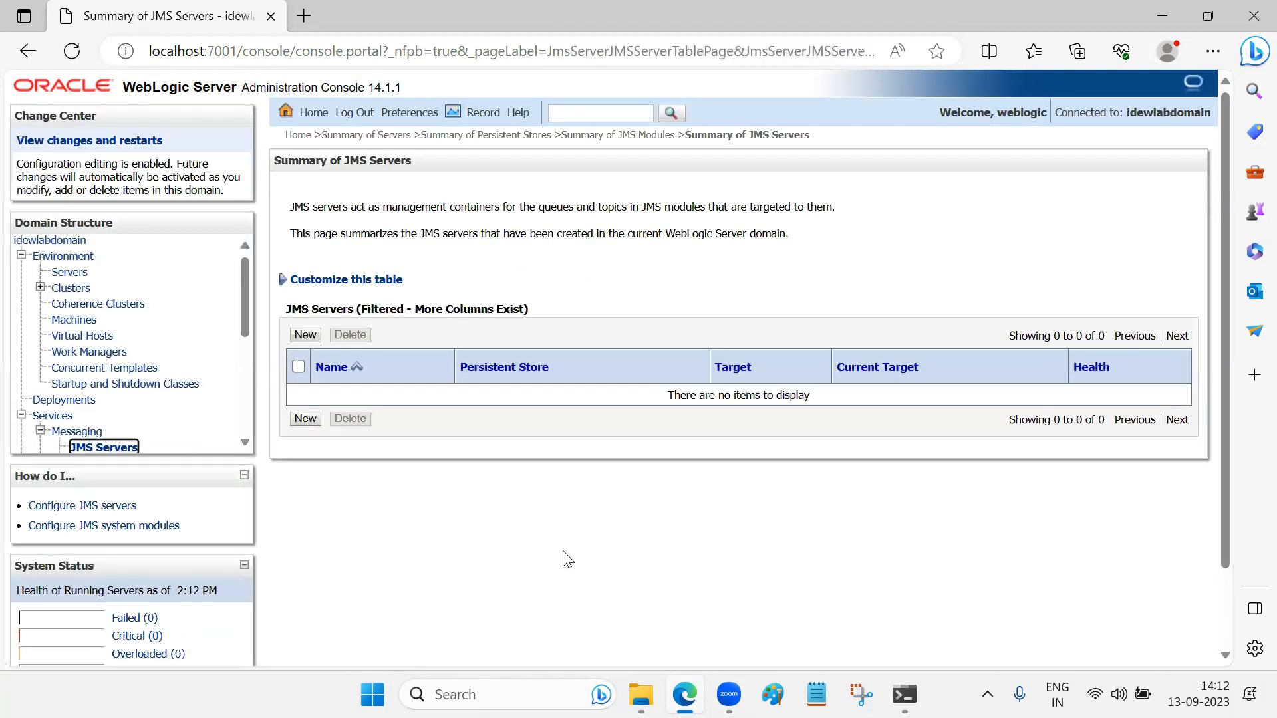
{"action": "scroll", "coordinate": [187, 399], "scroll_direction": "down", "scroll_amount": 1}
{"action": "scroll", "coordinate": [191, 399], "scroll_direction": "down", "scroll_amount": 1}
{"action": "scroll", "coordinate": [191, 399], "scroll_direction": "up", "scroll_amount": 3}
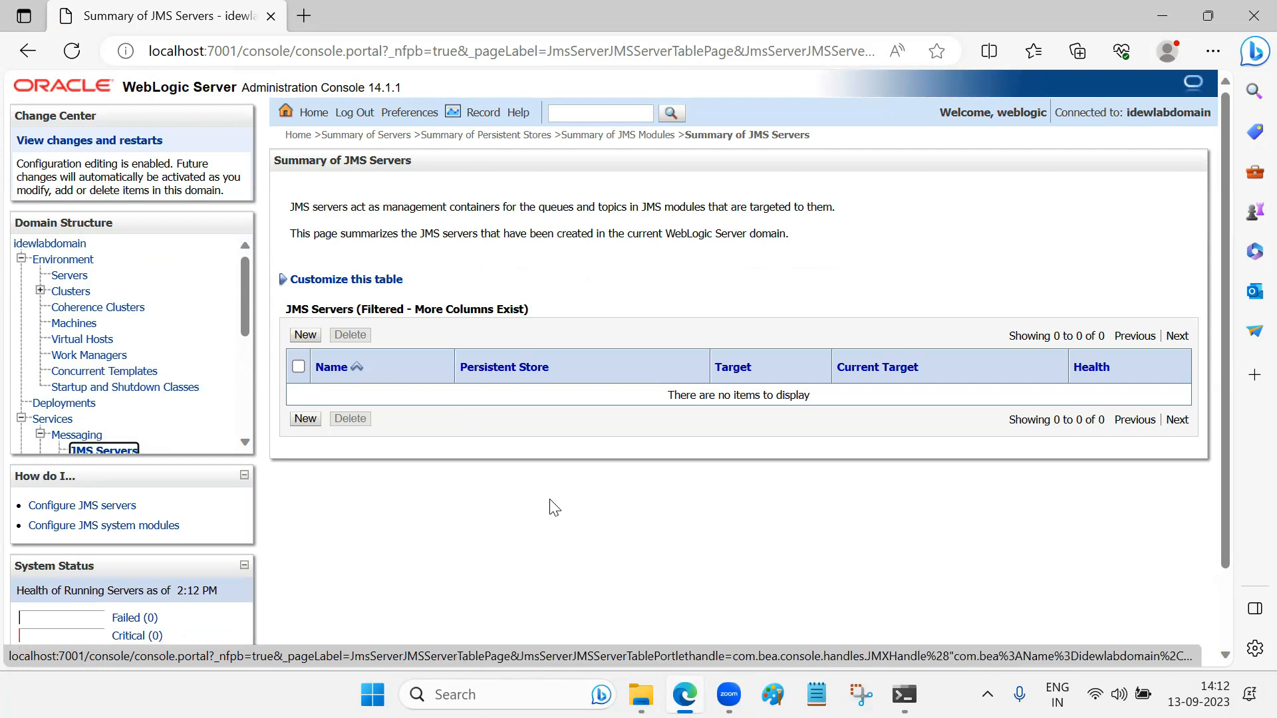
{"action": "scroll", "coordinate": [139, 399], "scroll_direction": "down", "scroll_amount": 2}
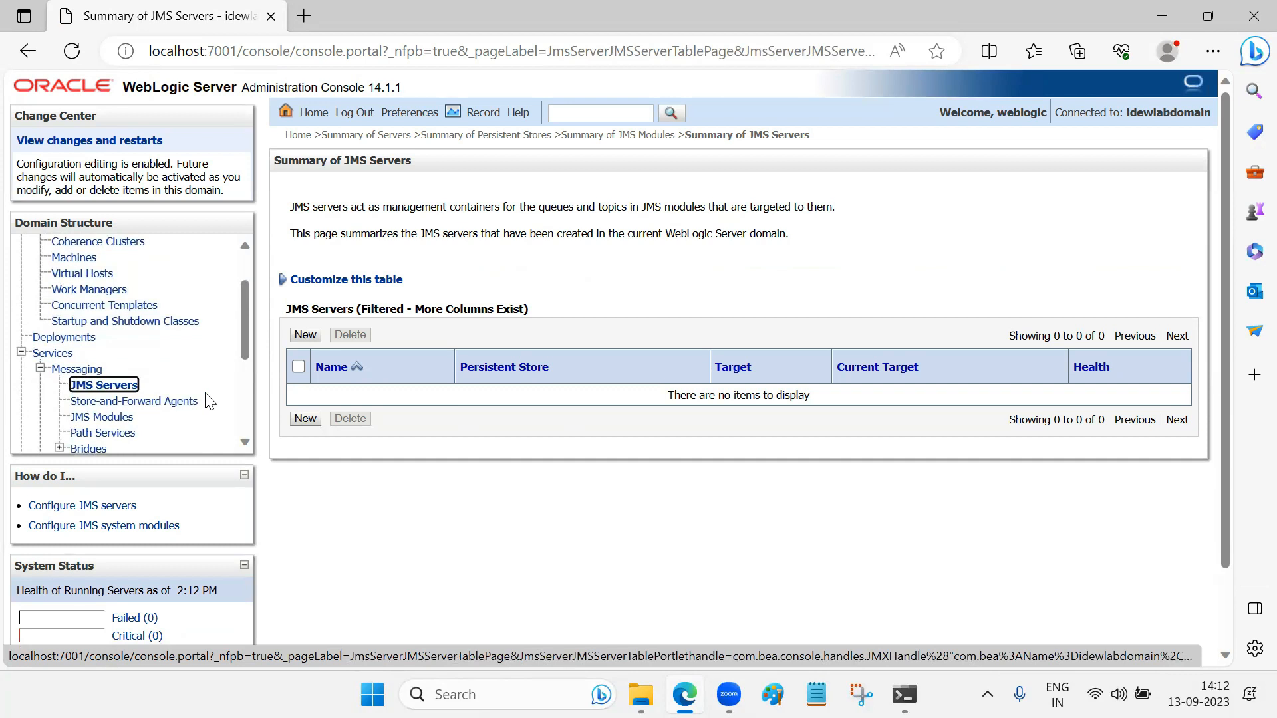
{"action": "scroll", "coordinate": [178, 429], "scroll_direction": "down", "scroll_amount": 2}
{"action": "left_click", "coordinate": [132, 417]}
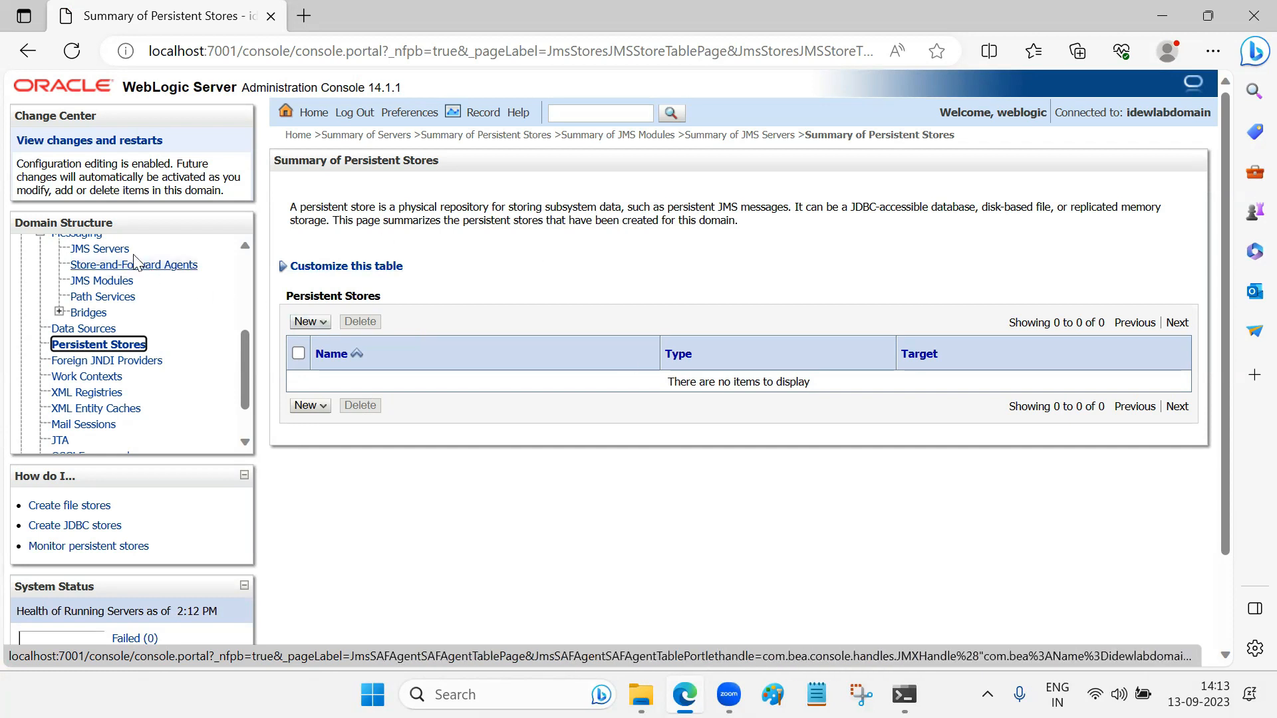
{"action": "left_click", "coordinate": [100, 249]}
{"action": "left_click", "coordinate": [305, 418]}
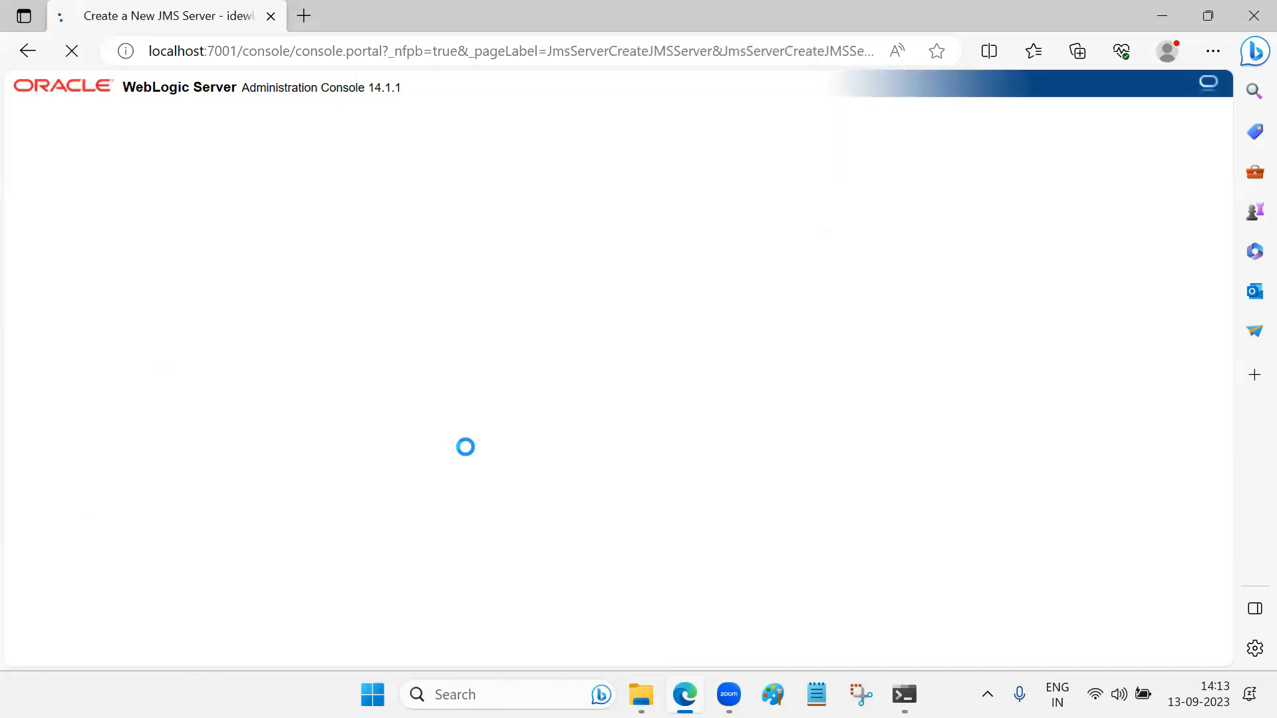
{"action": "left_click", "coordinate": [350, 390]}
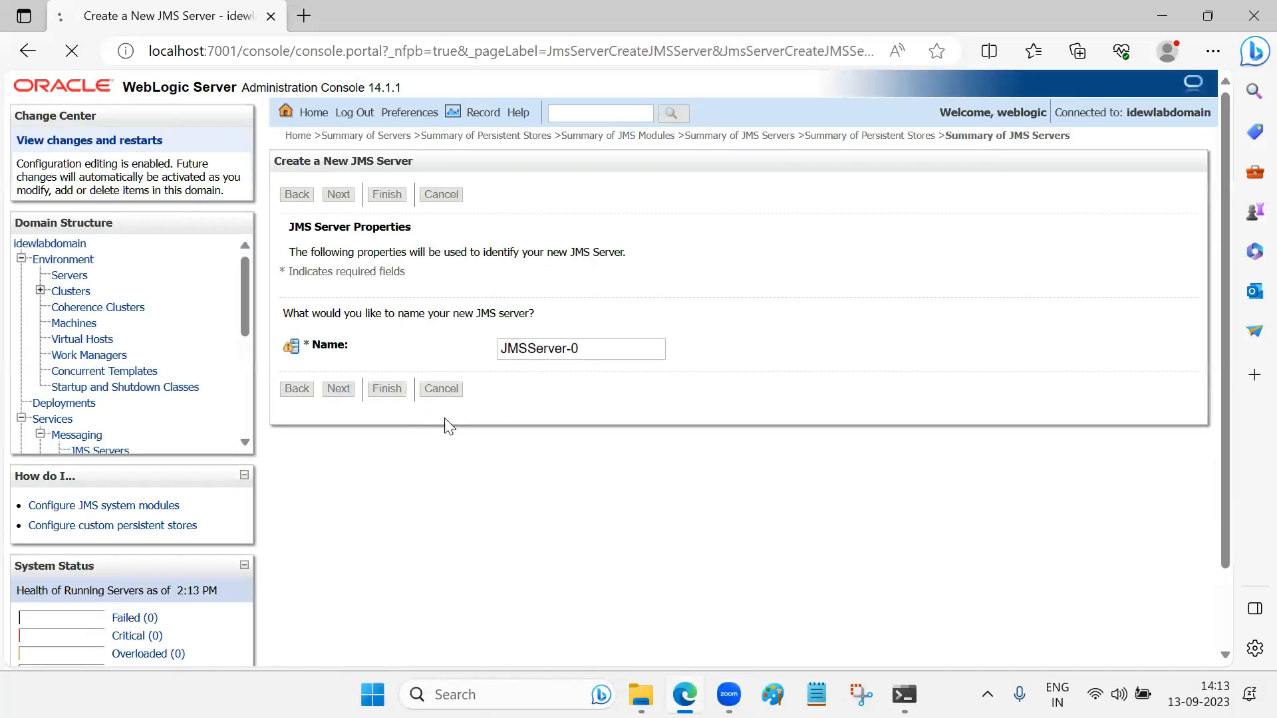
{"action": "left_click", "coordinate": [592, 286]}
{"action": "left_click", "coordinate": [592, 286]}
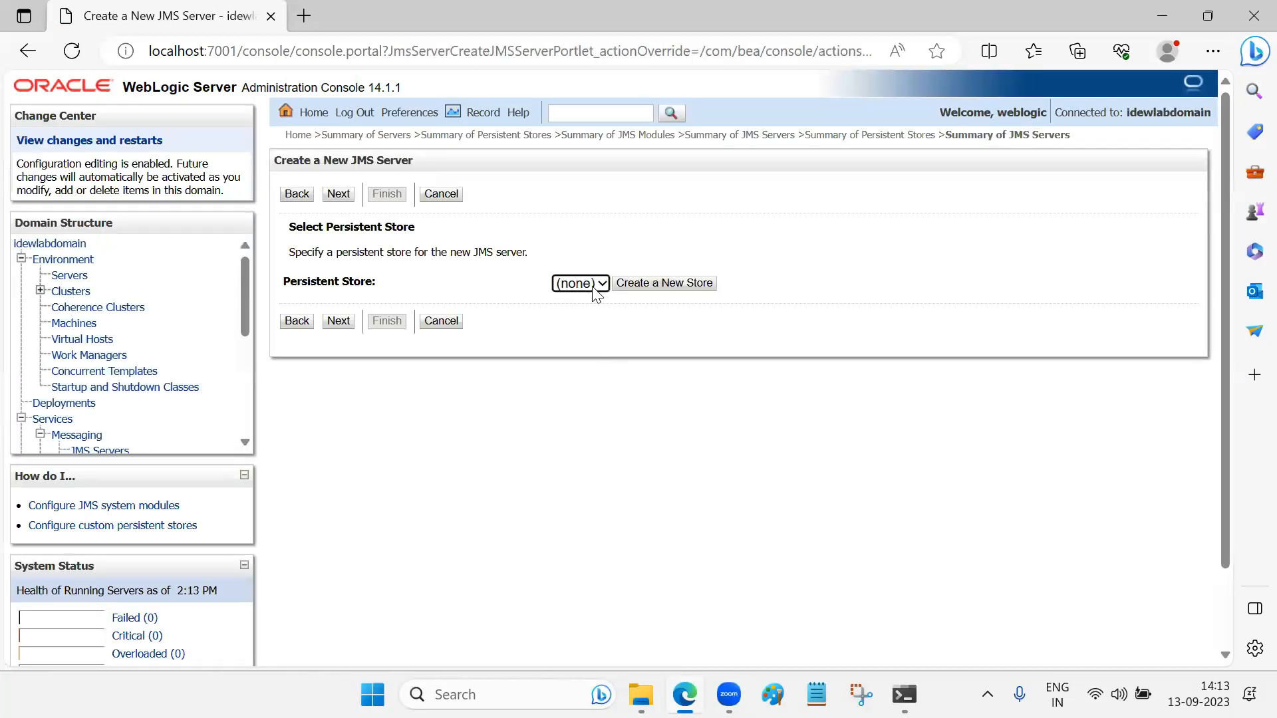
{"action": "left_click_drag", "start_coordinate": [286, 283], "coordinate": [376, 285]}
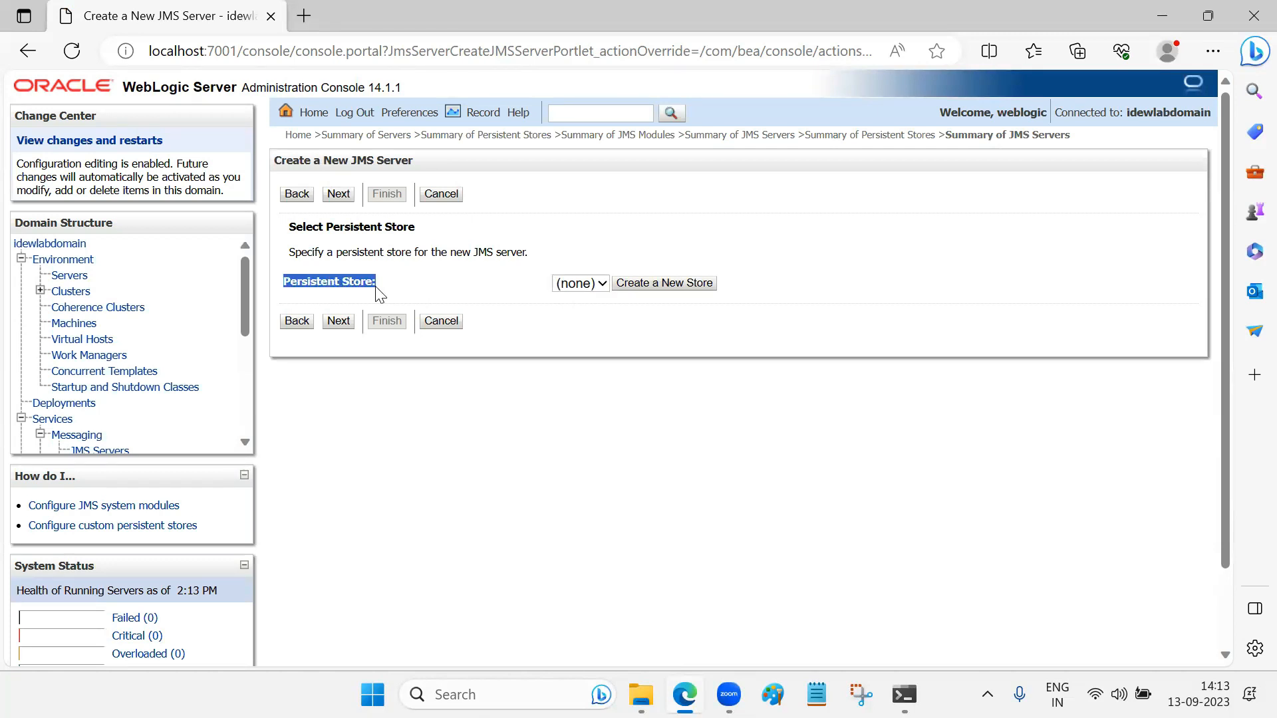
{"action": "left_click", "coordinate": [578, 285]}
{"action": "left_click", "coordinate": [580, 286]}
{"action": "left_click", "coordinate": [606, 326]}
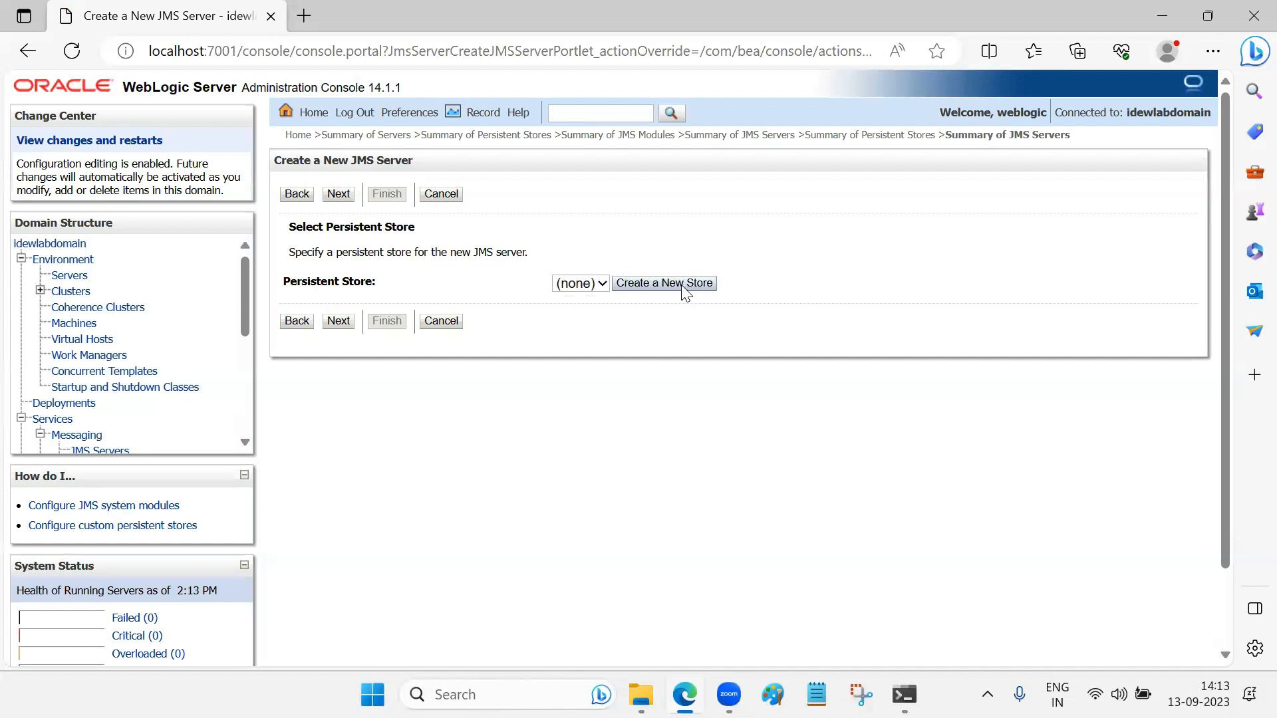
{"action": "left_click", "coordinate": [683, 286]}
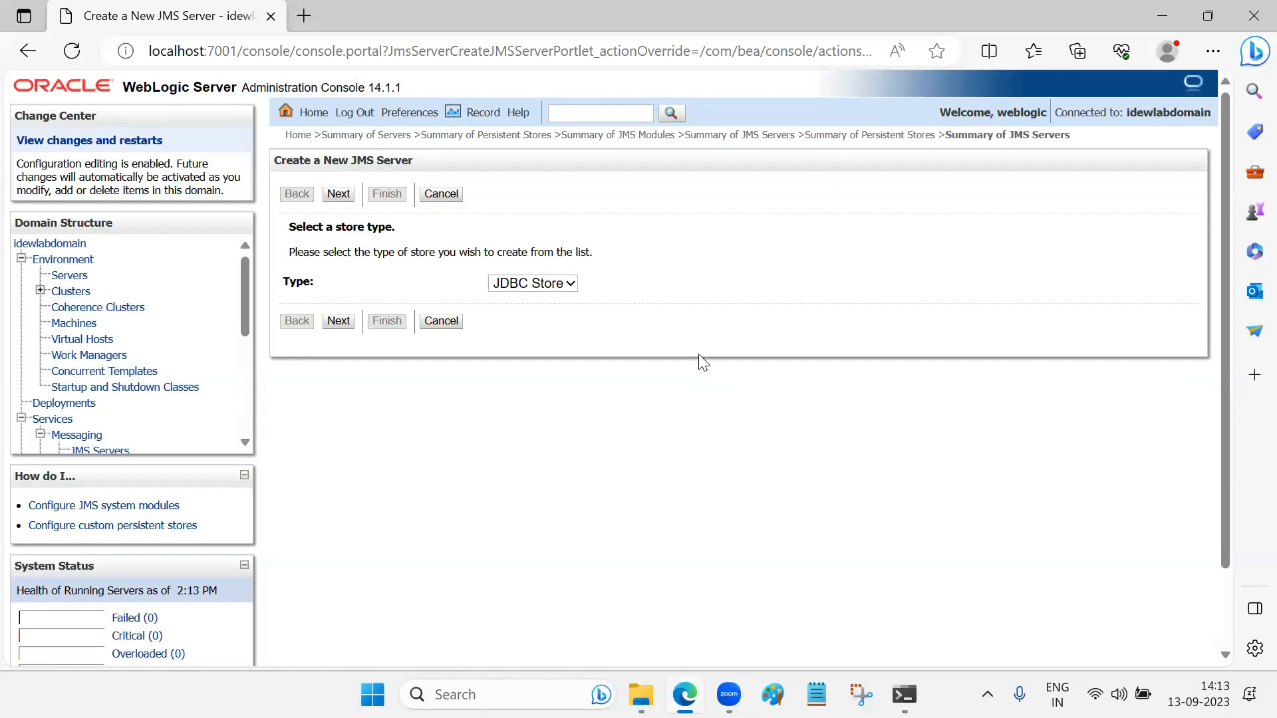
{"action": "left_click", "coordinate": [442, 321]}
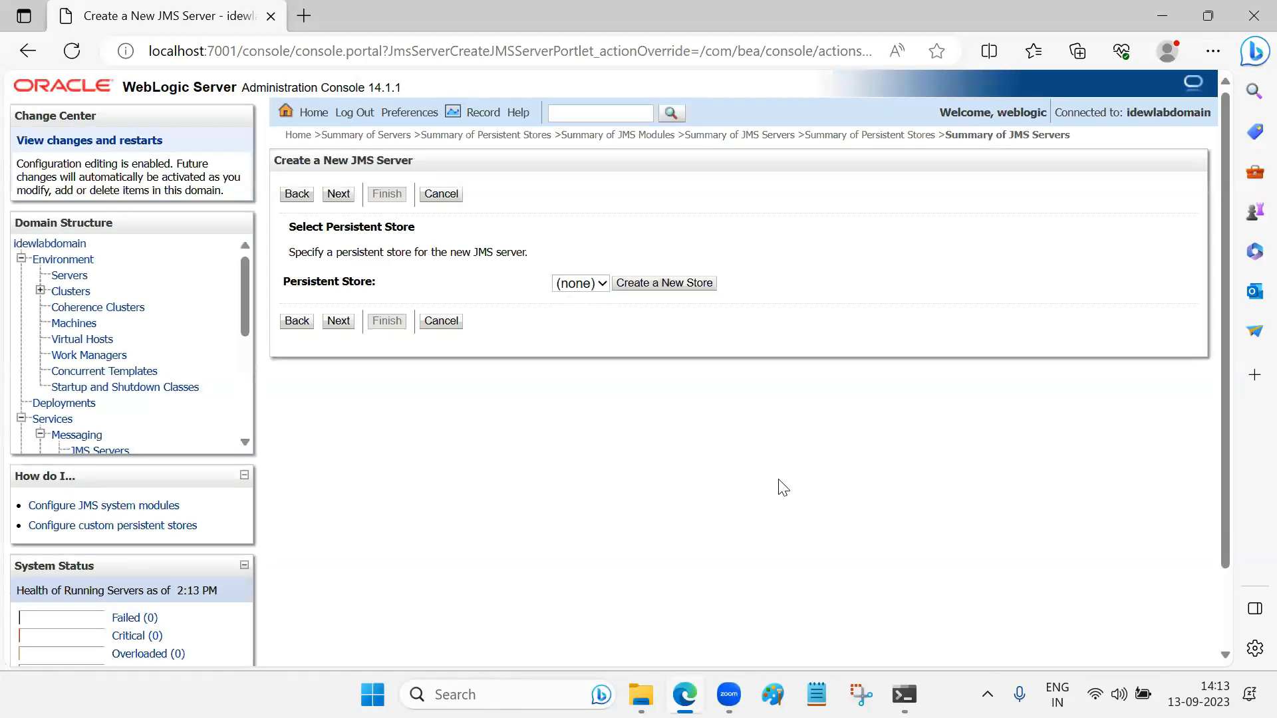
{"action": "left_click", "coordinate": [305, 323]}
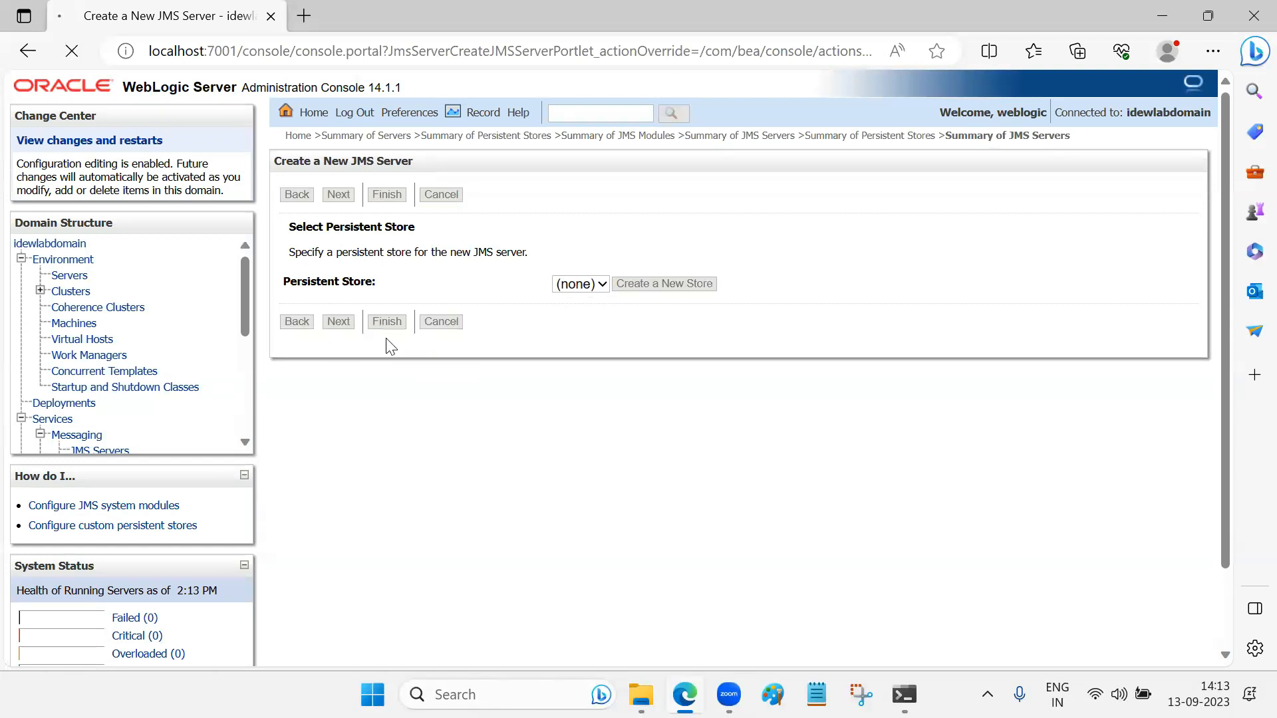
Step: Open the Persistent Stores summary under Services and start creating a new file store
{"action": "scroll", "coordinate": [126, 392], "scroll_direction": "down", "scroll_amount": 2}
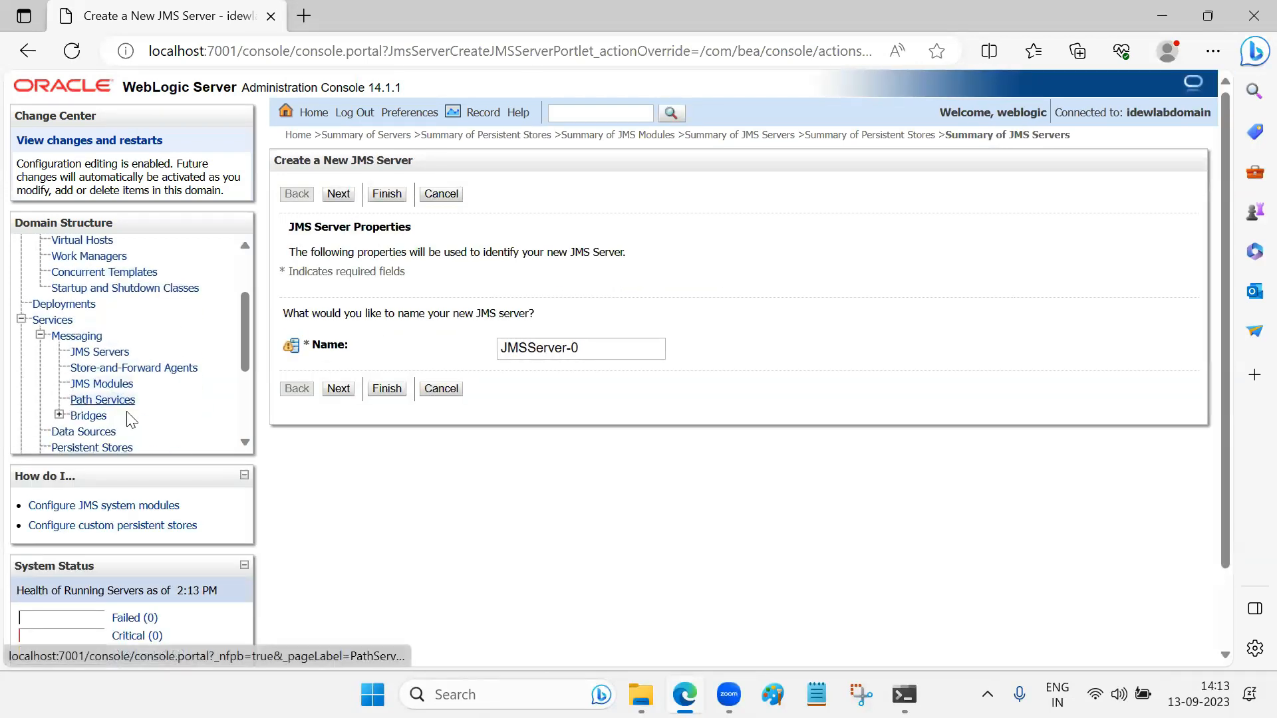
{"action": "scroll", "coordinate": [110, 410], "scroll_direction": "down", "scroll_amount": 3}
{"action": "left_click", "coordinate": [100, 380]}
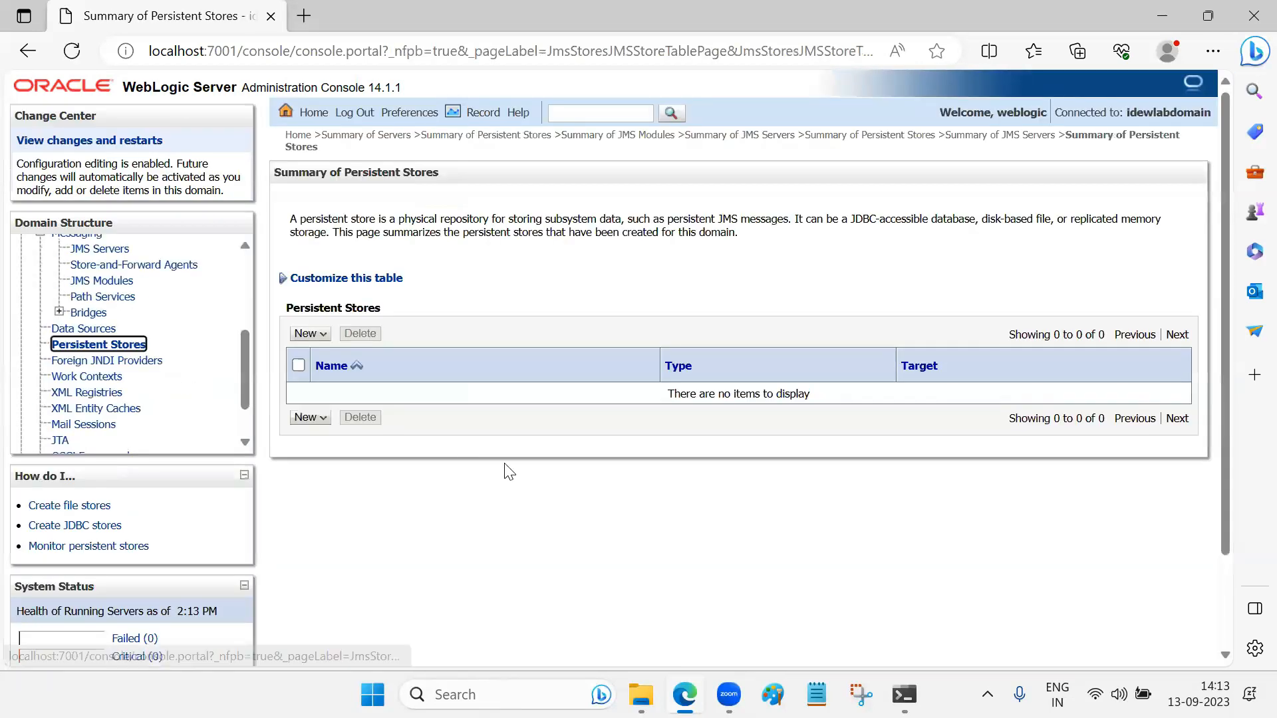
{"action": "left_click", "coordinate": [323, 418]}
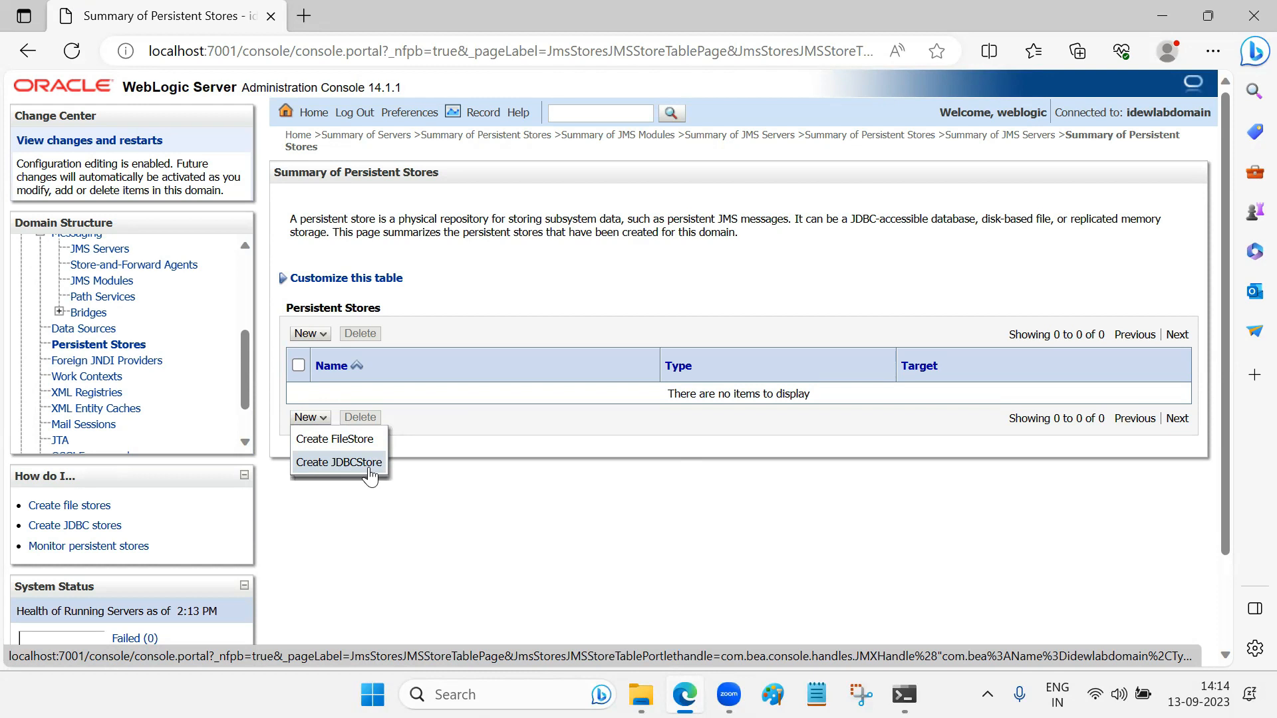
{"action": "left_click", "coordinate": [353, 440]}
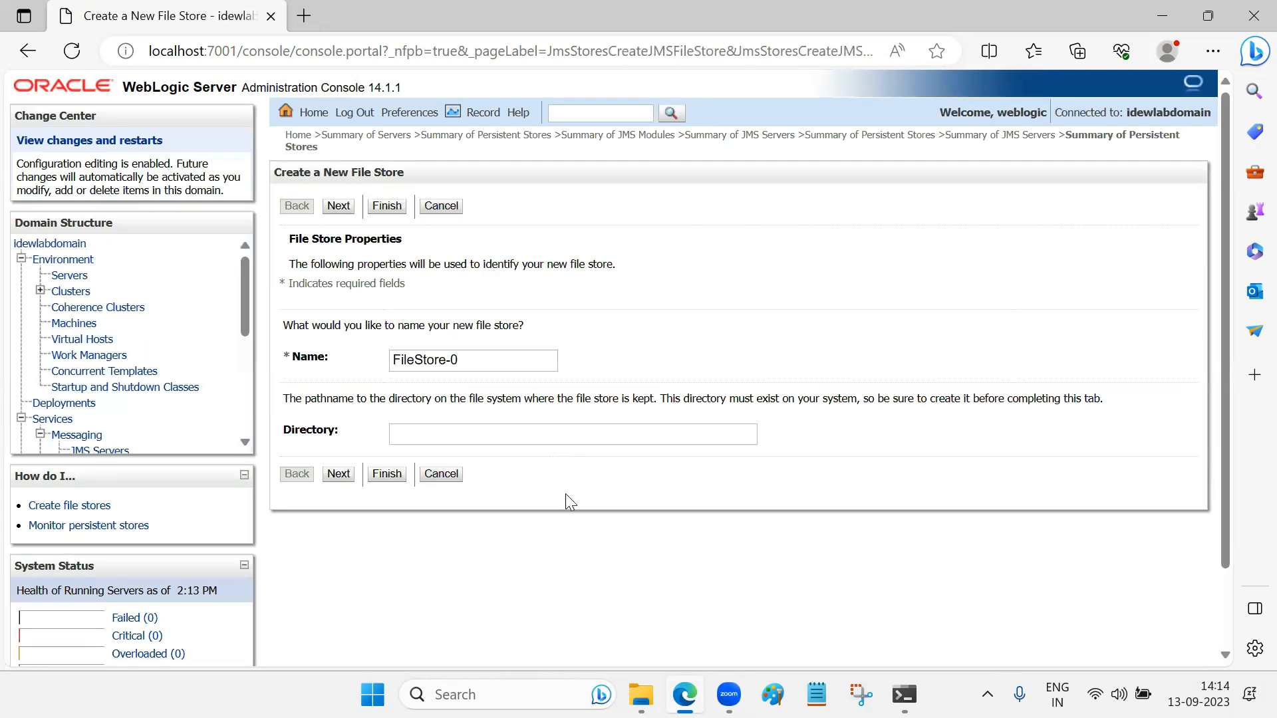
{"action": "left_click_drag", "start_coordinate": [486, 365], "coordinate": [334, 360]}
{"action": "left_click", "coordinate": [498, 365]}
{"action": "left_click_drag", "start_coordinate": [498, 365], "coordinate": [350, 355]}
{"action": "left_click", "coordinate": [439, 433]}
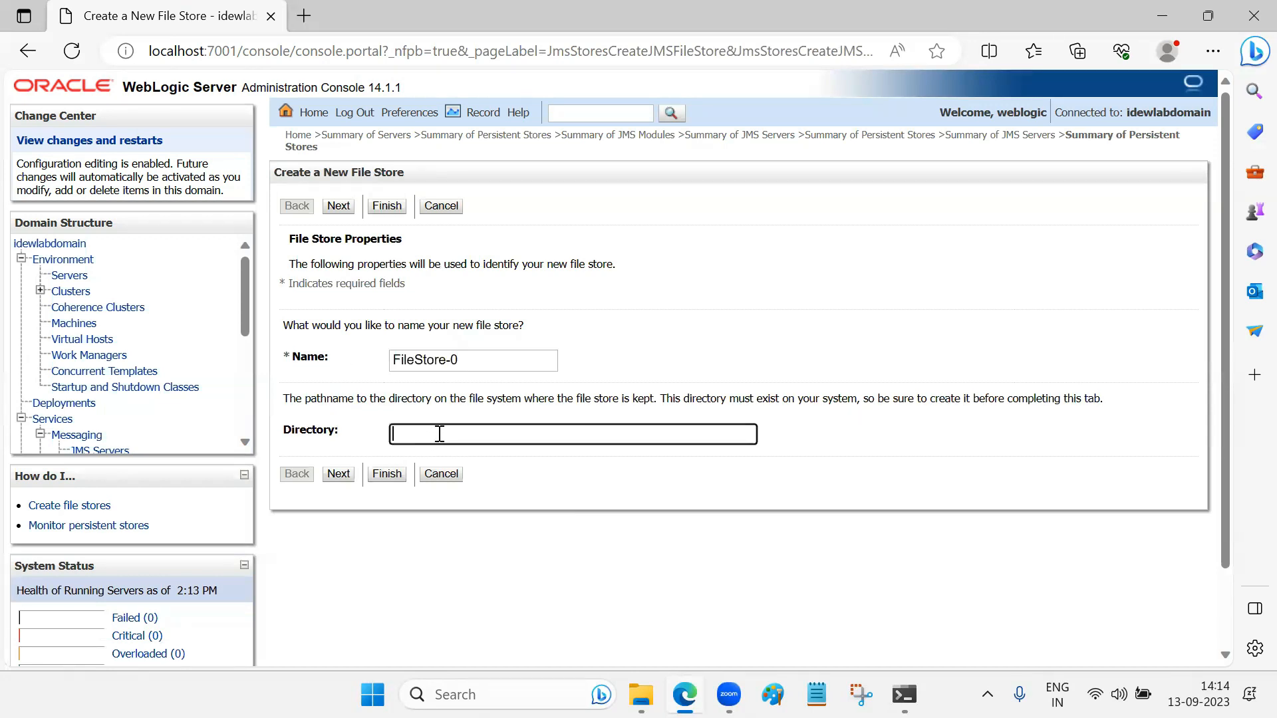
{"action": "left_click", "coordinate": [569, 532]}
{"action": "left_click", "coordinate": [474, 436]}
{"action": "left_click", "coordinate": [582, 486]}
{"action": "left_click", "coordinate": [567, 434]}
{"action": "left_click", "coordinate": [609, 517]}
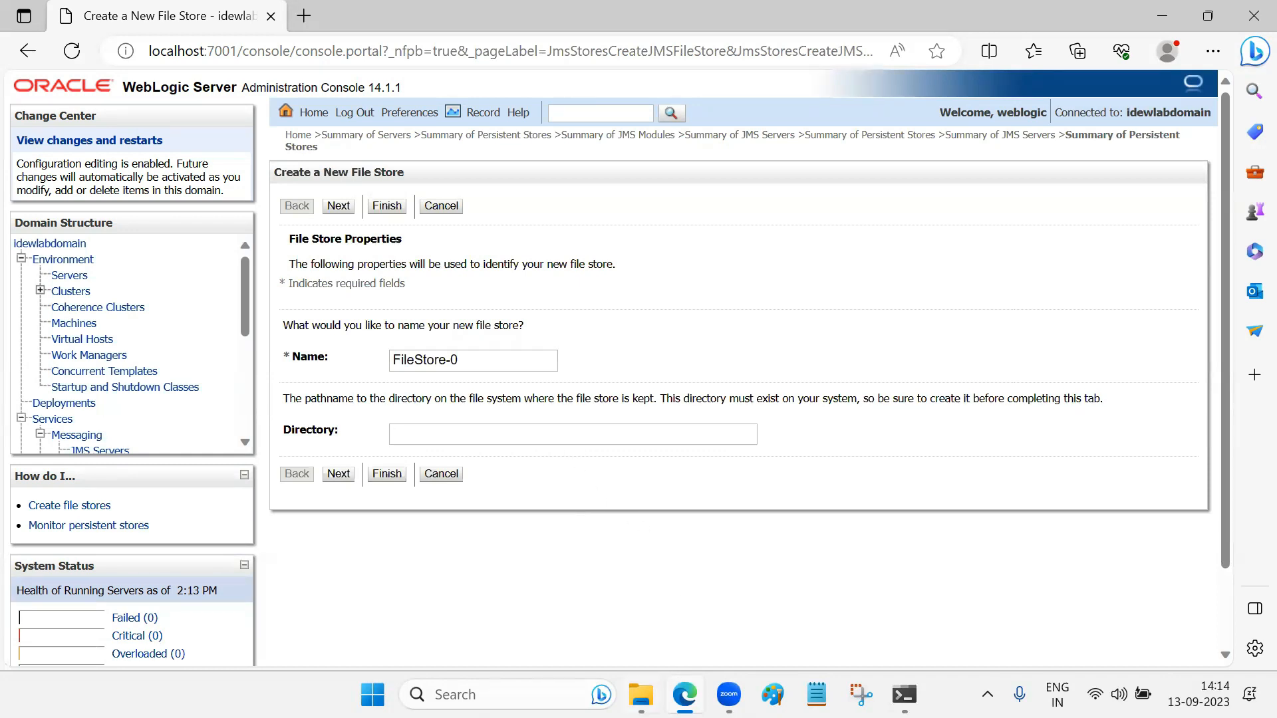
Step: Switch to File Explorer and examine the data\store folder of server MS1 within the idewlabdomain directory
{"action": "left_click", "coordinate": [640, 694]}
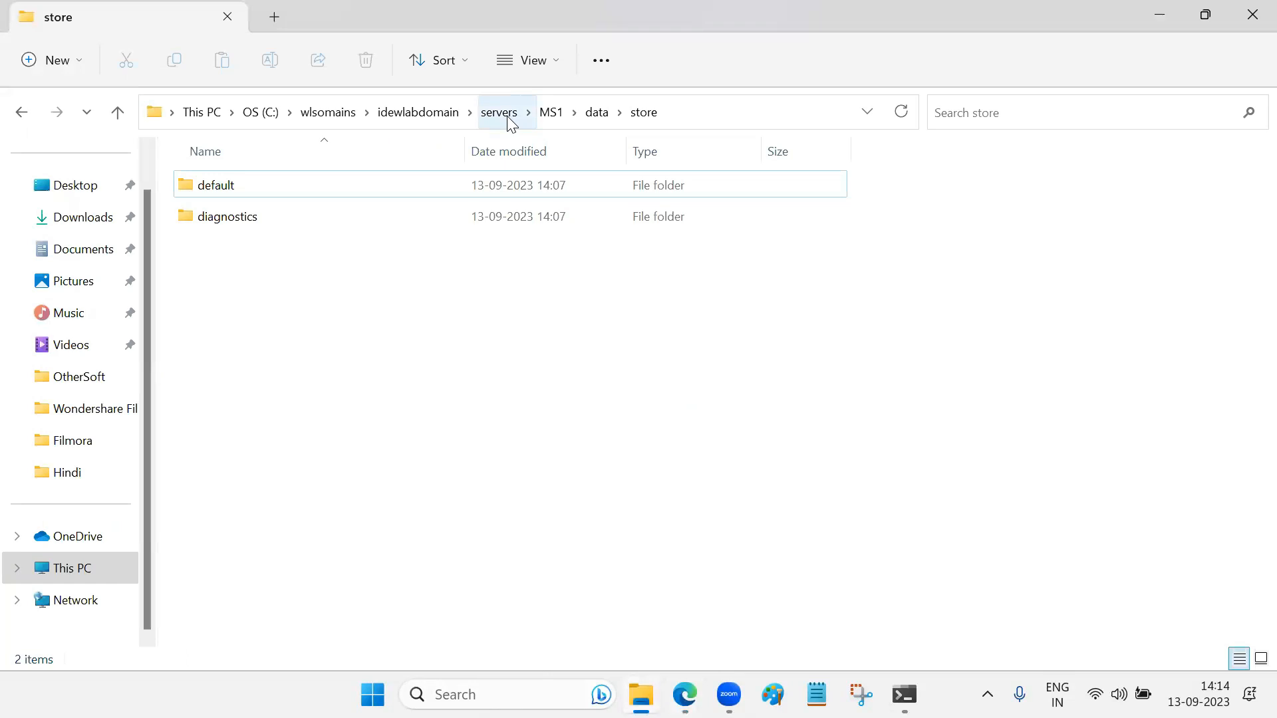
{"action": "left_click", "coordinate": [439, 117]}
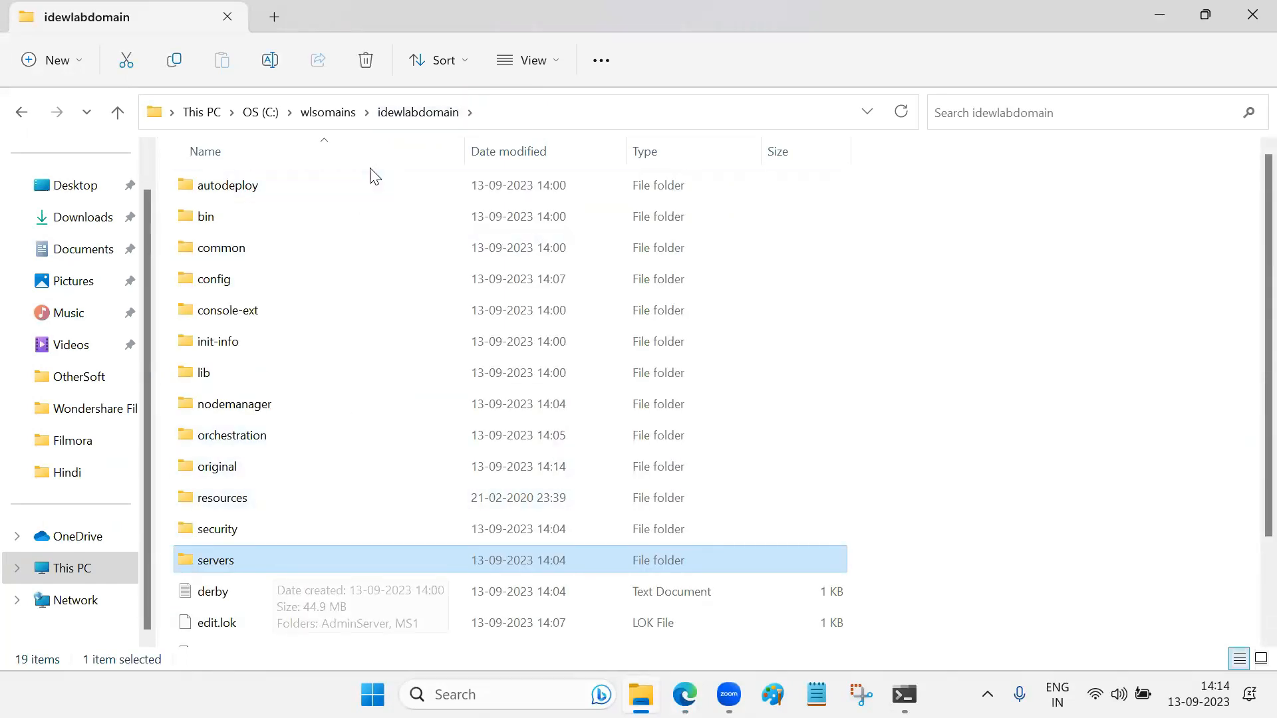
{"action": "double_click", "coordinate": [246, 560]}
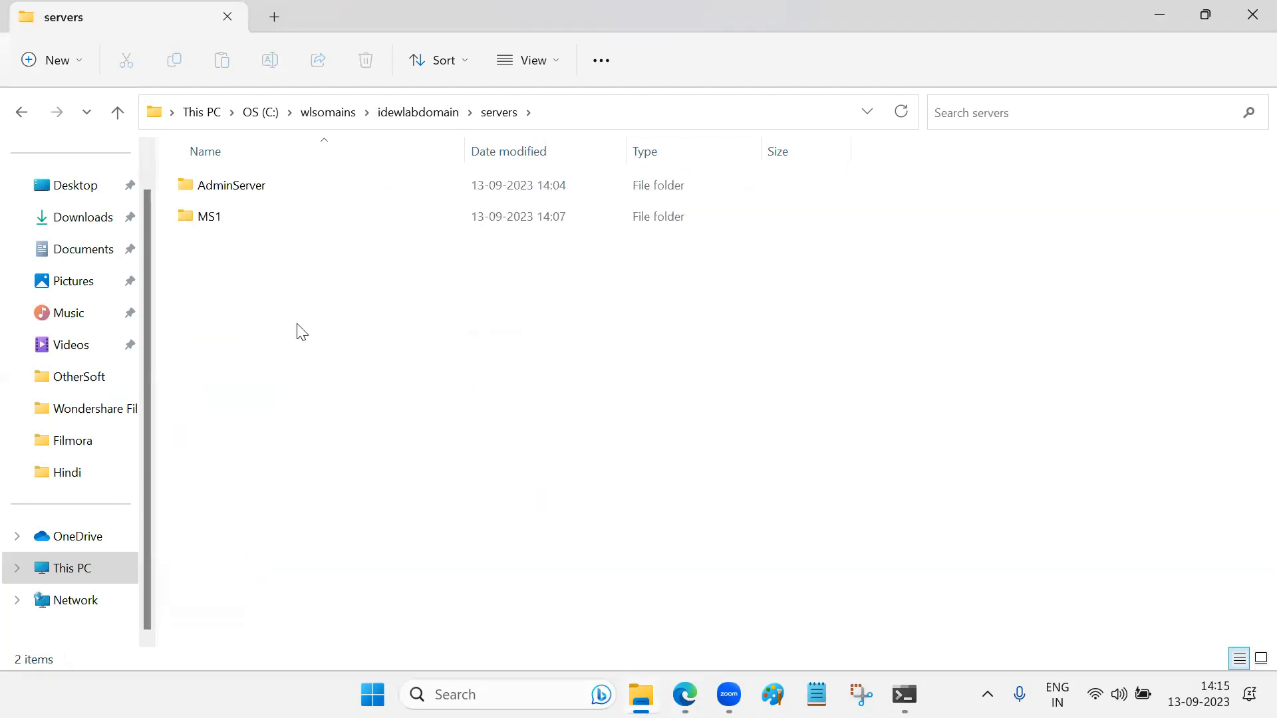
{"action": "left_click_drag", "start_coordinate": [295, 308], "coordinate": [226, 180]}
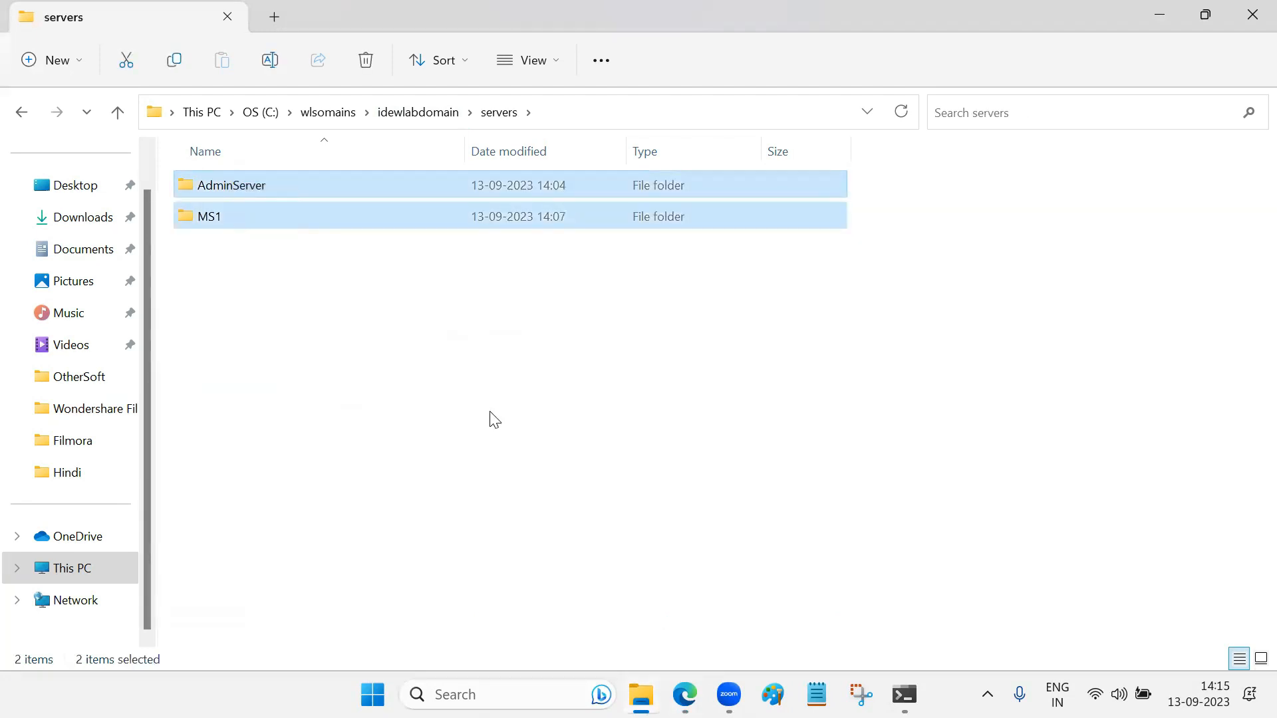
{"action": "left_click", "coordinate": [546, 435]}
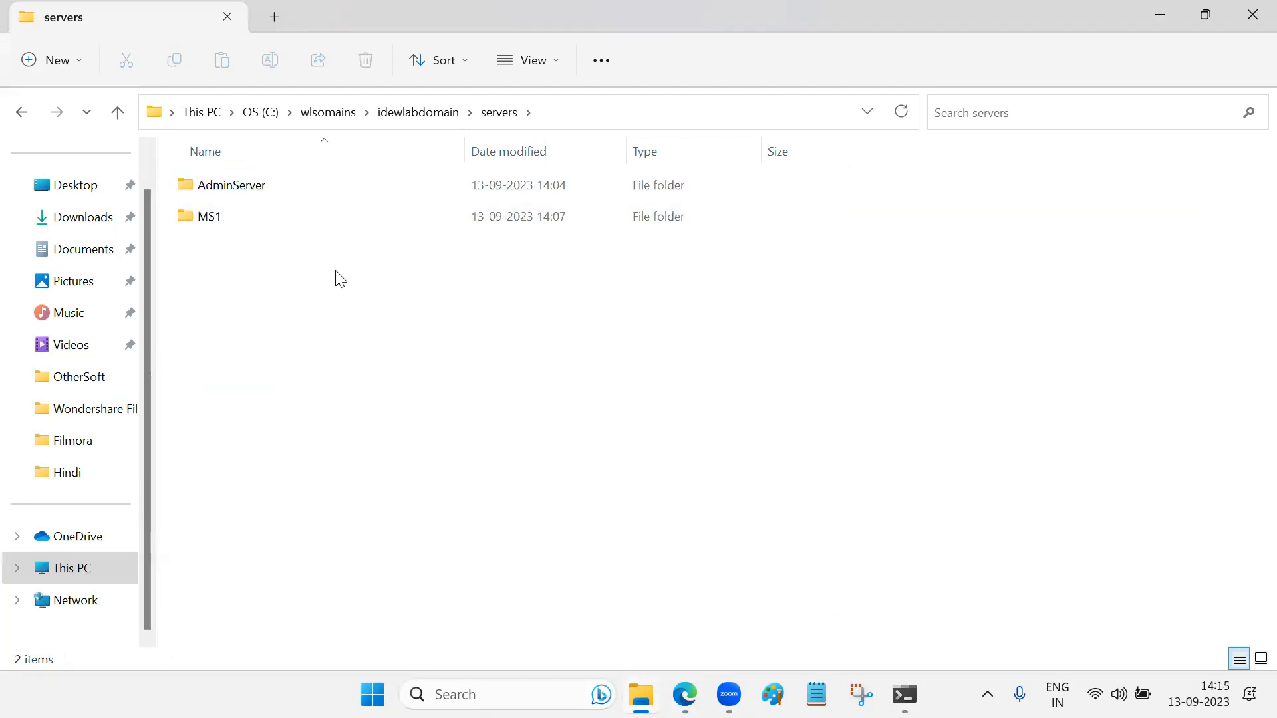
{"action": "double_click", "coordinate": [264, 228]}
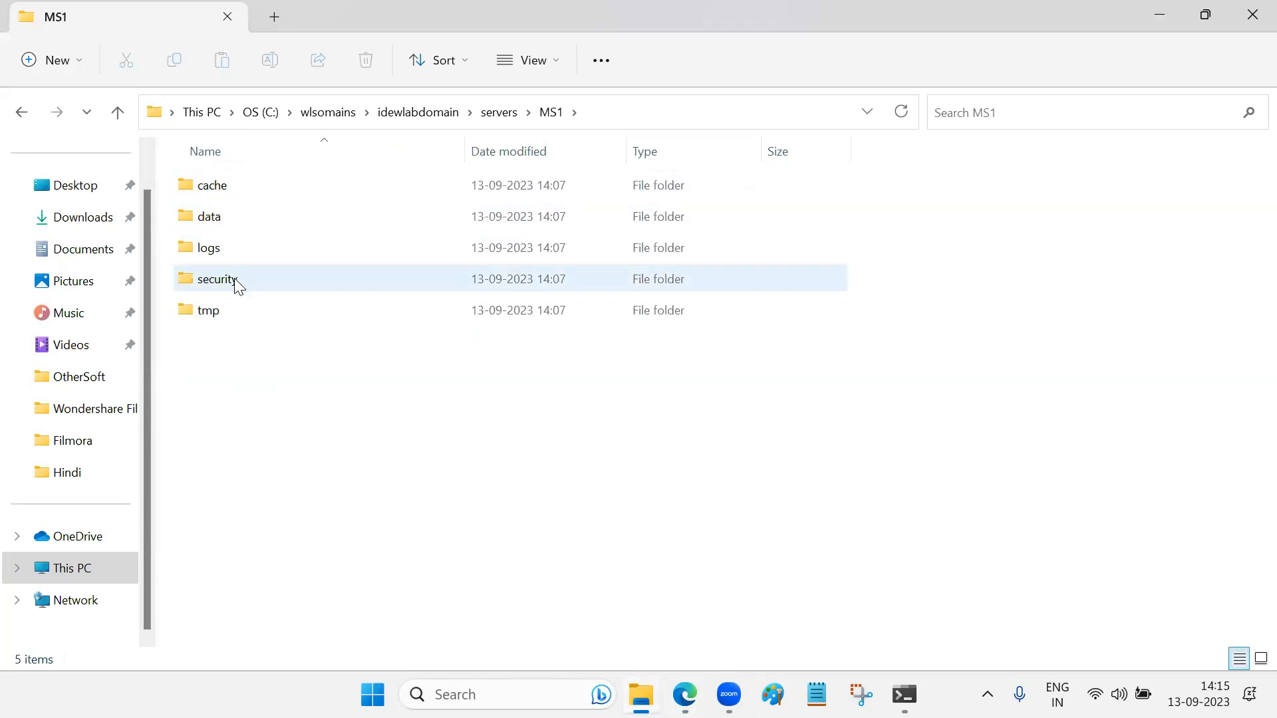
{"action": "double_click", "coordinate": [232, 228]}
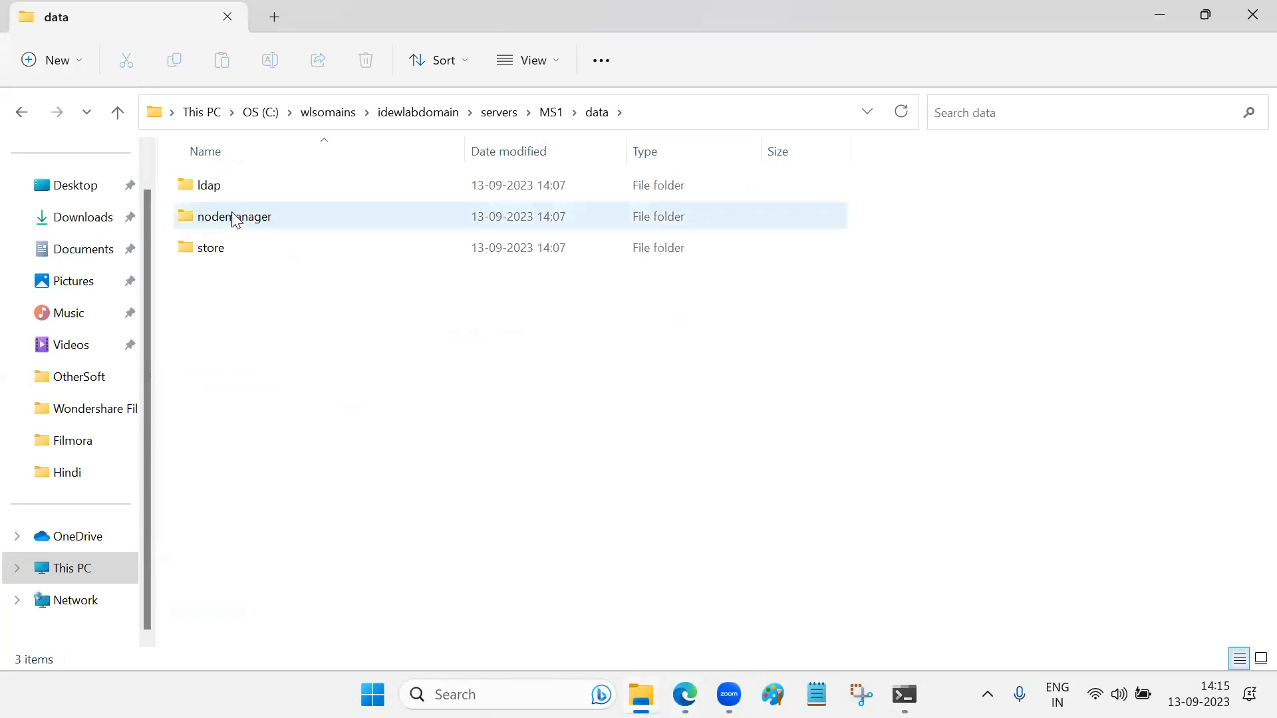
{"action": "left_click", "coordinate": [231, 248]}
{"action": "double_click", "coordinate": [231, 247]}
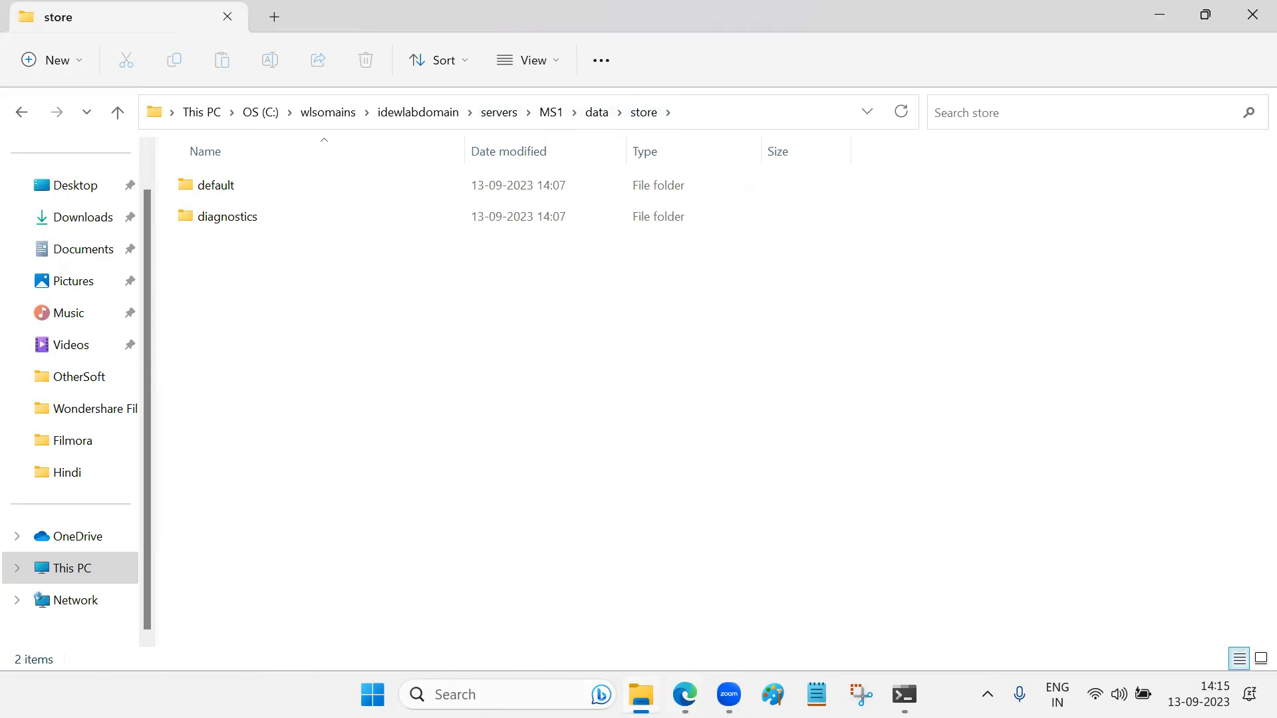
Step: Switch back to Edge, keep the file store name FileStore-0 with an empty directory, and continue to the targets page
{"action": "left_click", "coordinate": [685, 694]}
{"action": "triple_click", "coordinate": [486, 361]}
{"action": "left_click", "coordinate": [550, 579]}
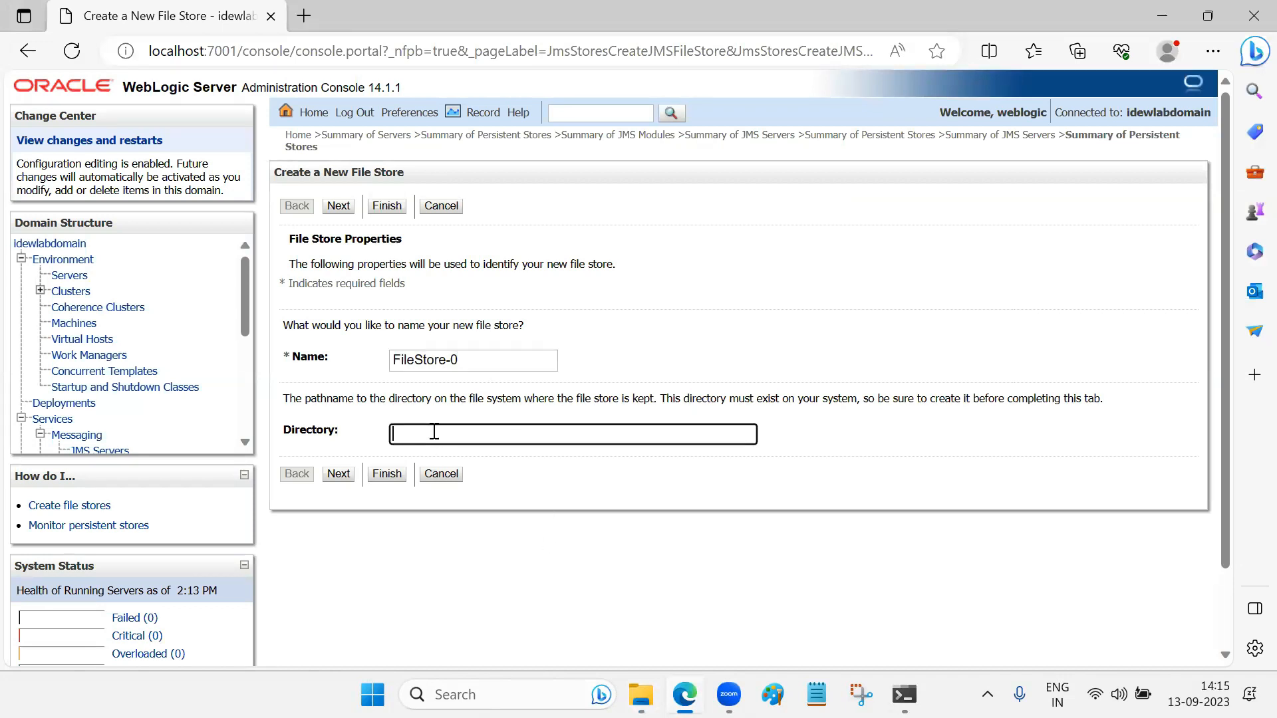
{"action": "left_click", "coordinate": [338, 474]}
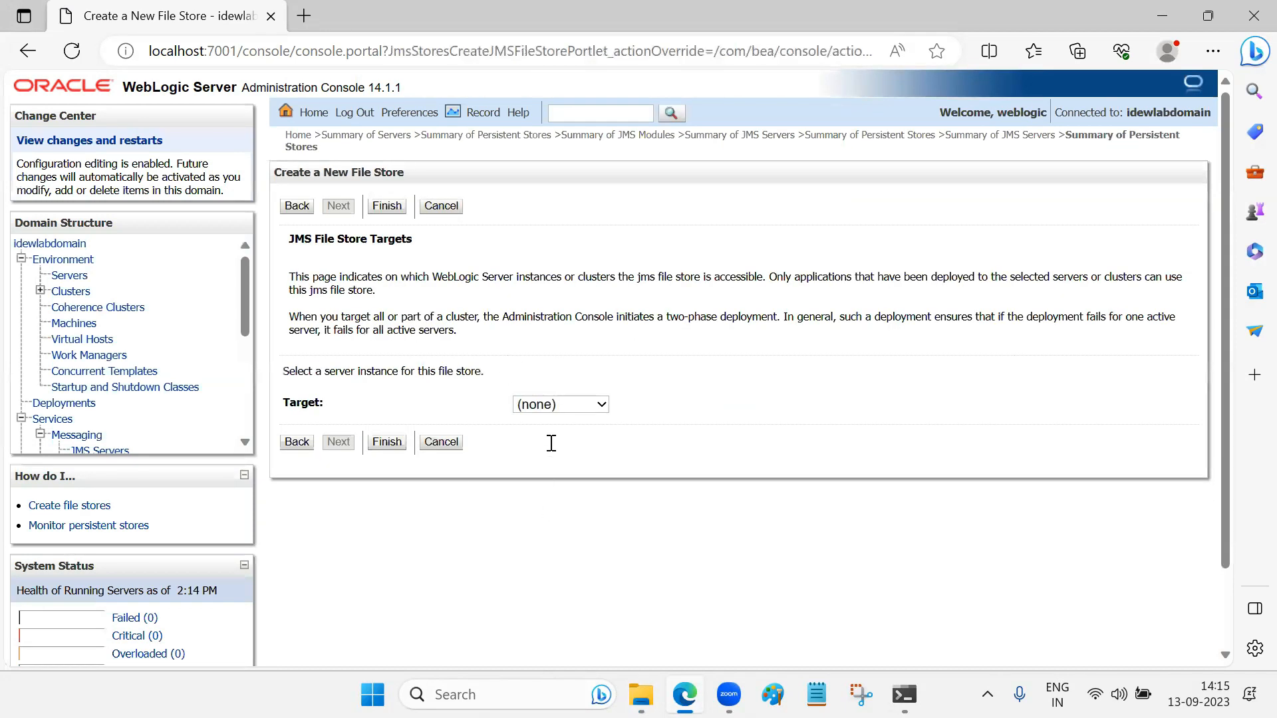
Step: Target the file store to server MS1 and finish creating it
{"action": "left_click", "coordinate": [549, 406]}
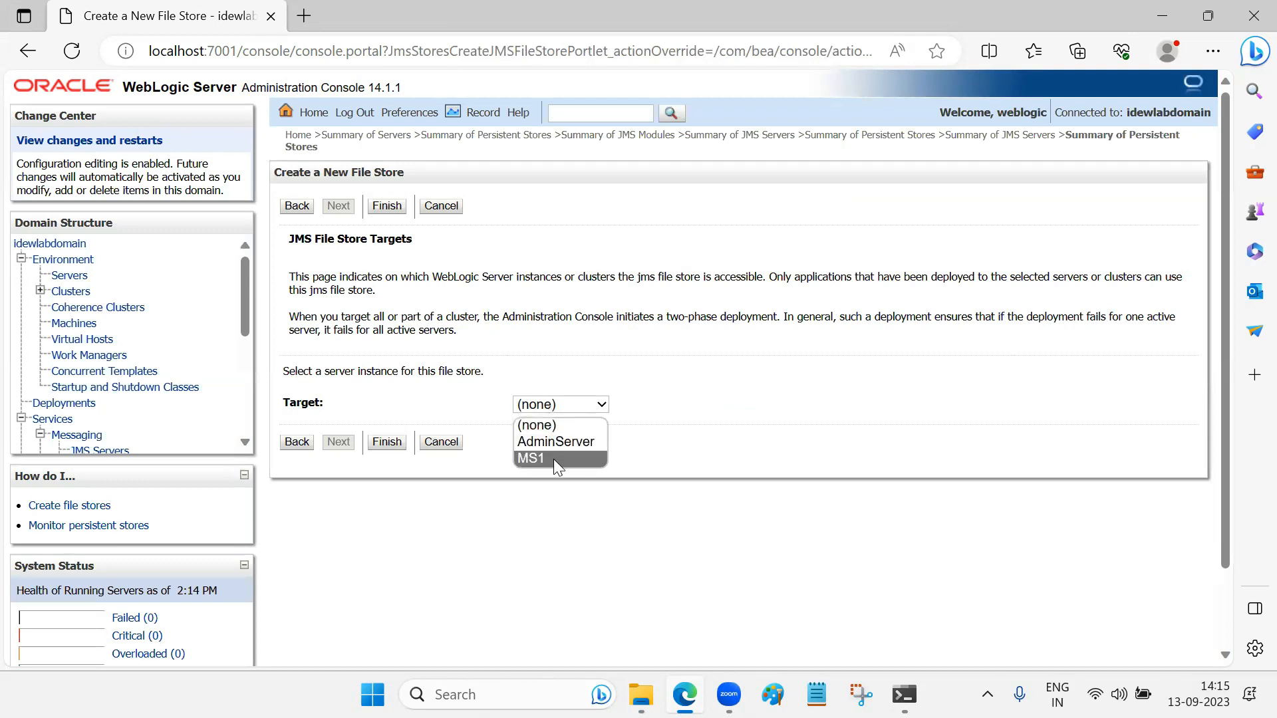
{"action": "left_click", "coordinate": [553, 458]}
{"action": "left_click", "coordinate": [556, 407]}
{"action": "left_click", "coordinate": [557, 407]}
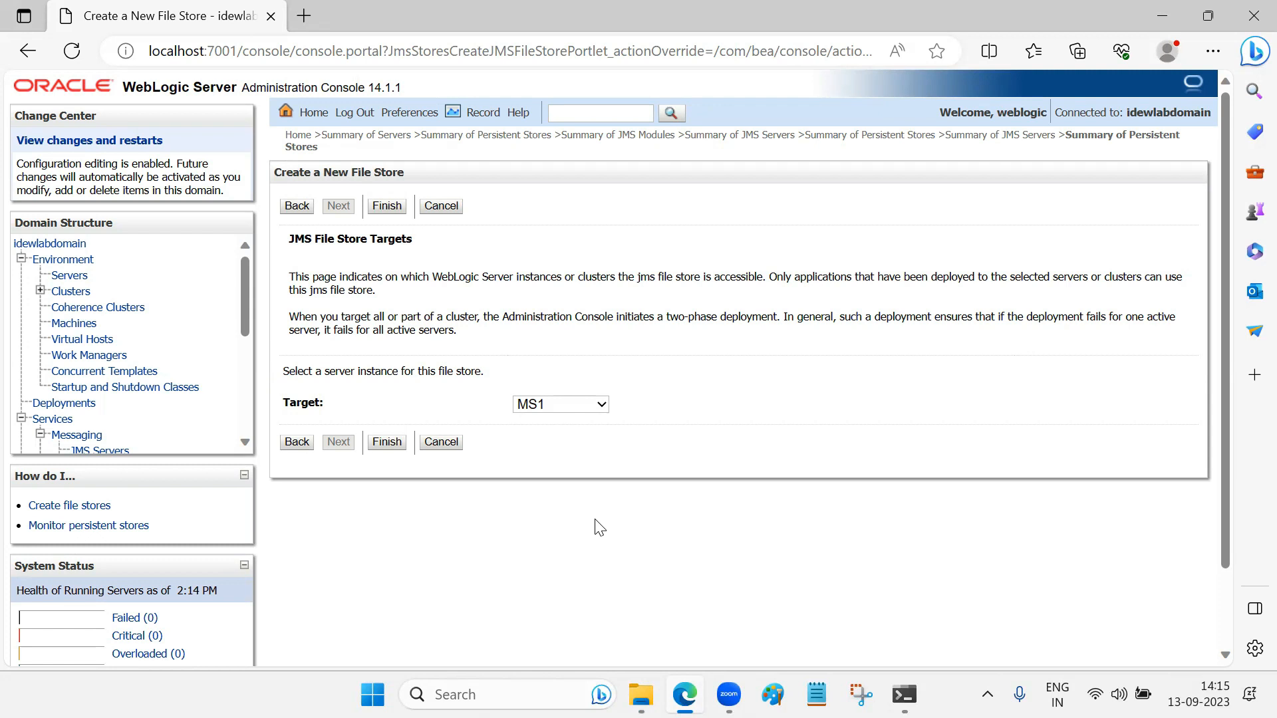
{"action": "left_click", "coordinate": [387, 442]}
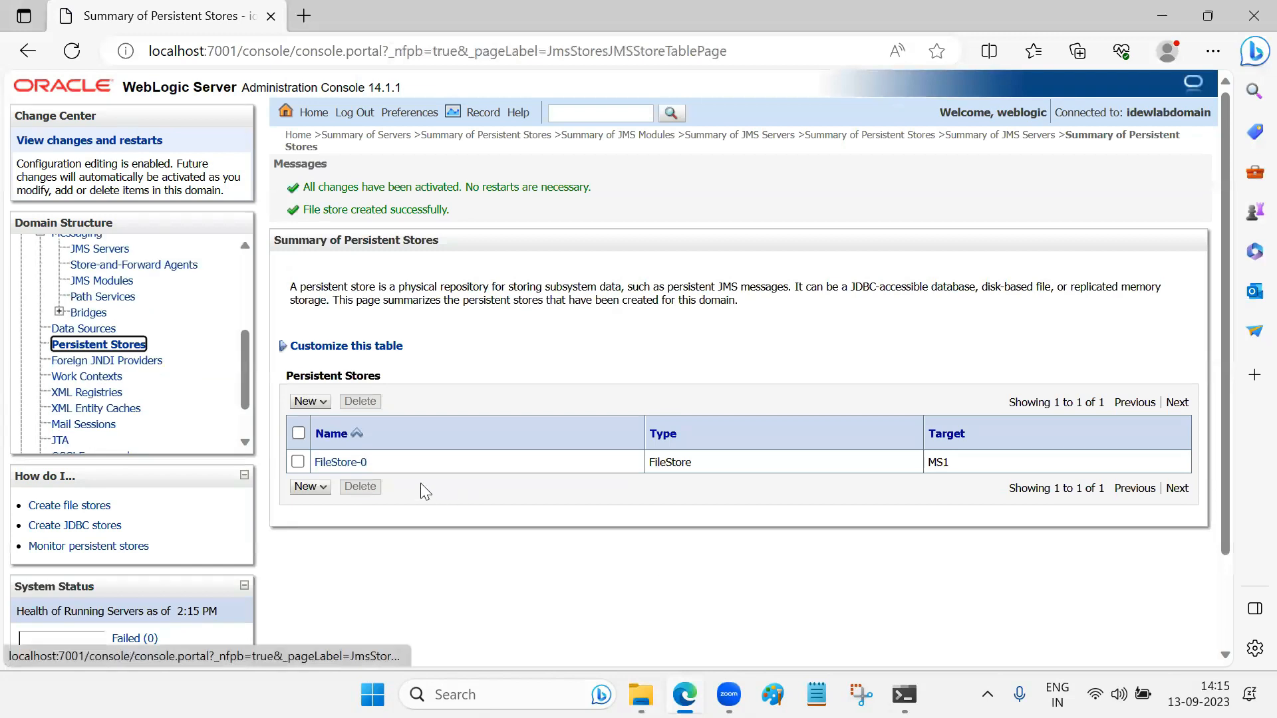
Step: Check the new file store's name, type and target in the Persistent Stores table
{"action": "left_click_drag", "start_coordinate": [367, 467], "coordinate": [314, 463]}
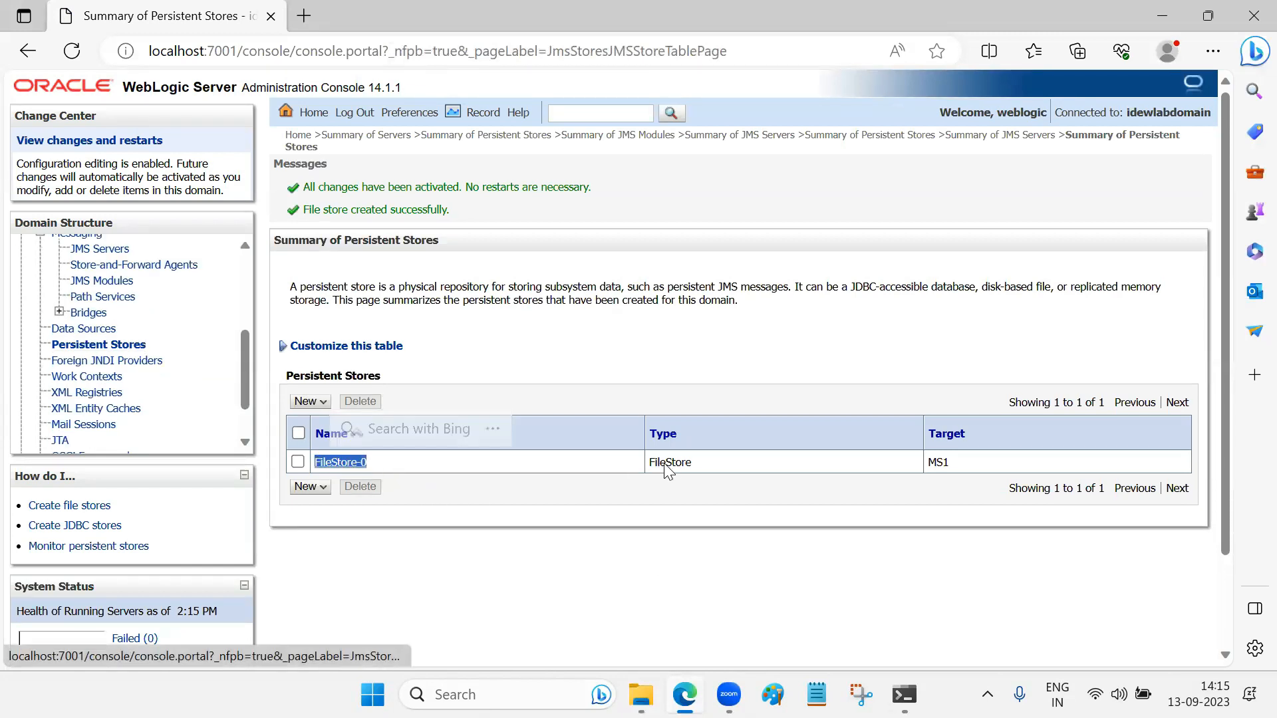
{"action": "left_click_drag", "start_coordinate": [650, 464], "coordinate": [695, 466]}
{"action": "left_click", "coordinate": [930, 464]}
{"action": "left_click_drag", "start_coordinate": [929, 464], "coordinate": [952, 464]}
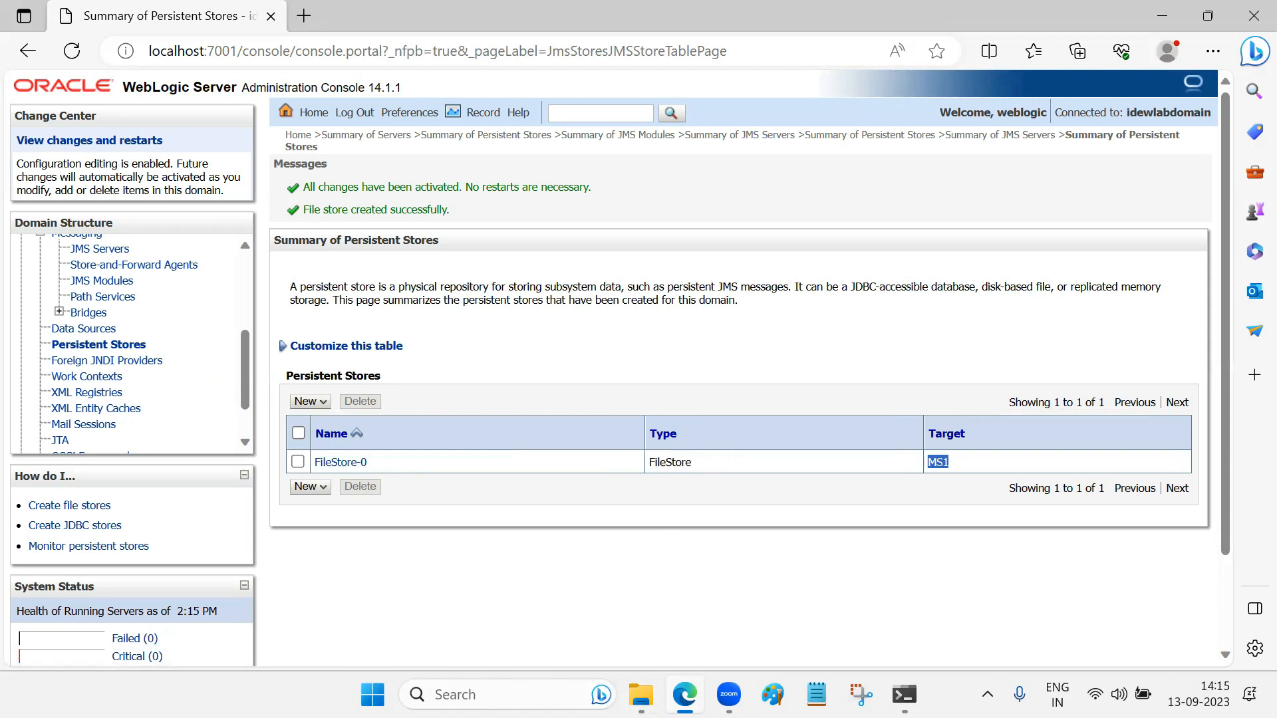
Step: Switch to File Explorer and refresh the MS1 store folder to check for the new file store's directory
{"action": "left_click", "coordinate": [640, 694]}
{"action": "right_click", "coordinate": [499, 482]}
{"action": "left_click", "coordinate": [536, 413]}
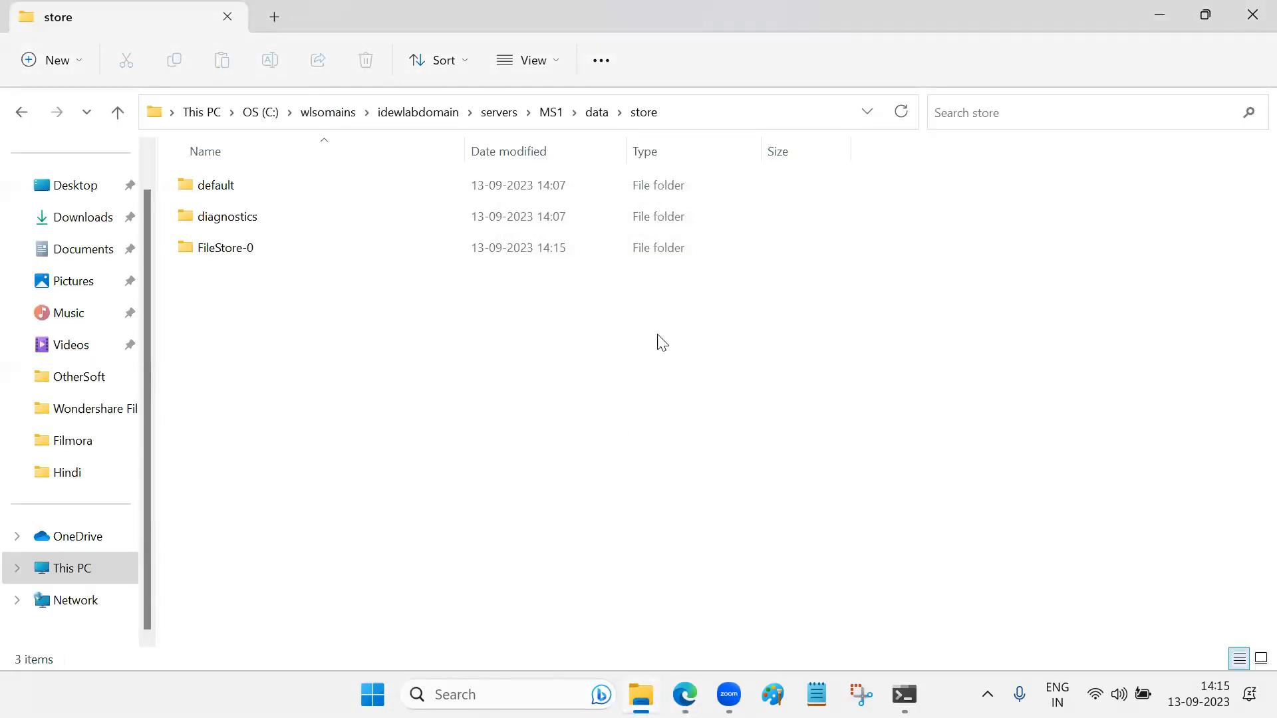
Step: Locate the FileStore-0 folder in the MS1 server's store directory
{"action": "left_click", "coordinate": [691, 112]}
{"action": "left_click", "coordinate": [629, 468]}
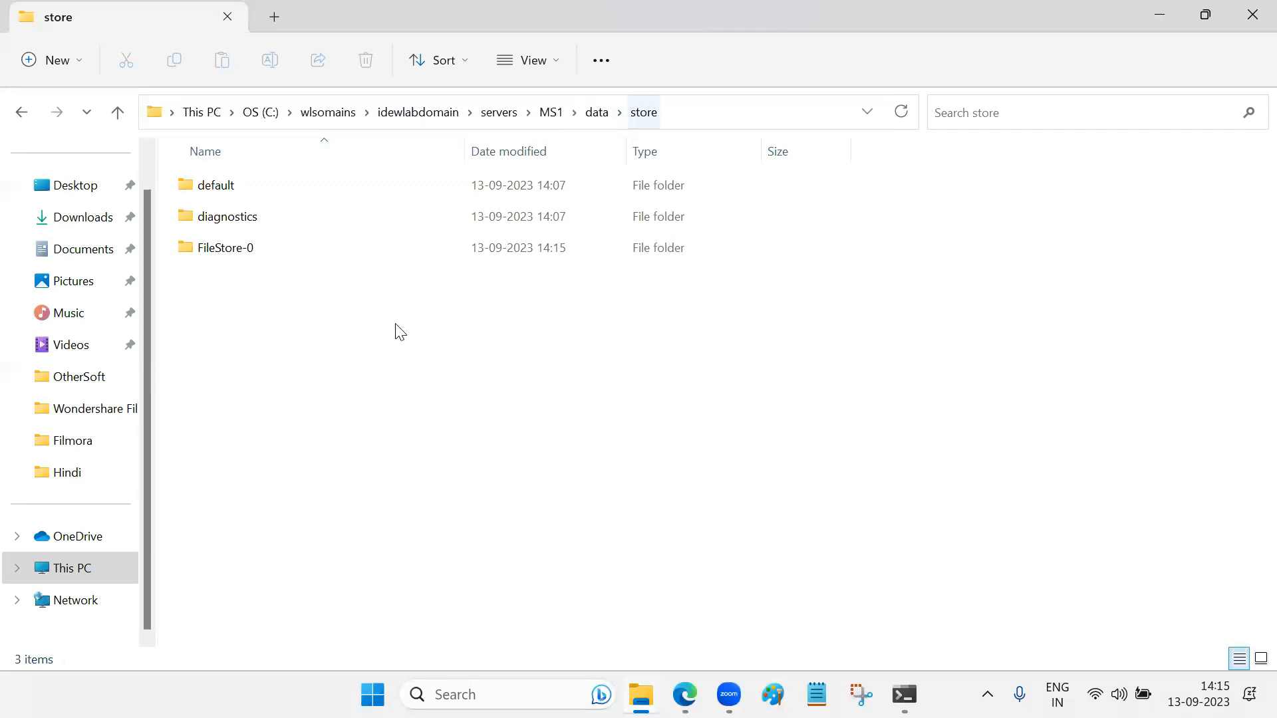
{"action": "left_click", "coordinate": [230, 254]}
{"action": "left_click", "coordinate": [264, 304]}
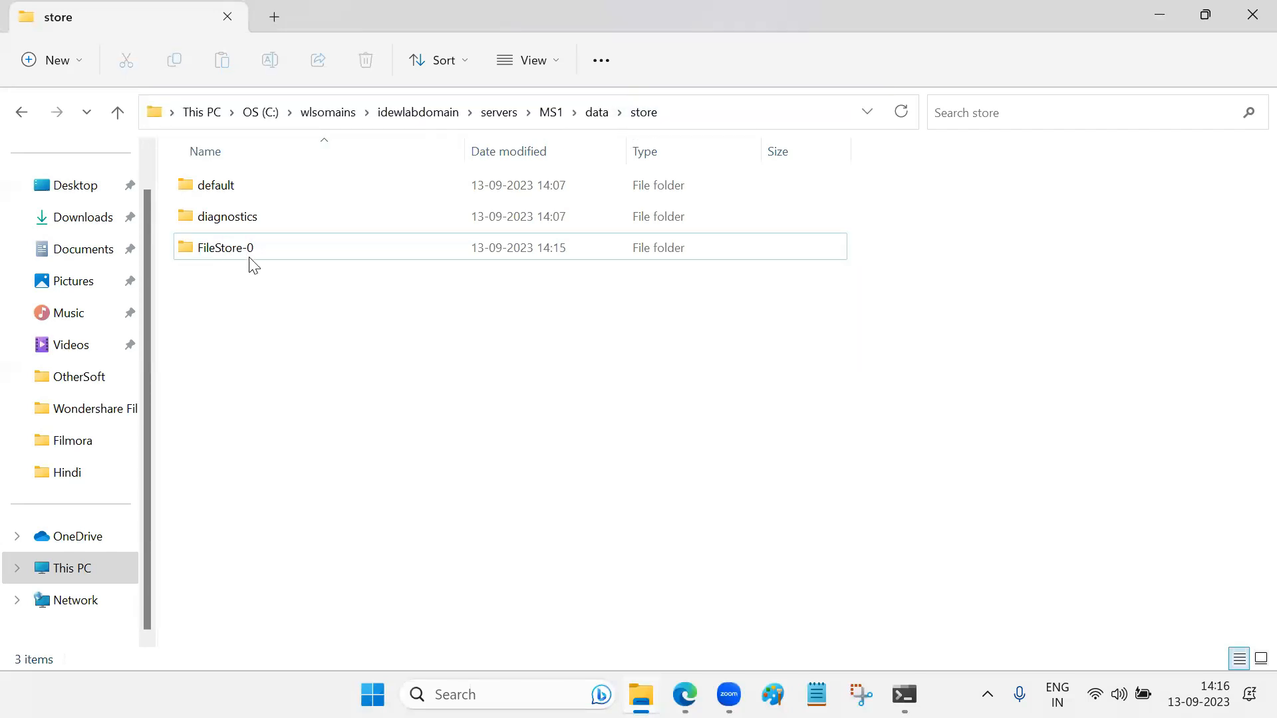
{"action": "left_click", "coordinate": [249, 251]}
{"action": "left_click", "coordinate": [269, 296]}
{"action": "left_click", "coordinate": [265, 259]}
Step: Compare the store name in the Edge console with its folder in File Explorer, and look inside the FileStore-0 folder
{"action": "left_click", "coordinate": [685, 694]}
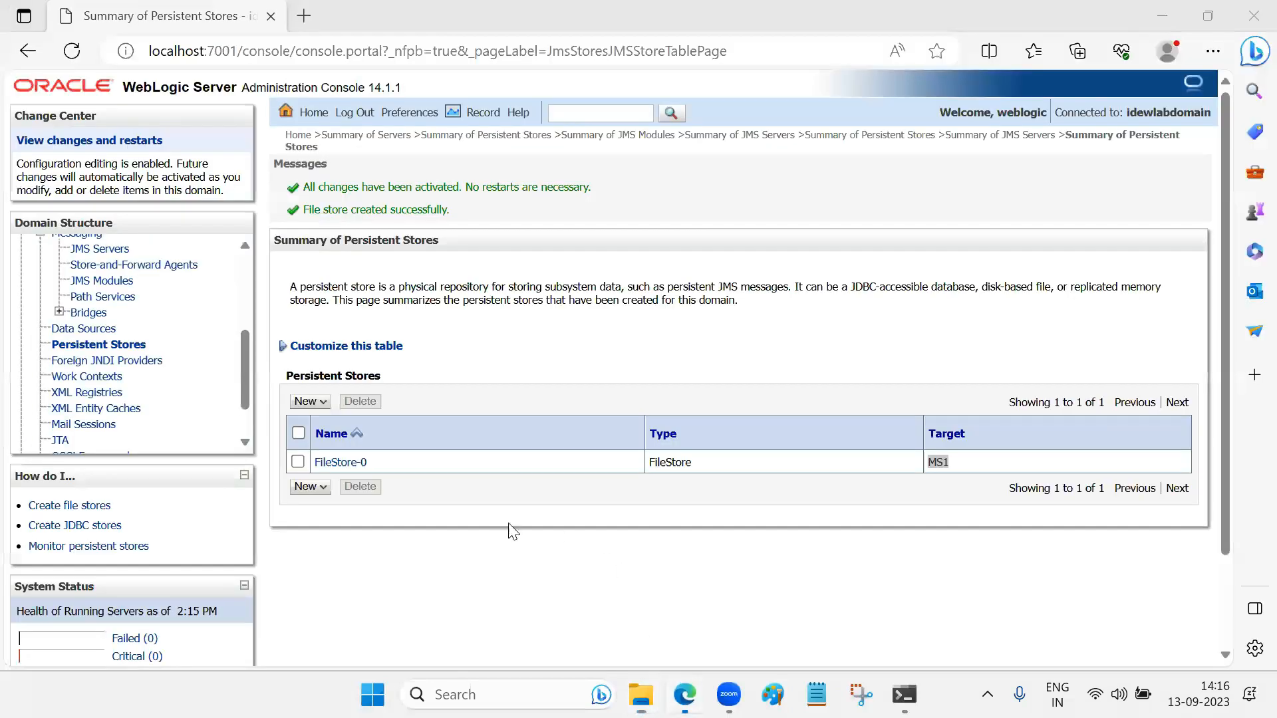
{"action": "left_click_drag", "start_coordinate": [371, 462], "coordinate": [321, 460]}
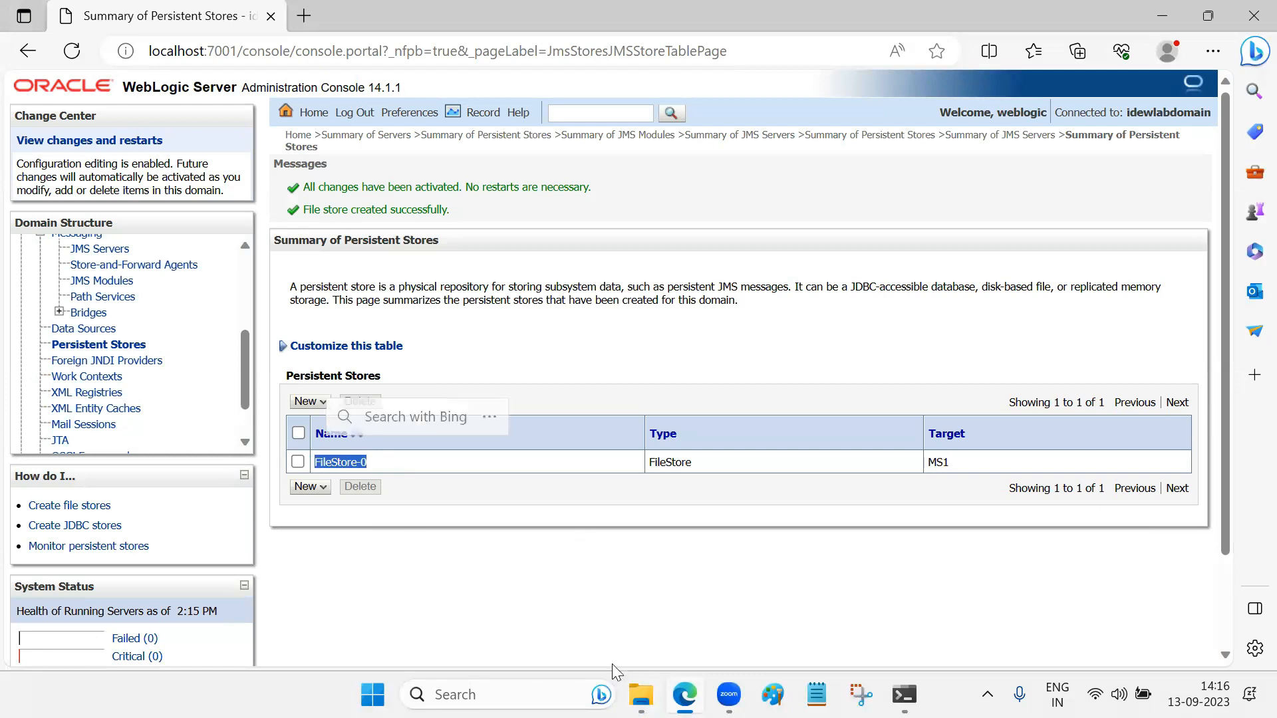
{"action": "left_click", "coordinate": [640, 694]}
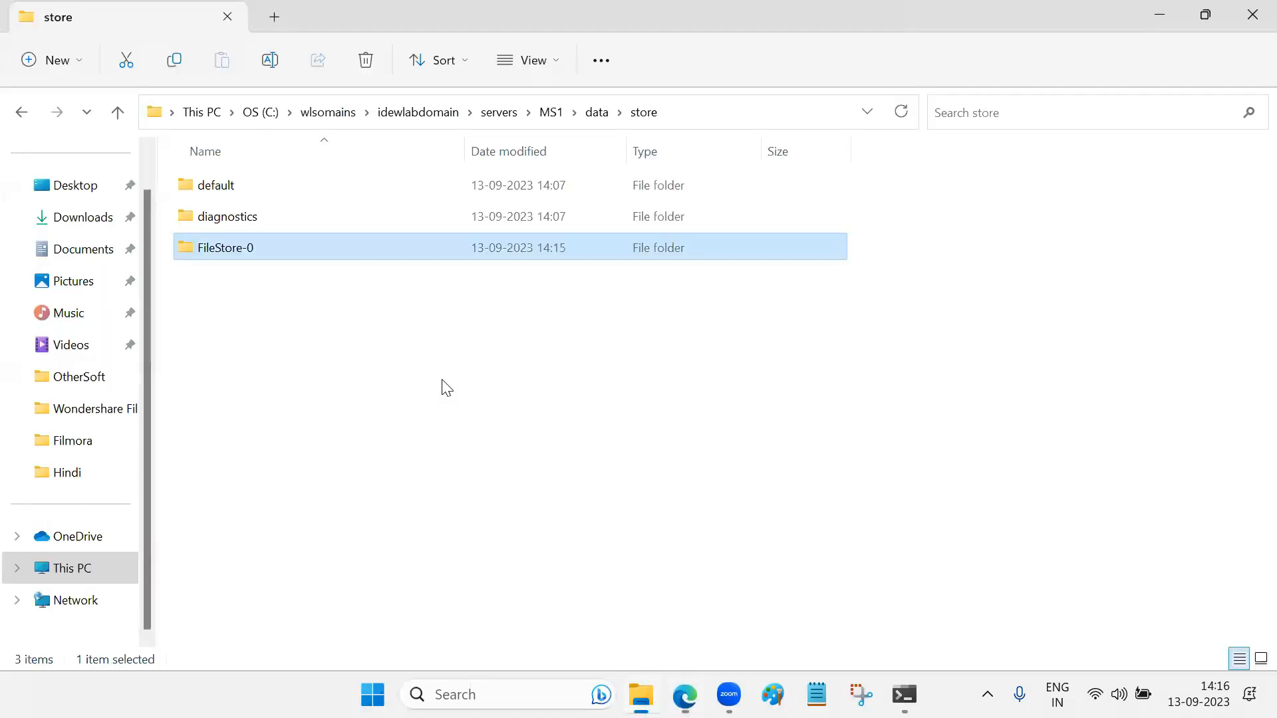
{"action": "double_click", "coordinate": [246, 258]}
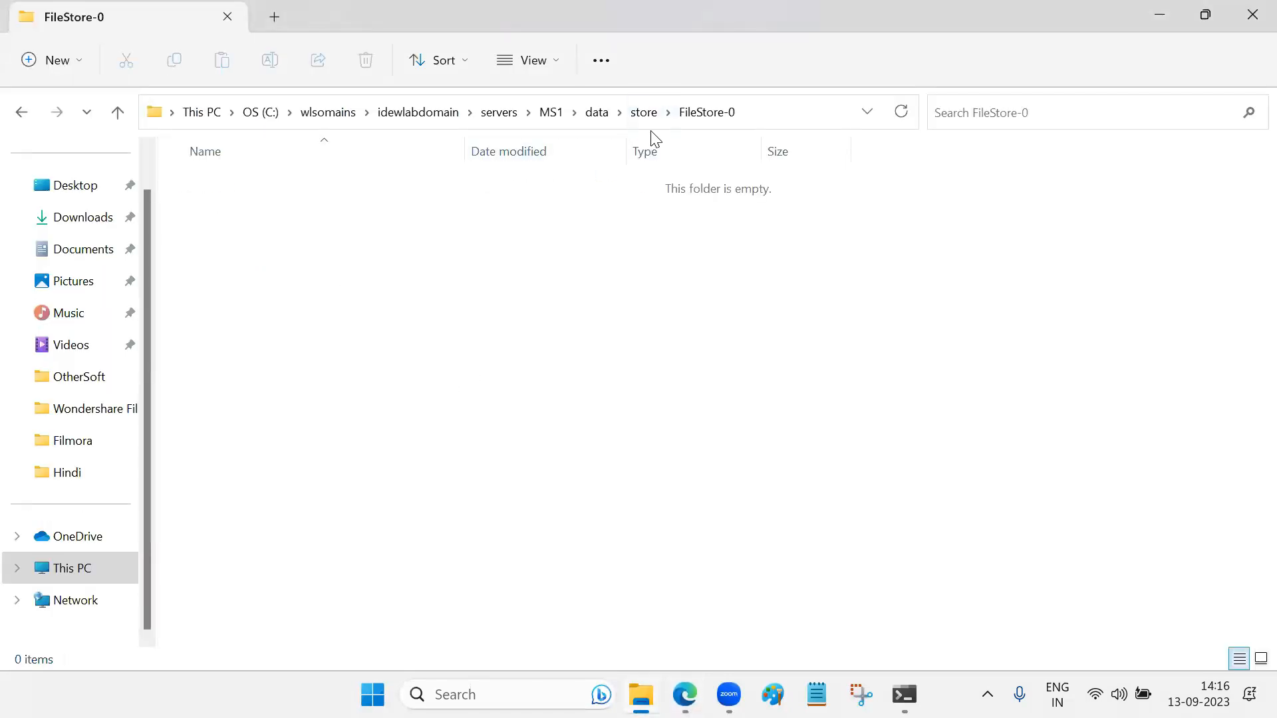
{"action": "left_click", "coordinate": [644, 112]}
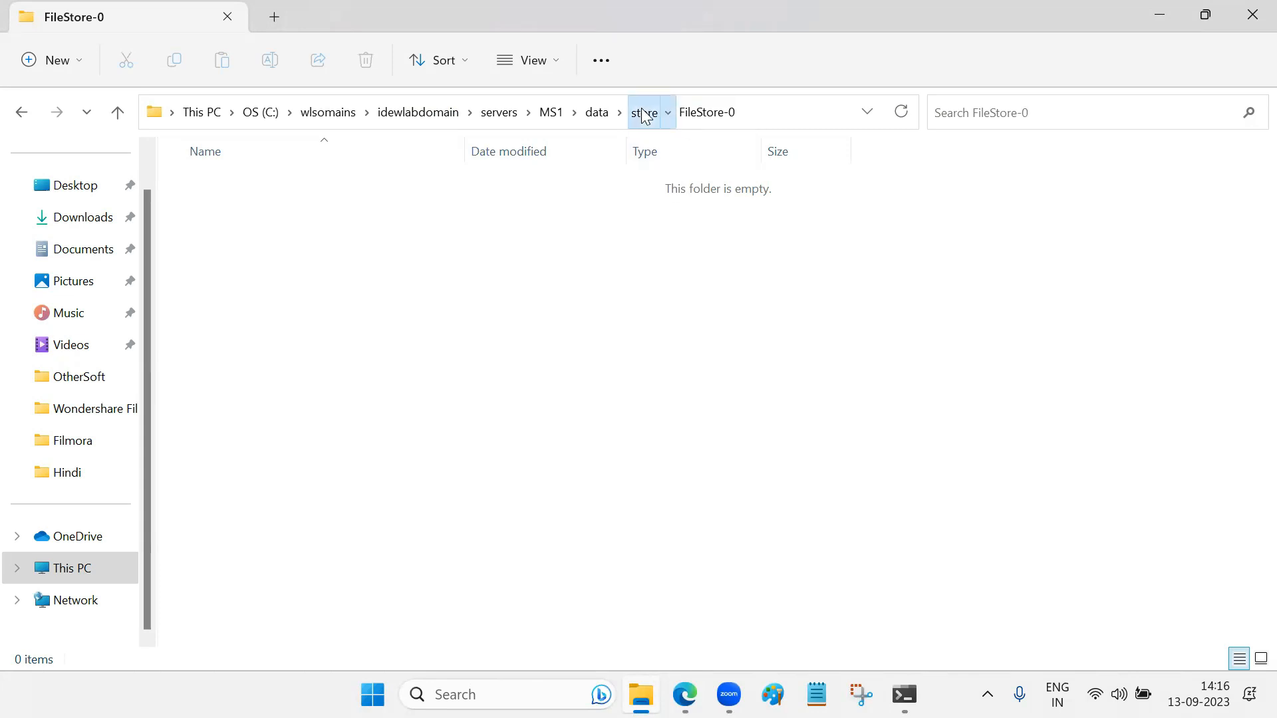
{"action": "left_click_drag", "start_coordinate": [382, 300], "coordinate": [271, 253]}
Step: Switch back to Edge, open the FileStore-0 settings and compare the Directory field with the store folder in File Explorer
{"action": "left_click", "coordinate": [686, 694]}
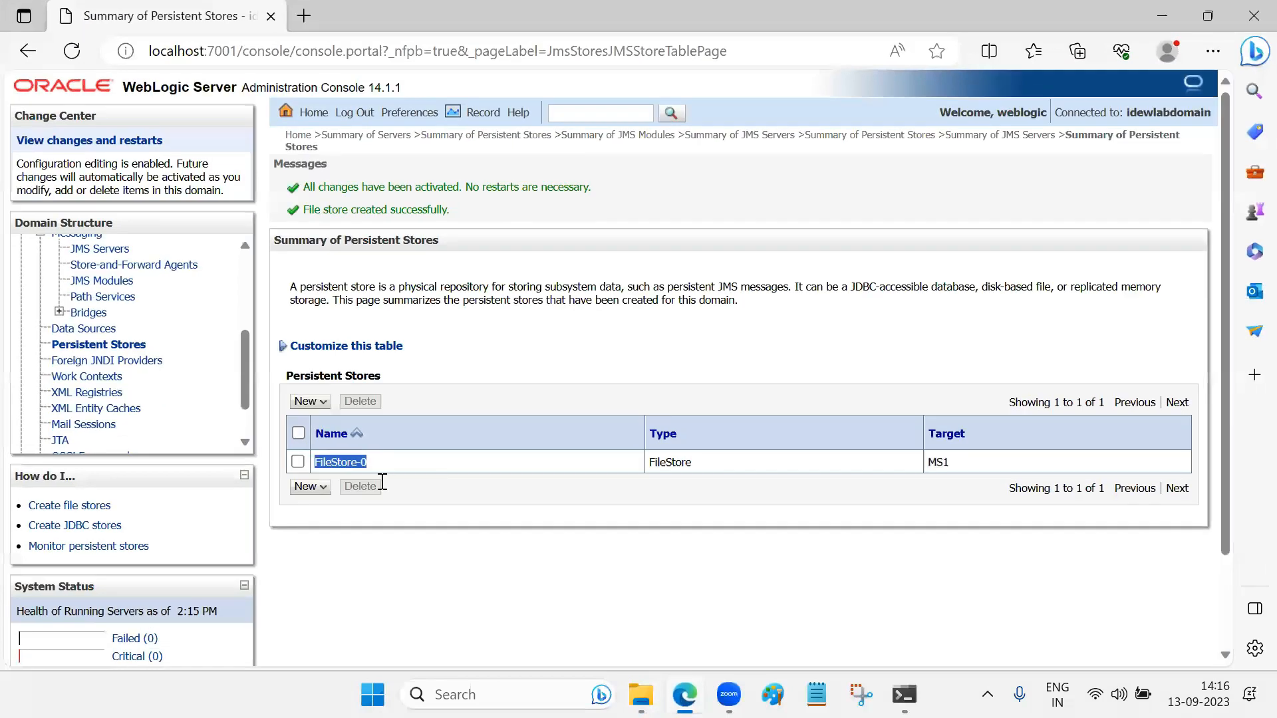
{"action": "left_click", "coordinate": [350, 460]}
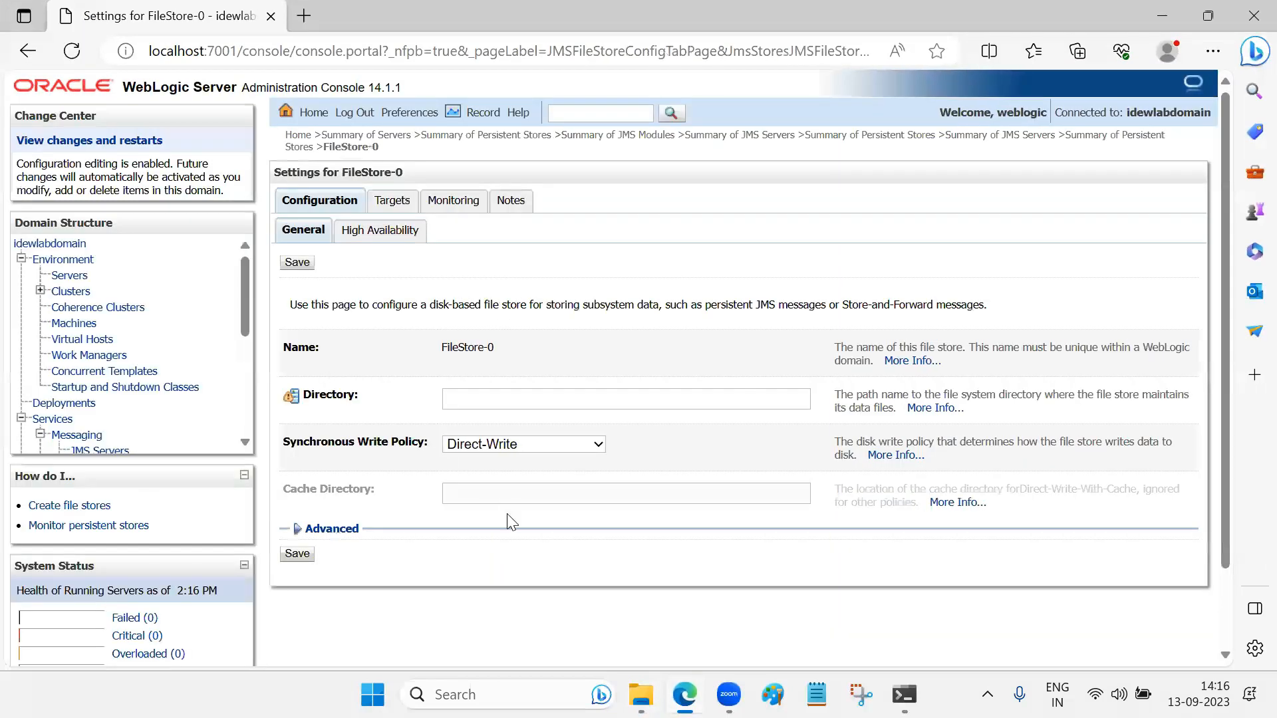
{"action": "left_click", "coordinate": [486, 395]}
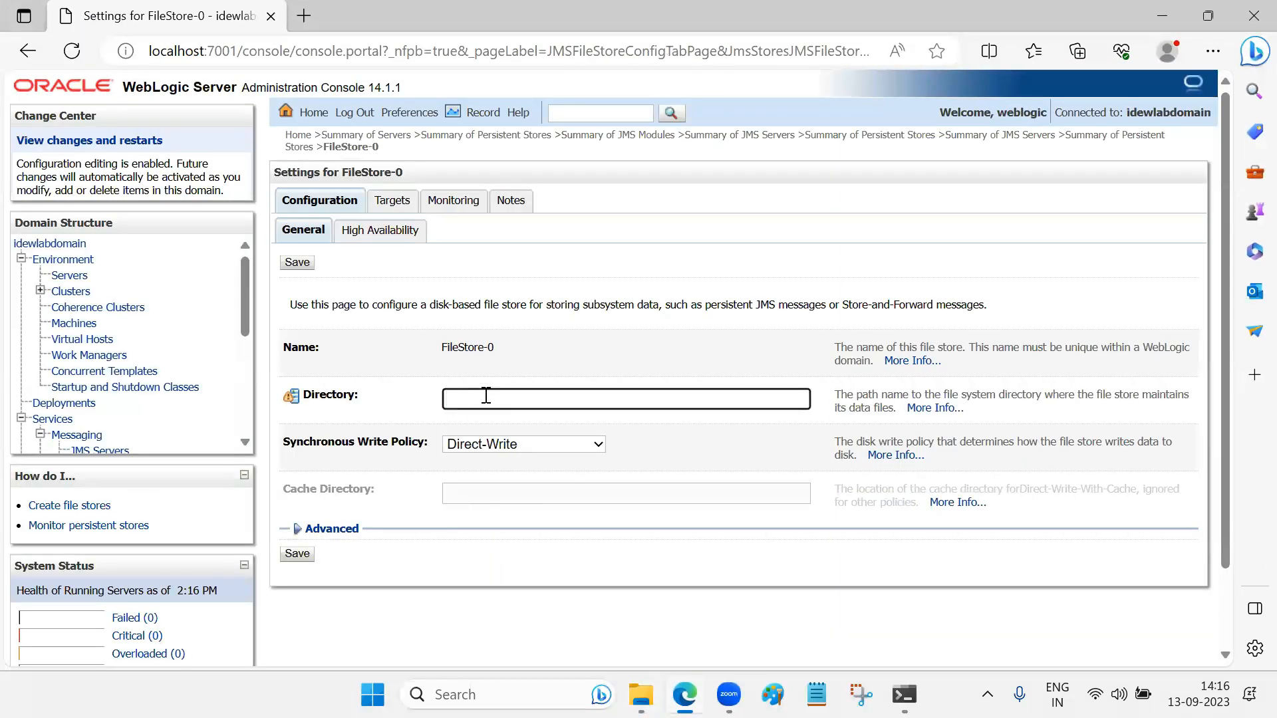
{"action": "left_click", "coordinate": [640, 695]}
{"action": "left_click", "coordinate": [245, 253]}
{"action": "left_click", "coordinate": [647, 567]}
{"action": "left_click", "coordinate": [689, 691]}
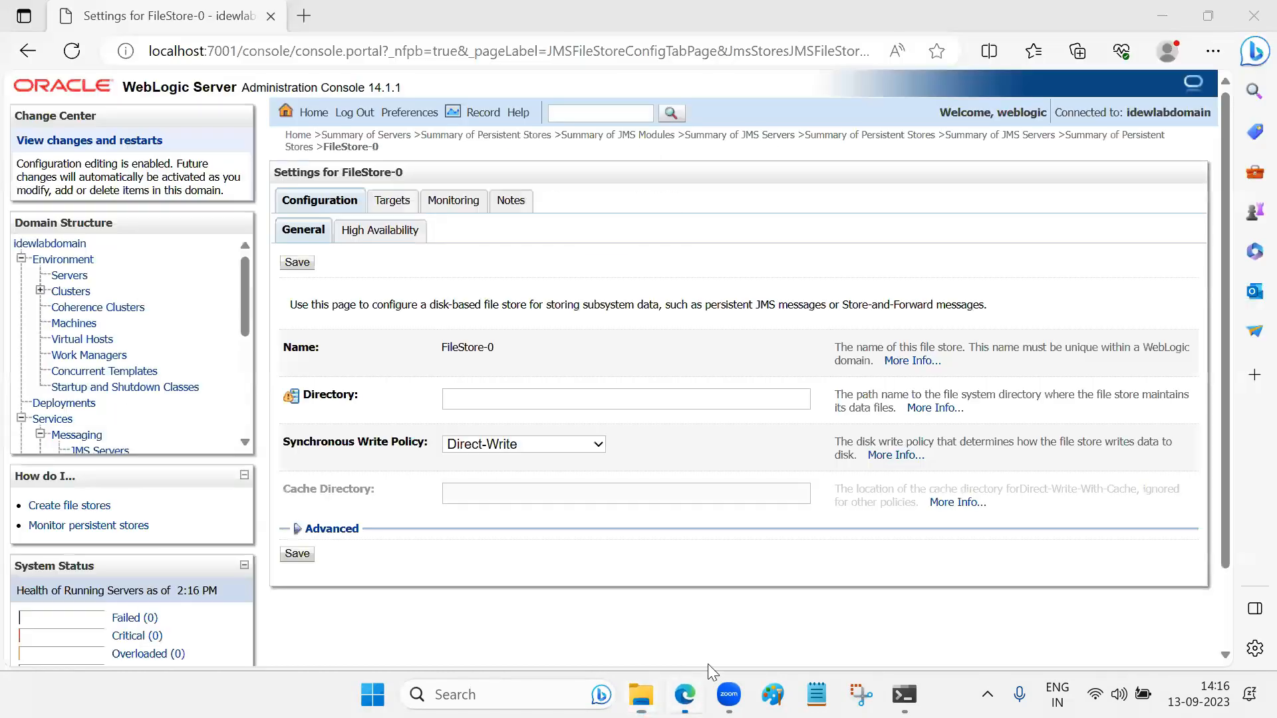
{"action": "left_click", "coordinate": [558, 402]}
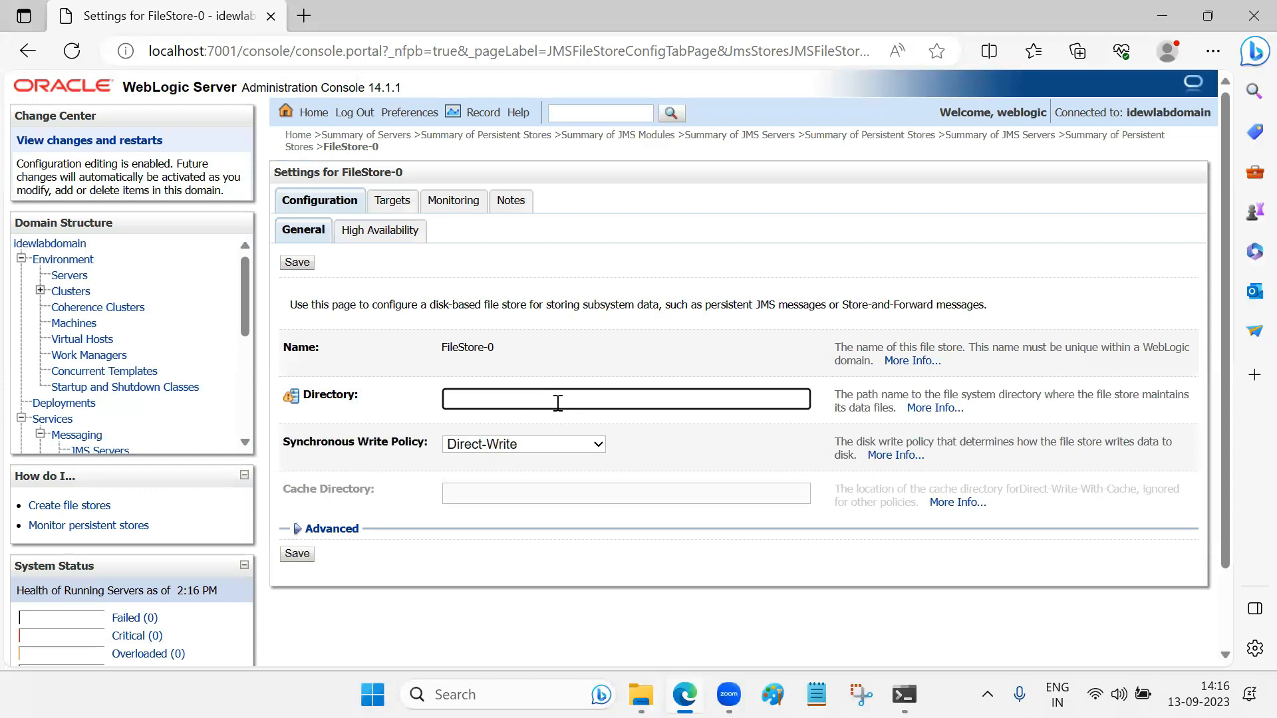
{"action": "left_click", "coordinate": [560, 564]}
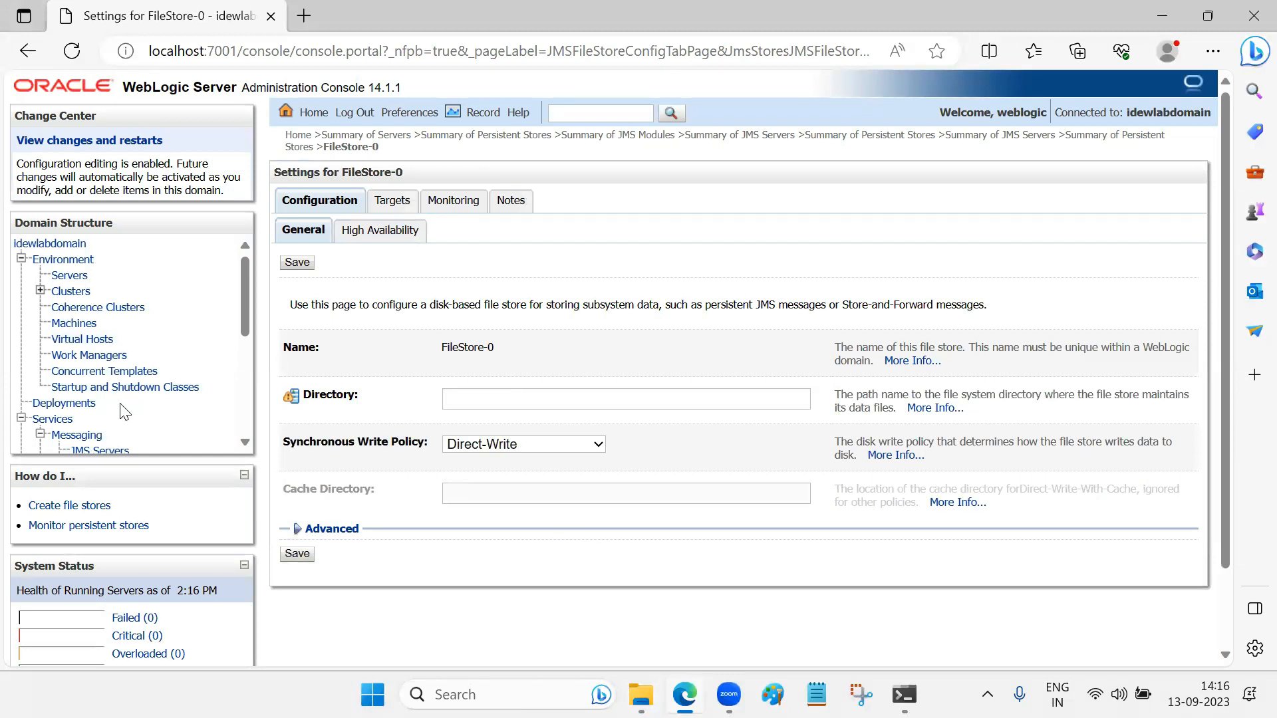
Step: Return to the summary of persistent stores for the domain
{"action": "scroll", "coordinate": [124, 412], "scroll_direction": "down", "scroll_amount": 3}
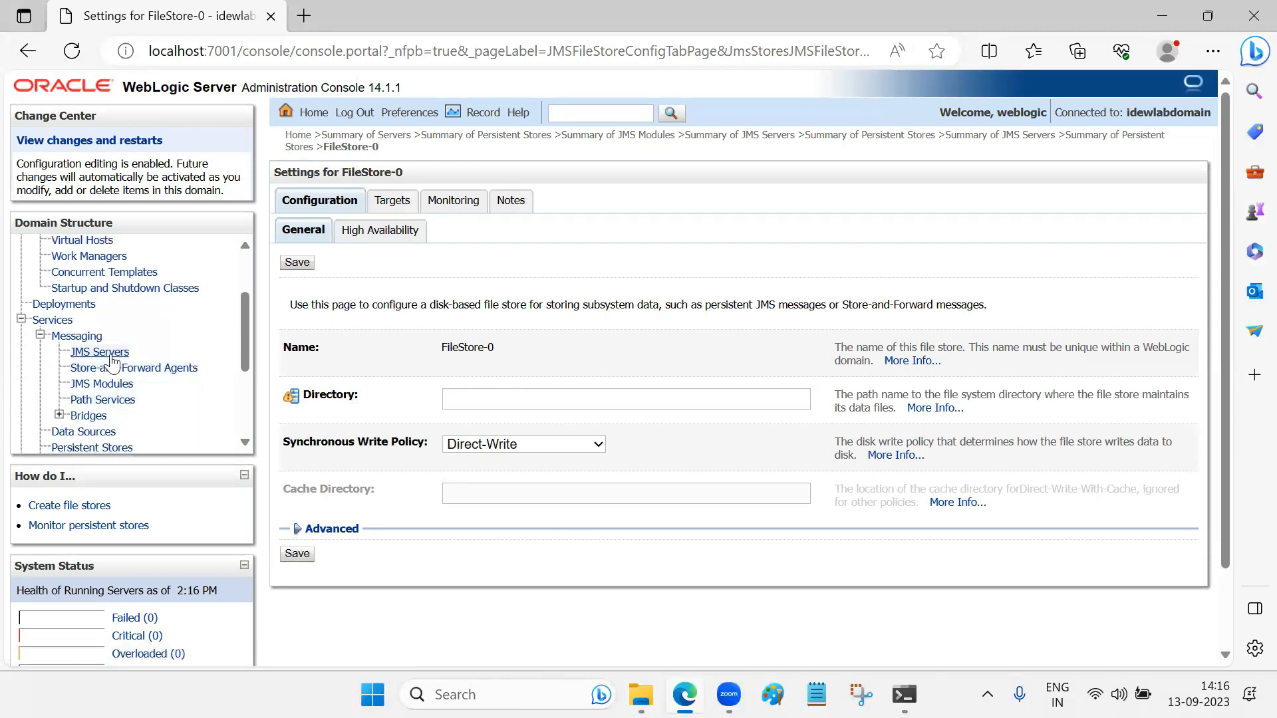
{"action": "scroll", "coordinate": [93, 406], "scroll_direction": "down", "scroll_amount": 1}
{"action": "left_click", "coordinate": [90, 415]}
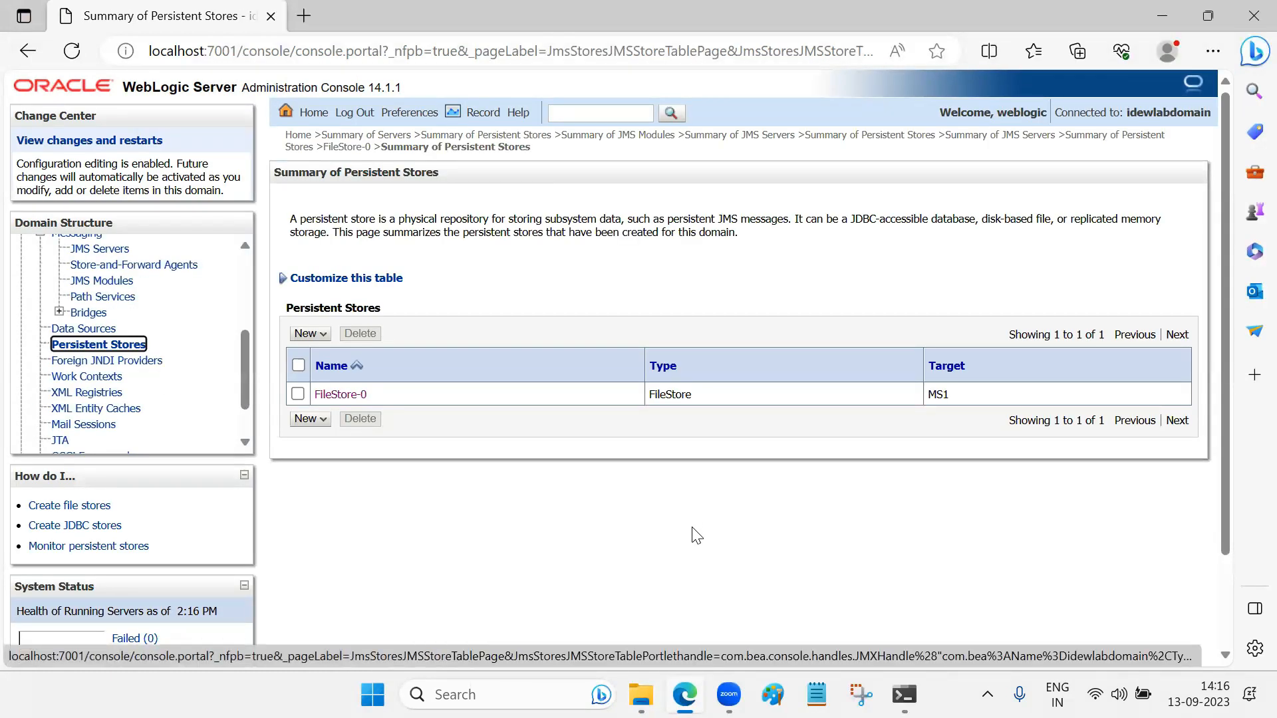
Step: Start a new JMS server from the JMS Servers summary, keep the name JMSServer-0 and continue to the persistent store selection
{"action": "scroll", "coordinate": [206, 392], "scroll_direction": "up", "scroll_amount": 1}
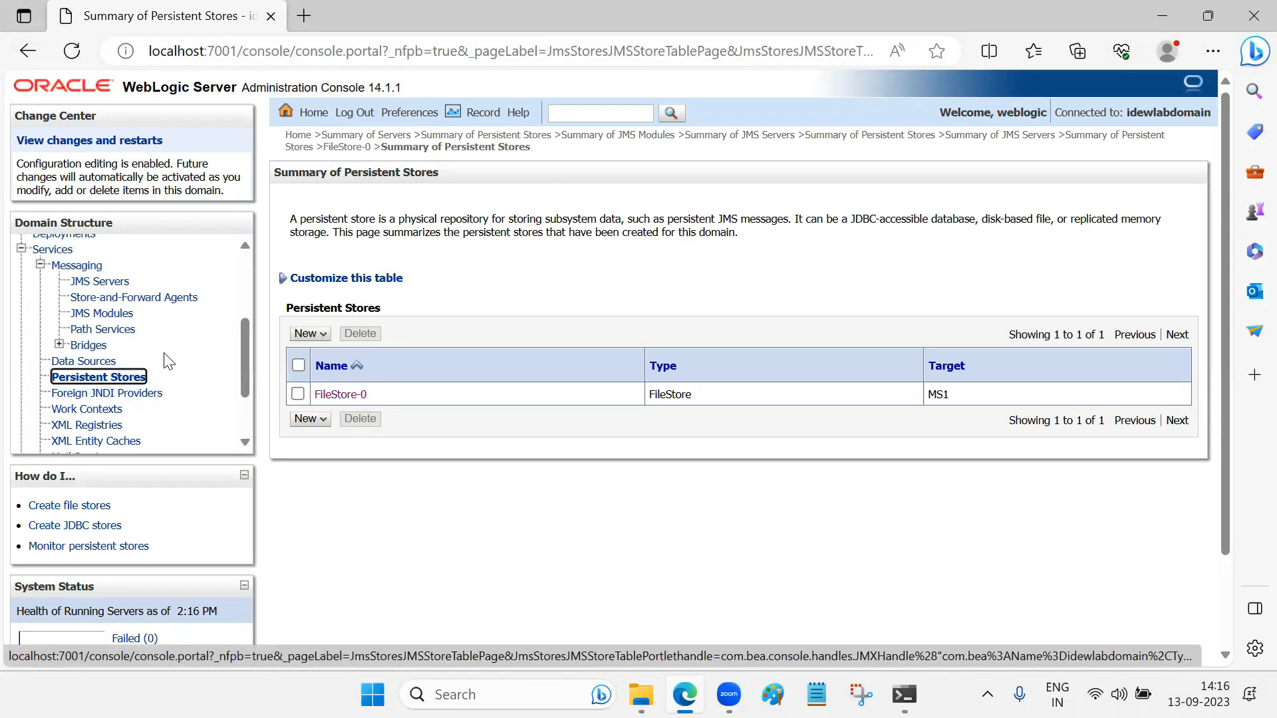
{"action": "left_click", "coordinate": [101, 282]}
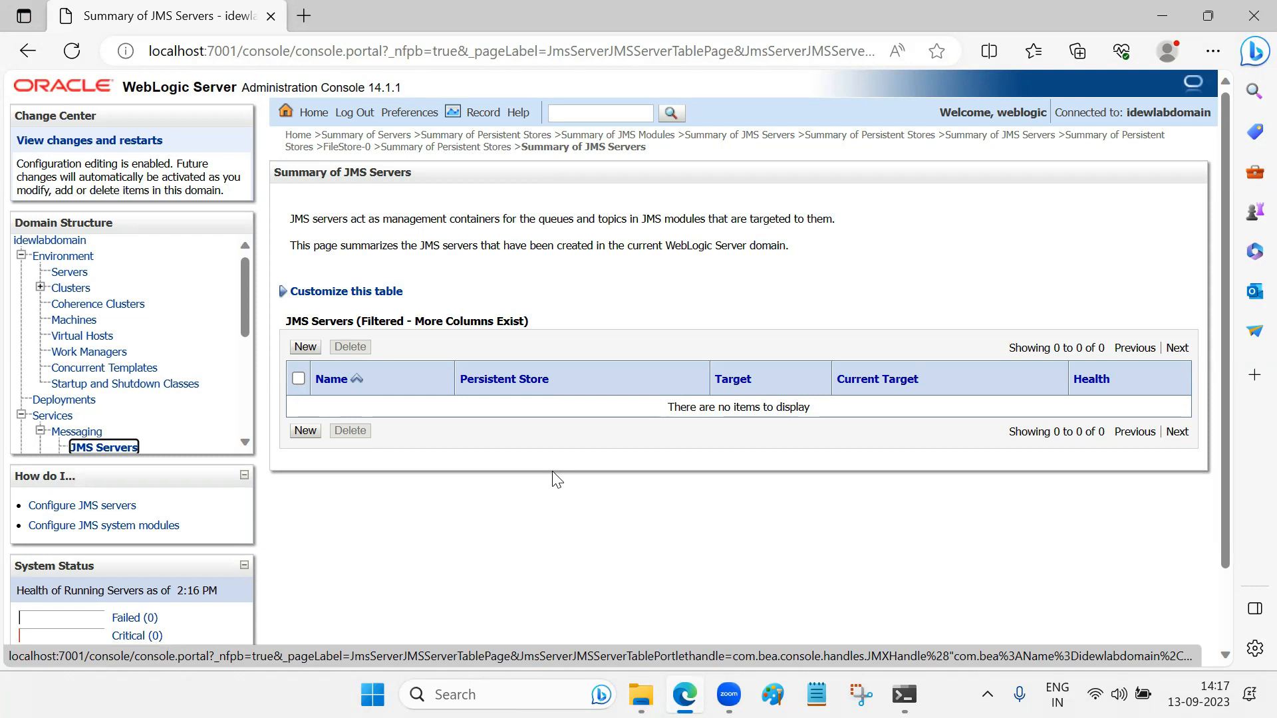
{"action": "left_click", "coordinate": [303, 431]}
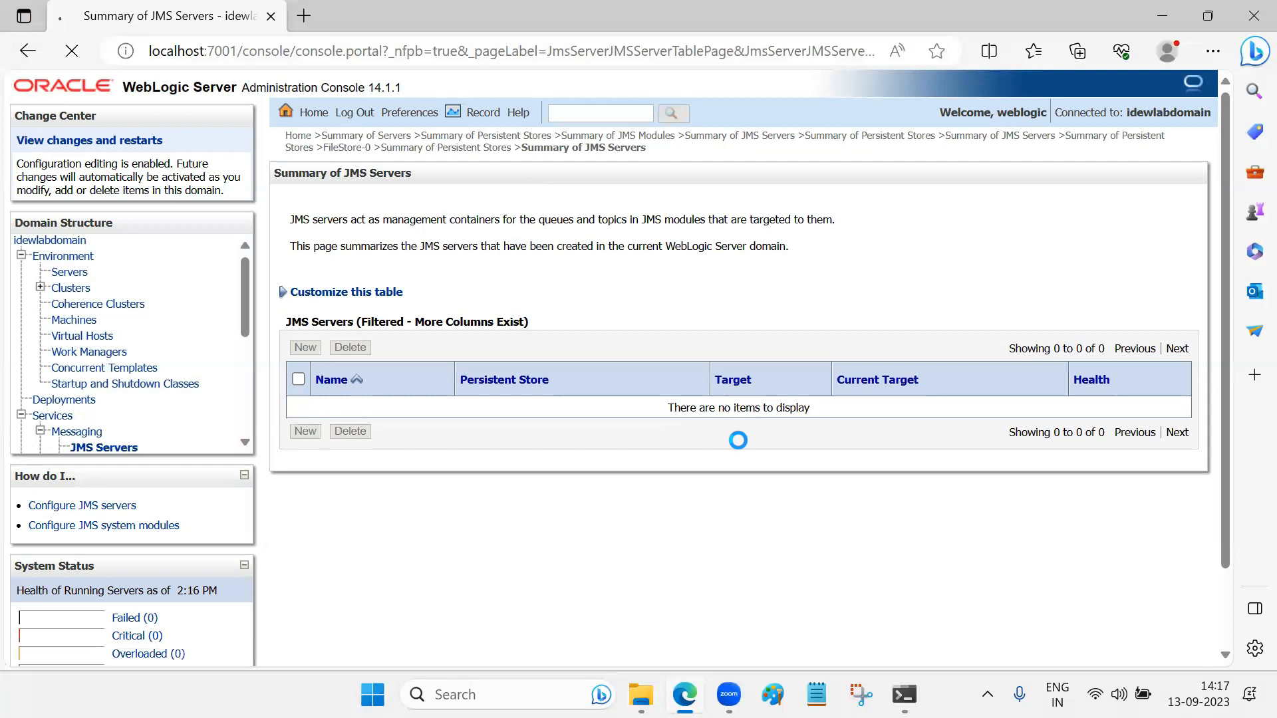
{"action": "triple_click", "coordinate": [621, 362]}
{"action": "left_click", "coordinate": [338, 400]}
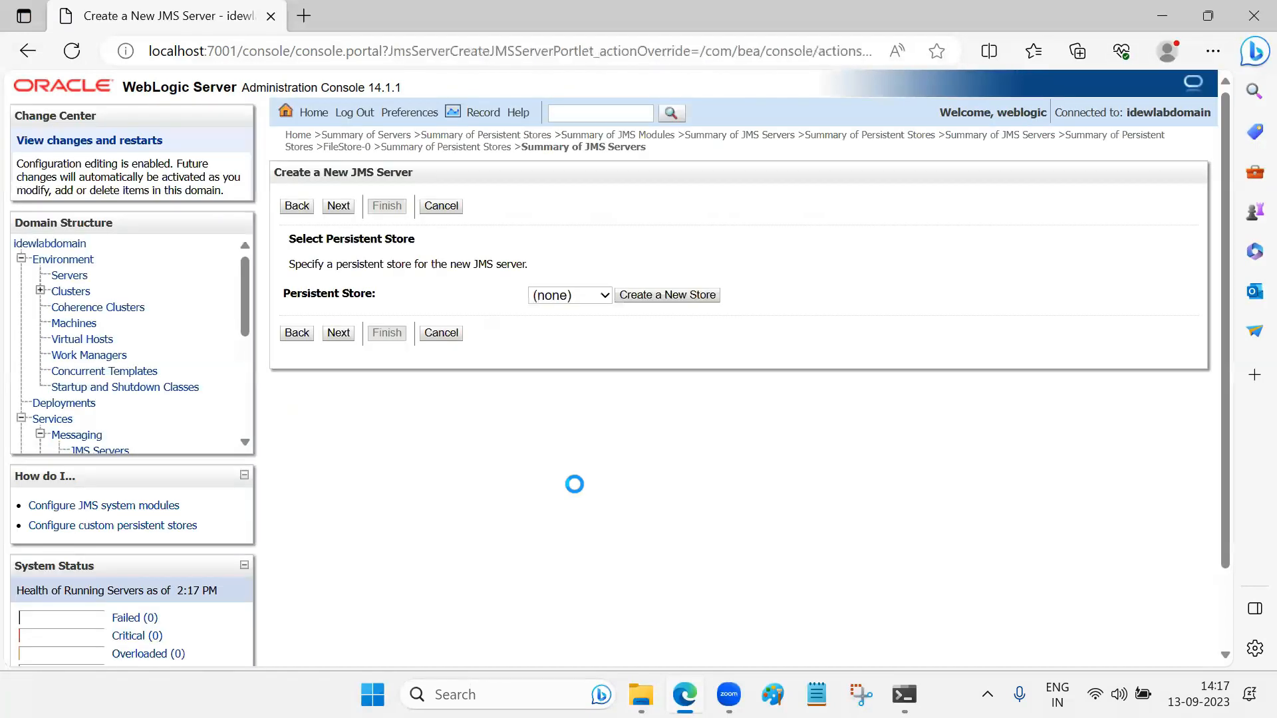
Step: Select FileStore-0 as the JMS server's persistent store, target the server to MS1 and finish creating it
{"action": "left_click", "coordinate": [571, 297]}
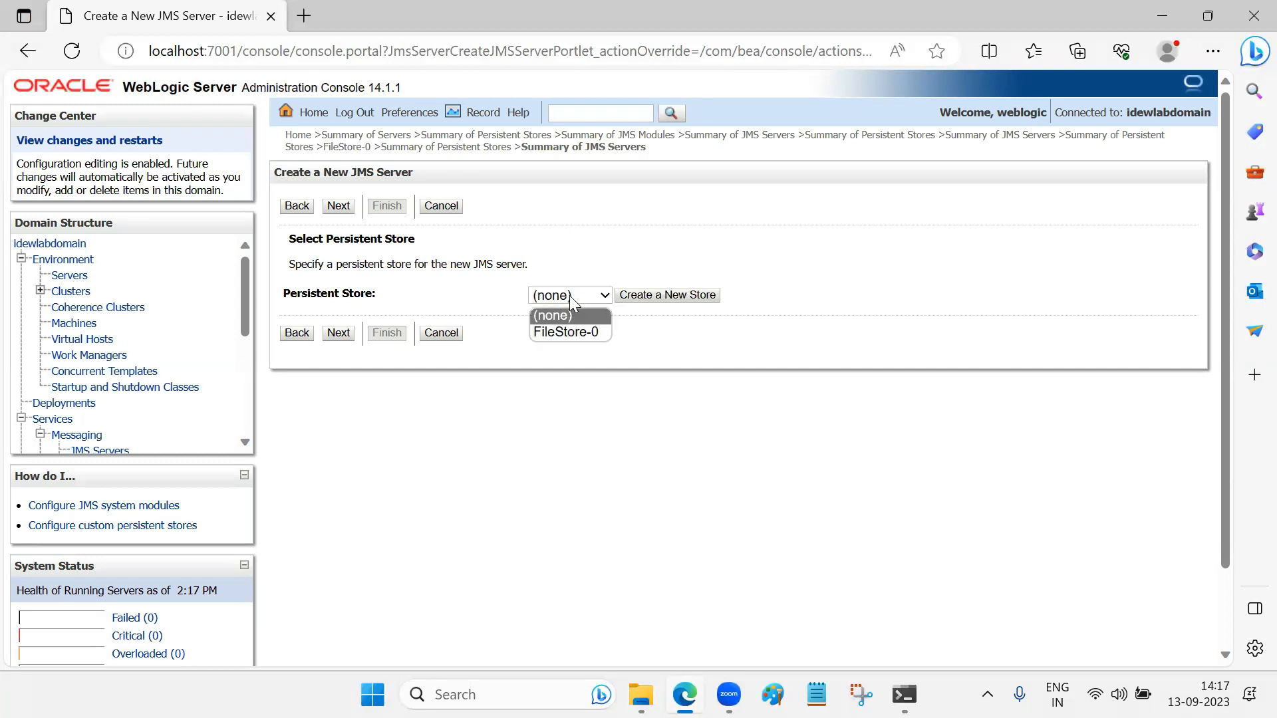
{"action": "left_click", "coordinate": [576, 333]}
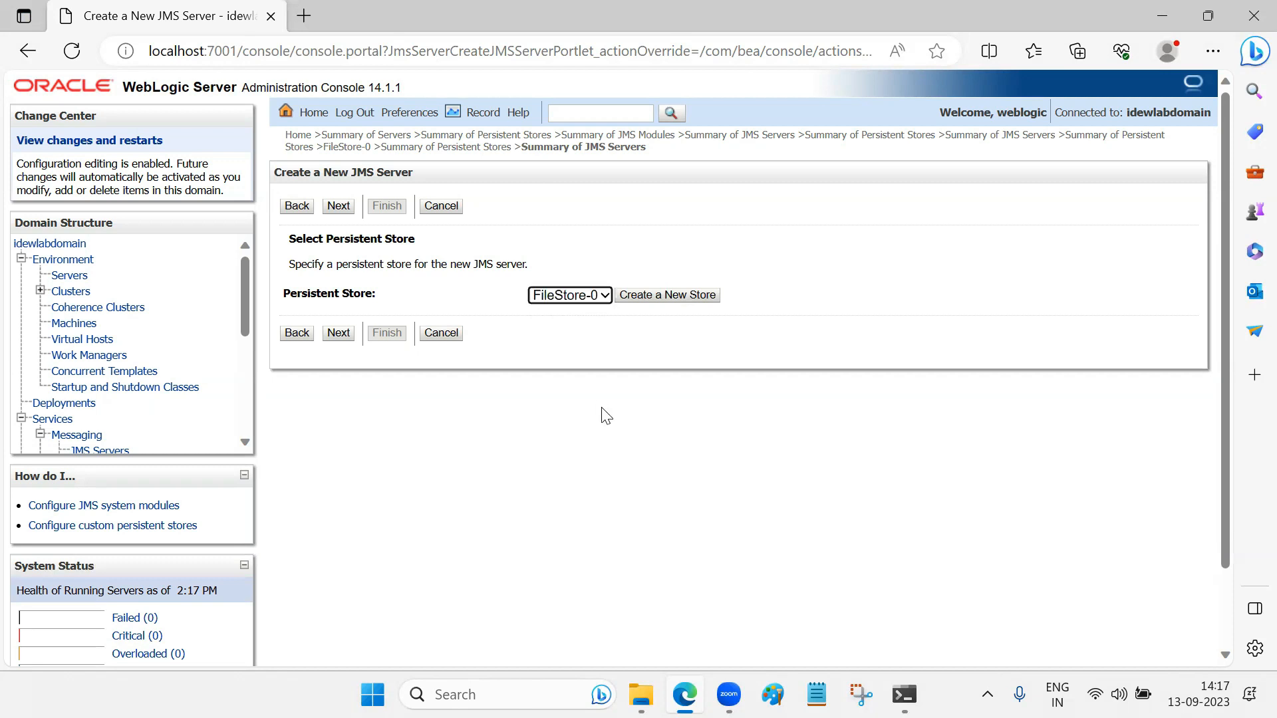
{"action": "left_click", "coordinate": [338, 333]}
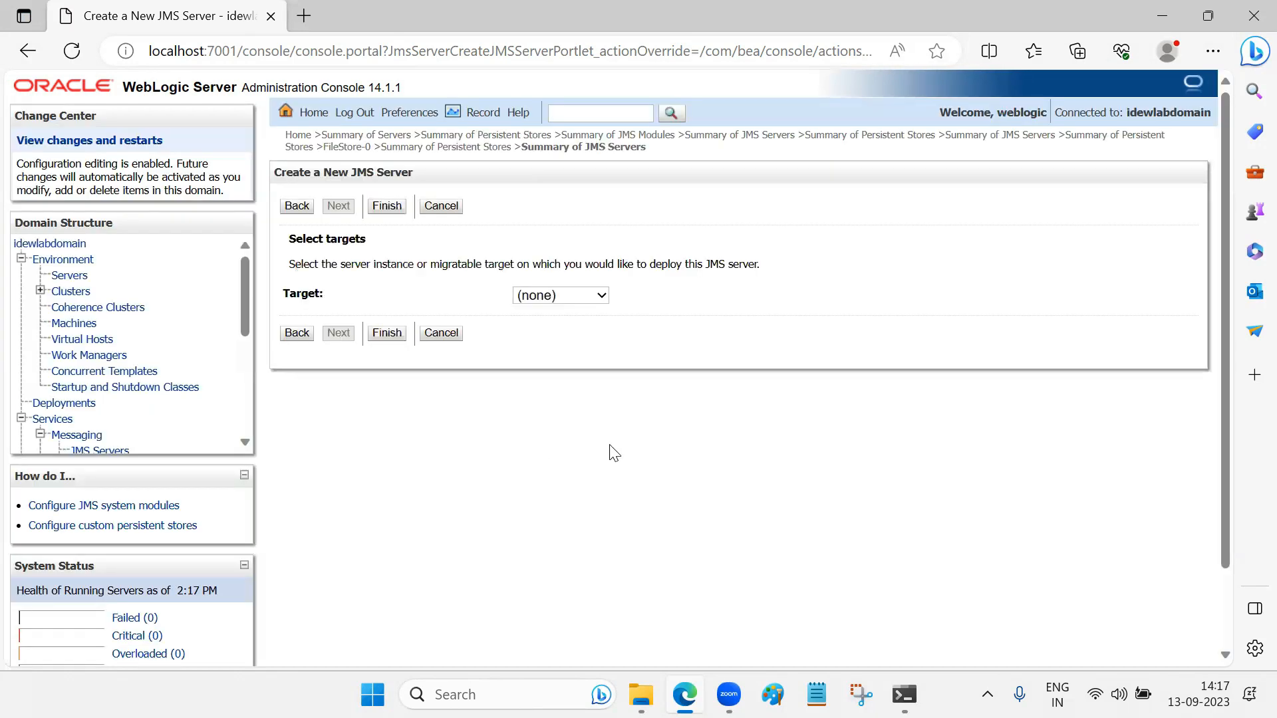
{"action": "left_click", "coordinate": [549, 295]}
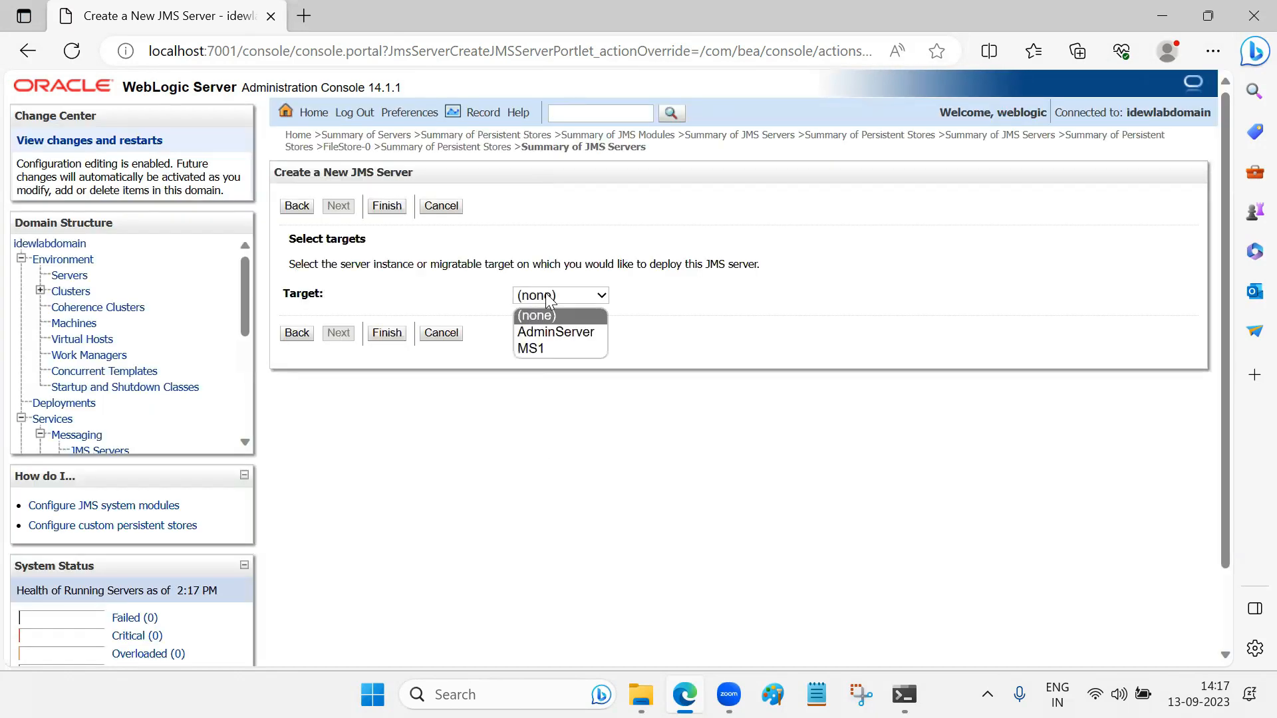
{"action": "left_click", "coordinate": [555, 347]}
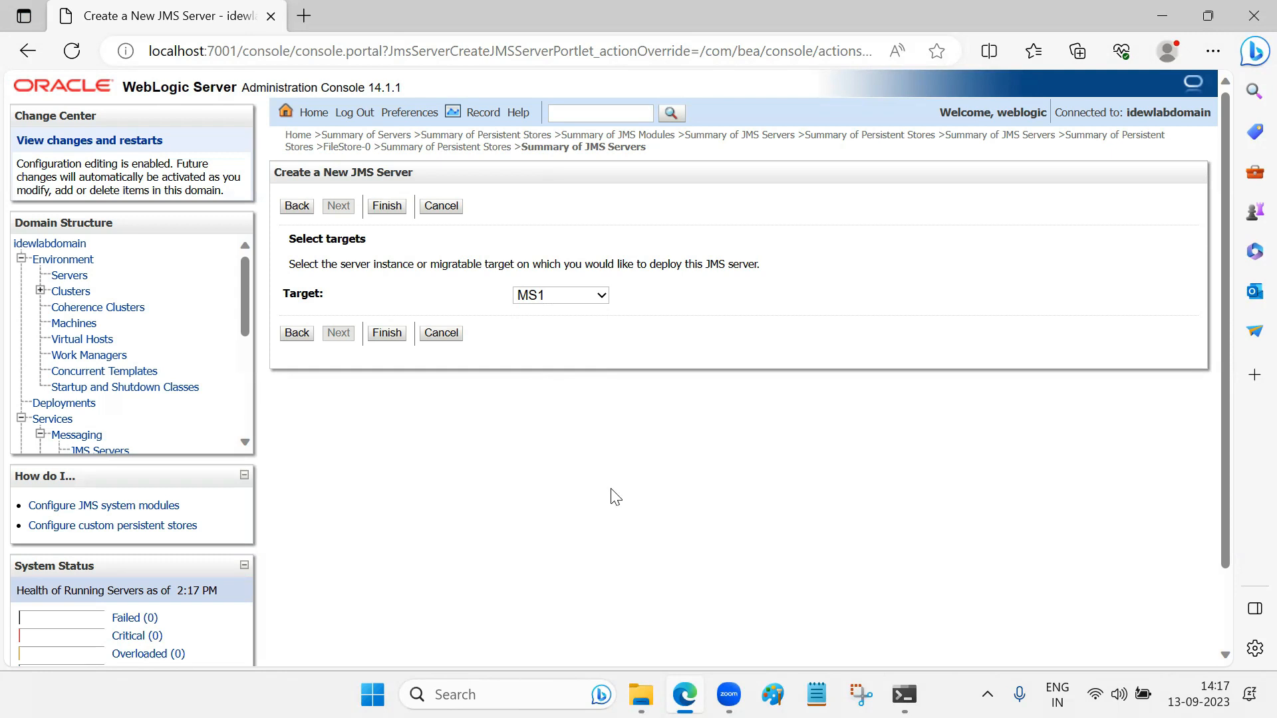
{"action": "left_click", "coordinate": [386, 332]}
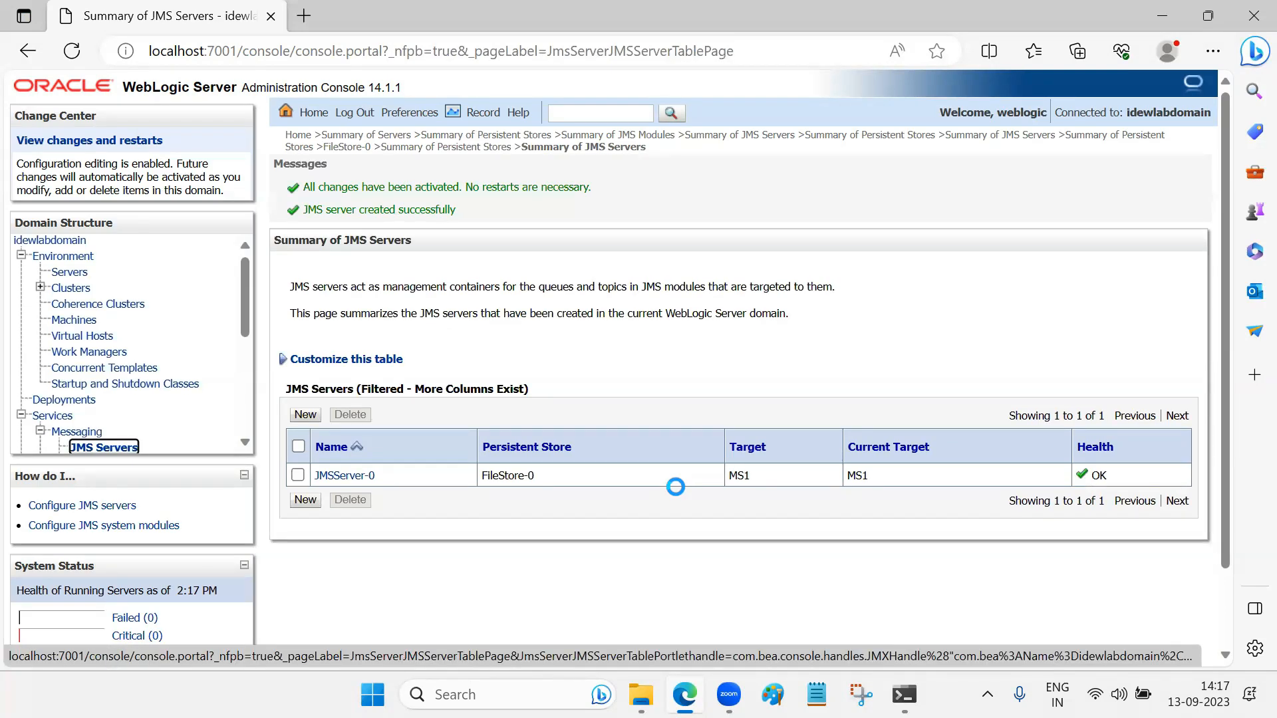
Step: Check the new JMS server's name, persistent store, target and current target in the JMS Servers table
{"action": "left_click_drag", "start_coordinate": [382, 476], "coordinate": [311, 473]}
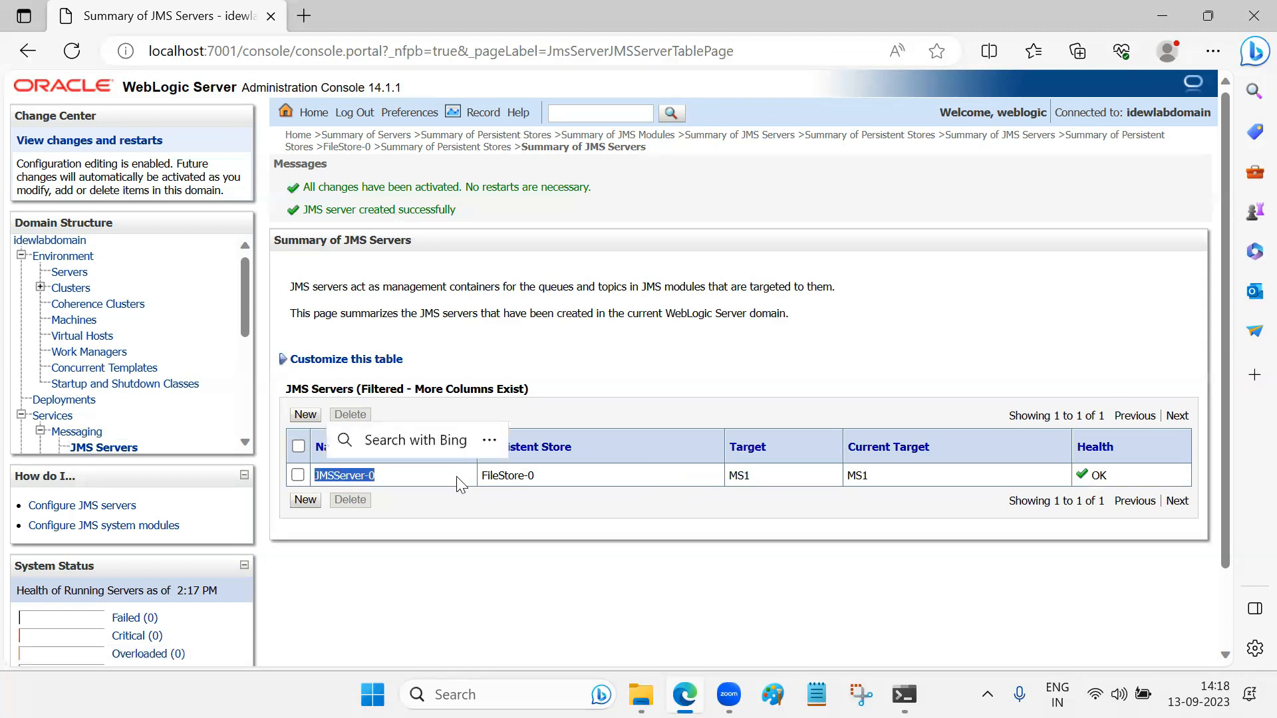
{"action": "left_click_drag", "start_coordinate": [545, 477], "coordinate": [480, 480]}
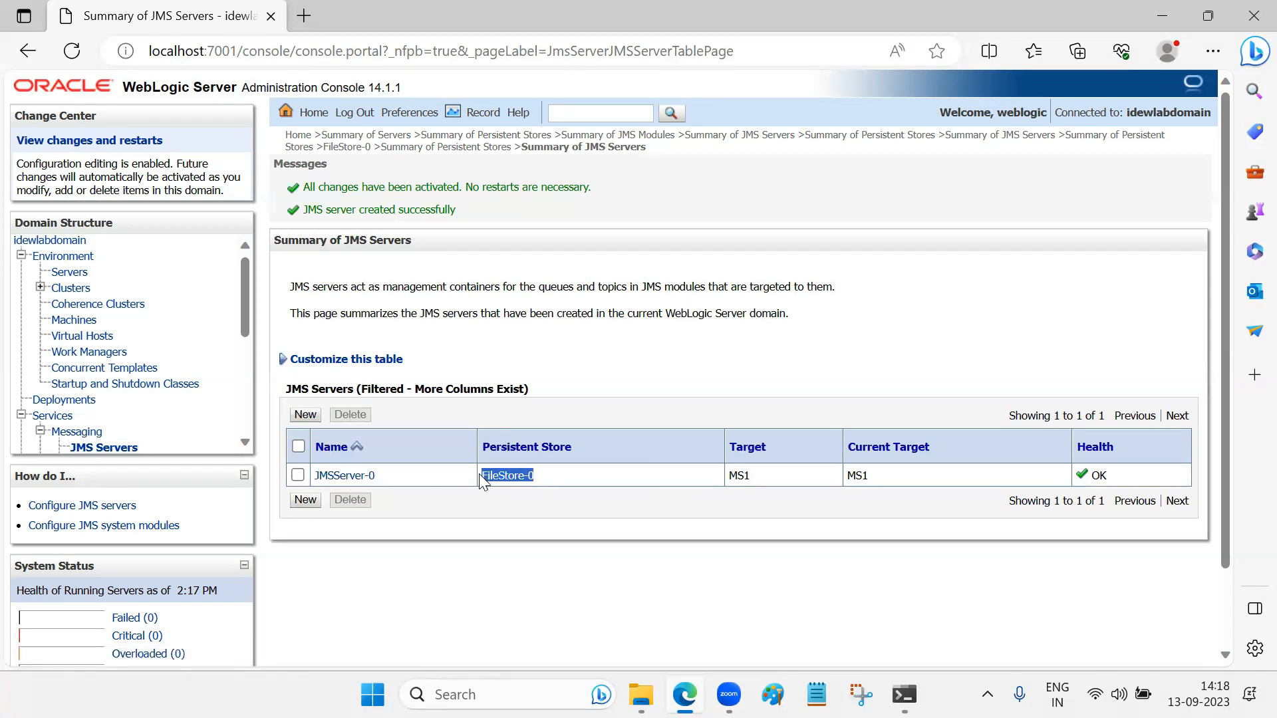
{"action": "left_click", "coordinate": [629, 502]}
{"action": "left_click_drag", "start_coordinate": [873, 477], "coordinate": [852, 475]}
{"action": "left_click", "coordinate": [784, 502]}
{"action": "left_click_drag", "start_coordinate": [731, 474], "coordinate": [875, 480]}
{"action": "left_click", "coordinate": [811, 504]}
{"action": "left_click_drag", "start_coordinate": [534, 475], "coordinate": [491, 476]}
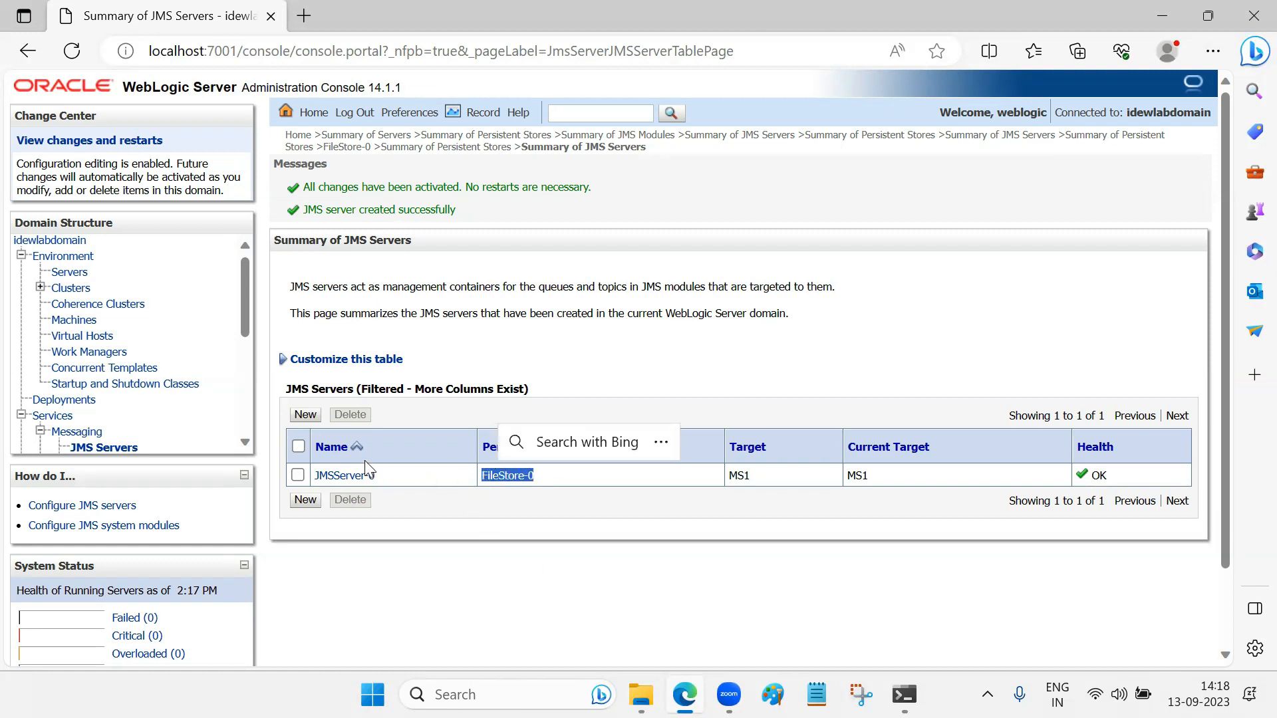
{"action": "left_click_drag", "start_coordinate": [374, 475], "coordinate": [313, 477]}
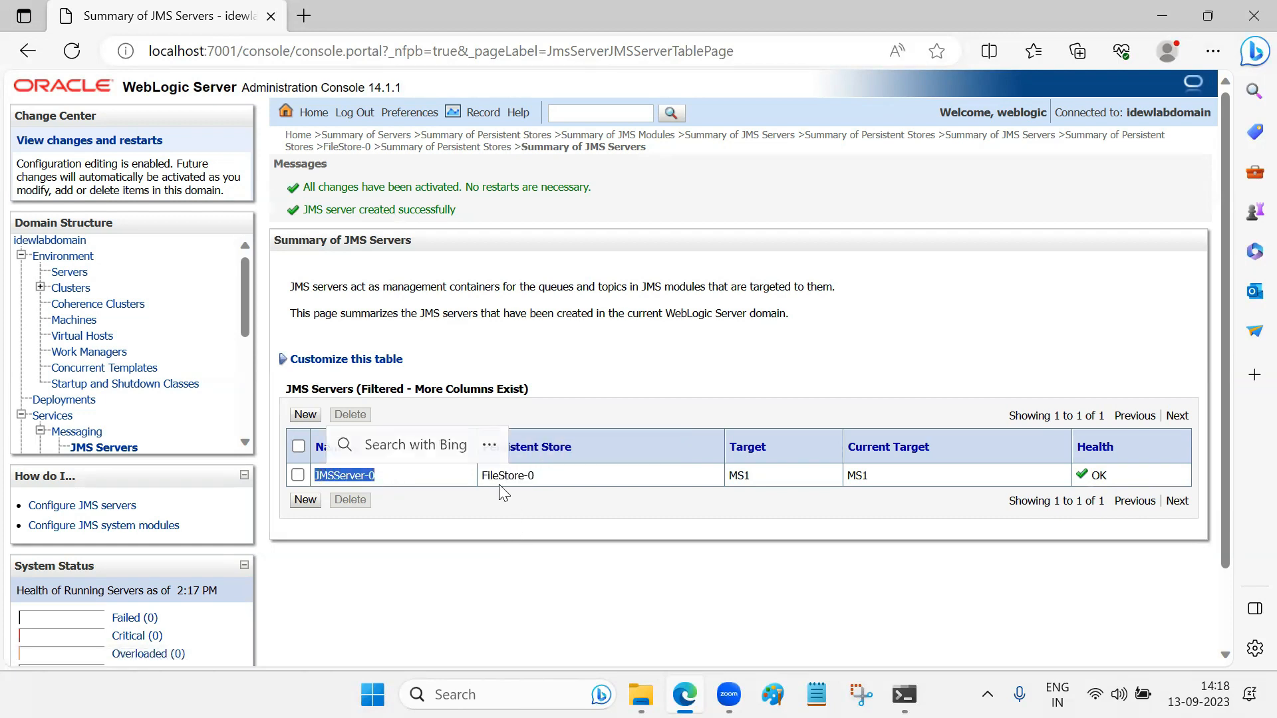
{"action": "left_click_drag", "start_coordinate": [482, 476], "coordinate": [399, 476]}
{"action": "left_click", "coordinate": [480, 515]}
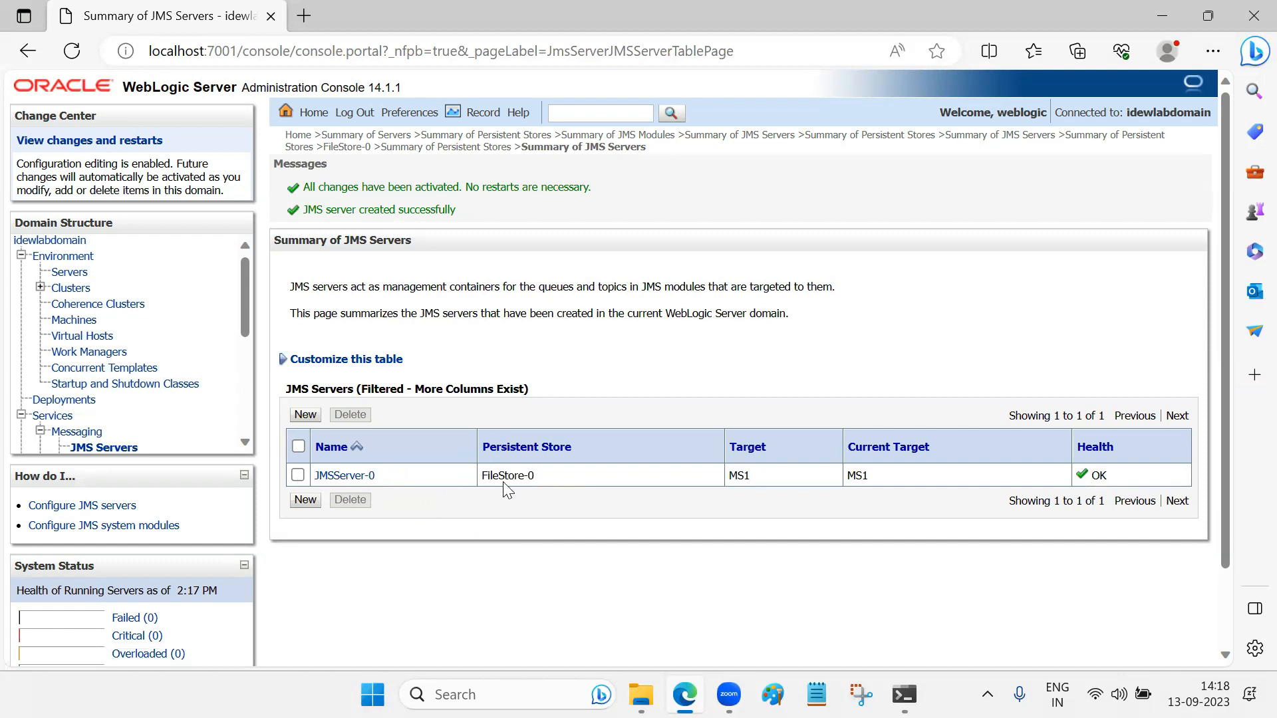
{"action": "left_click_drag", "start_coordinate": [726, 481], "coordinate": [886, 479]}
{"action": "left_click", "coordinate": [873, 519]}
Step: Start a new JMS system module named SystemModule-0, target it to MS1 and continue to the page for adding resources
{"action": "scroll", "coordinate": [204, 376], "scroll_direction": "down", "scroll_amount": 2}
{"action": "left_click", "coordinate": [101, 387]}
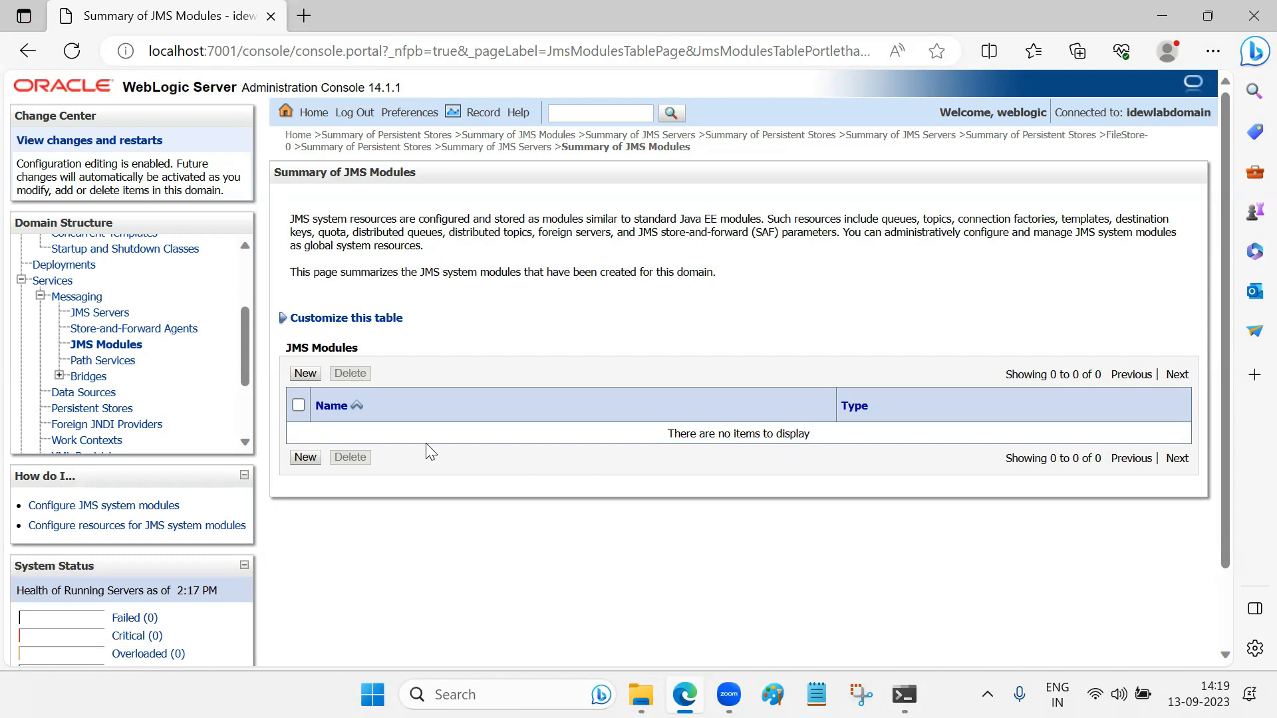
{"action": "left_click", "coordinate": [305, 457]}
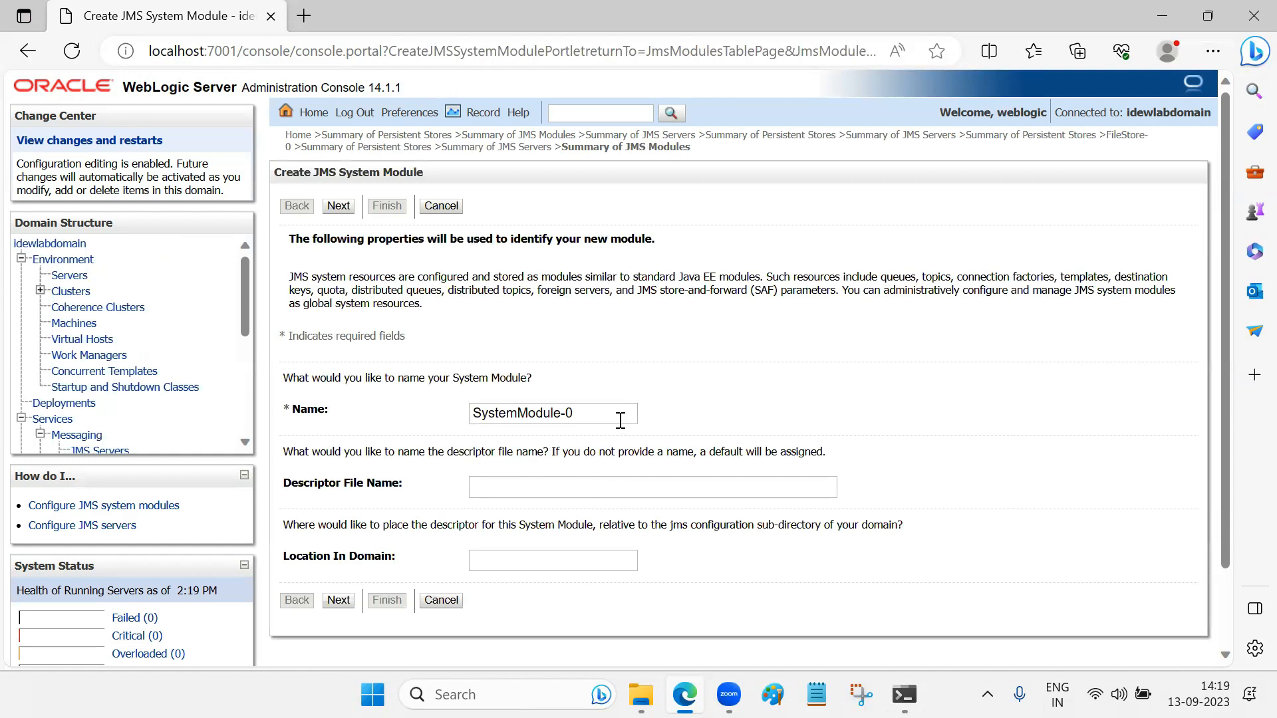
{"action": "left_click_drag", "start_coordinate": [620, 416], "coordinate": [408, 412]}
{"action": "left_click", "coordinate": [769, 388]}
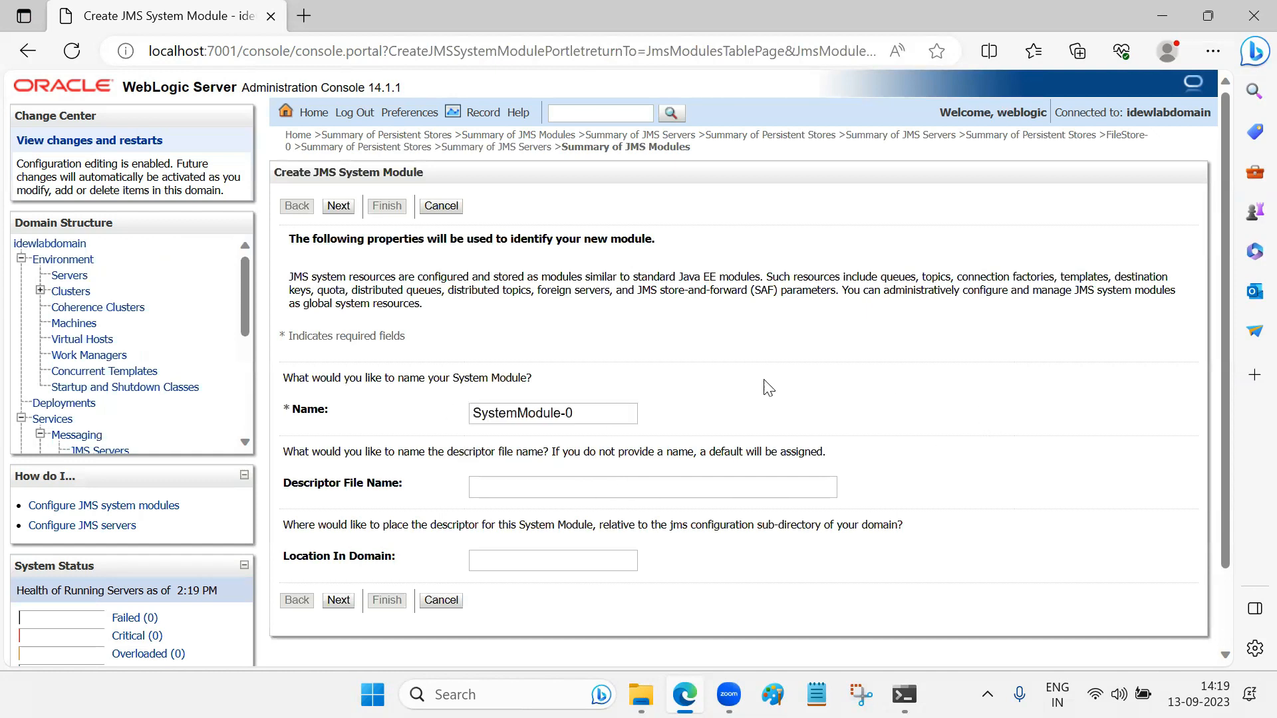
{"action": "left_click", "coordinate": [339, 601]}
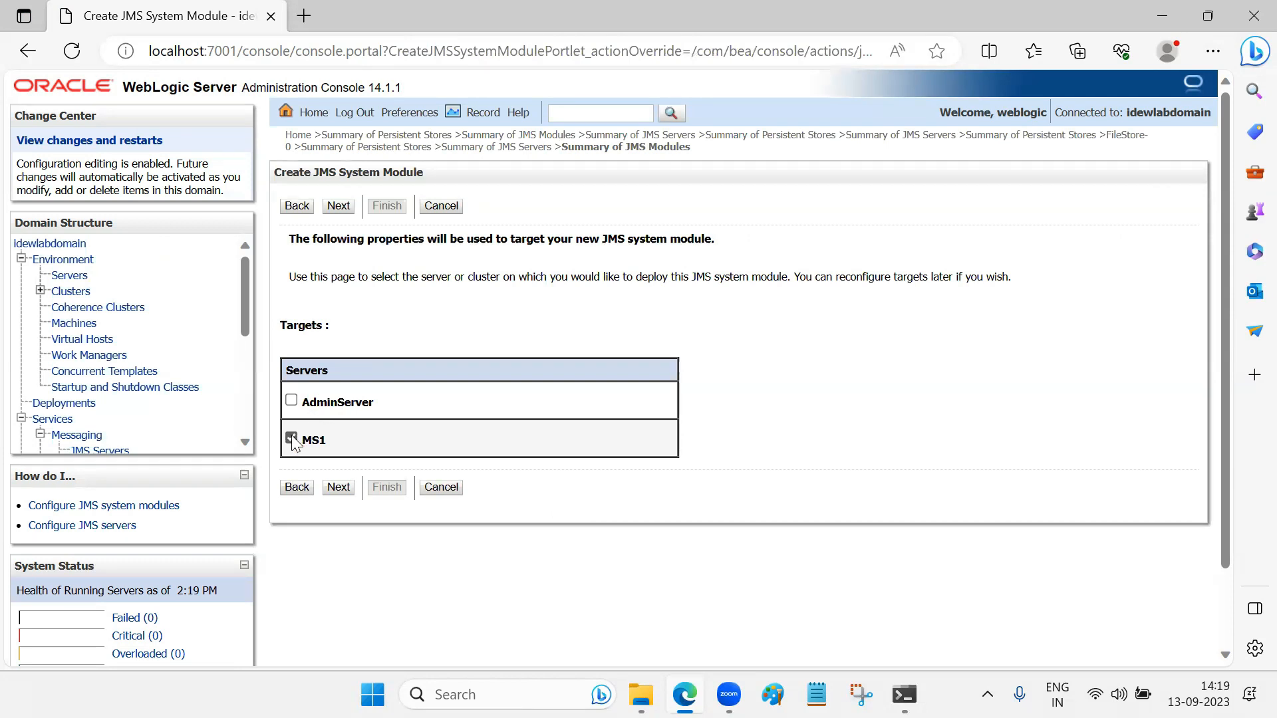
{"action": "left_click", "coordinate": [338, 487]}
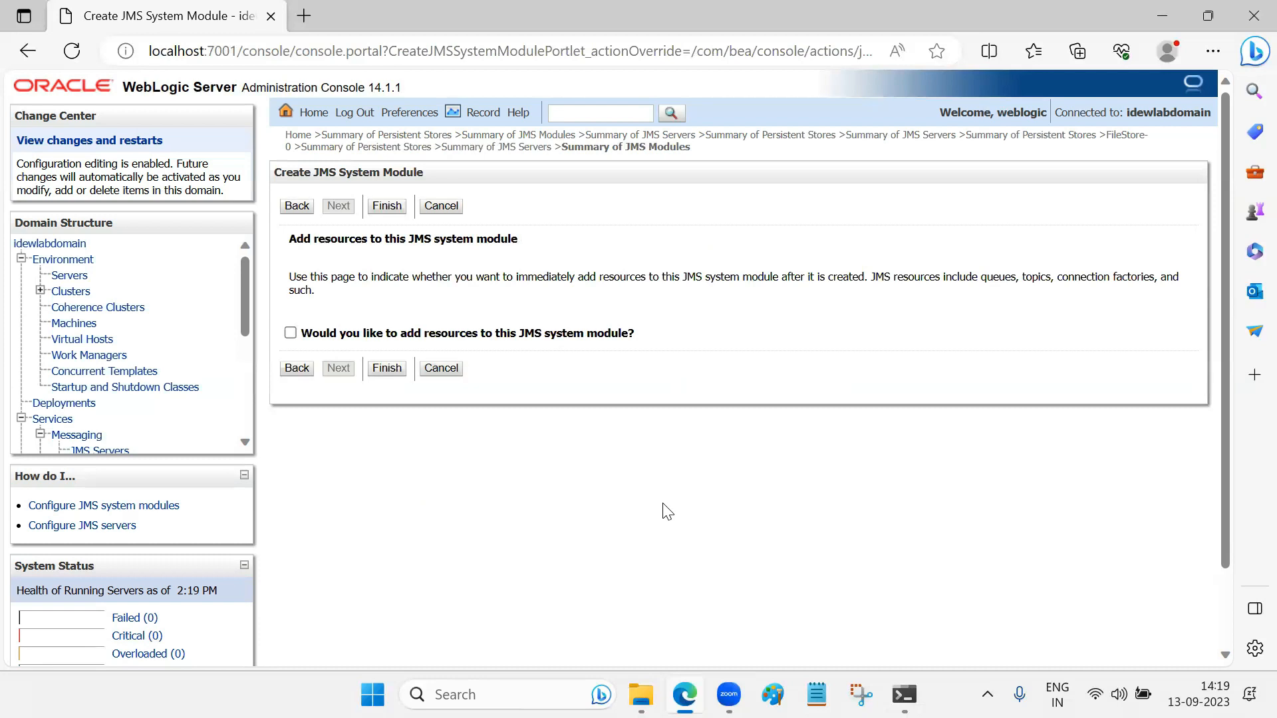
Step: Leave the option to add resources unselected and finish creating the JMS system module
{"action": "mouse_move", "coordinate": [305, 340]}
{"action": "left_mouse_down"}
{"action": "mouse_move", "coordinate": [639, 351]}
{"action": "mouse_move", "coordinate": [643, 341]}
{"action": "mouse_move", "coordinate": [585, 329]}
{"action": "mouse_move", "coordinate": [306, 335]}
{"action": "left_mouse_up"}
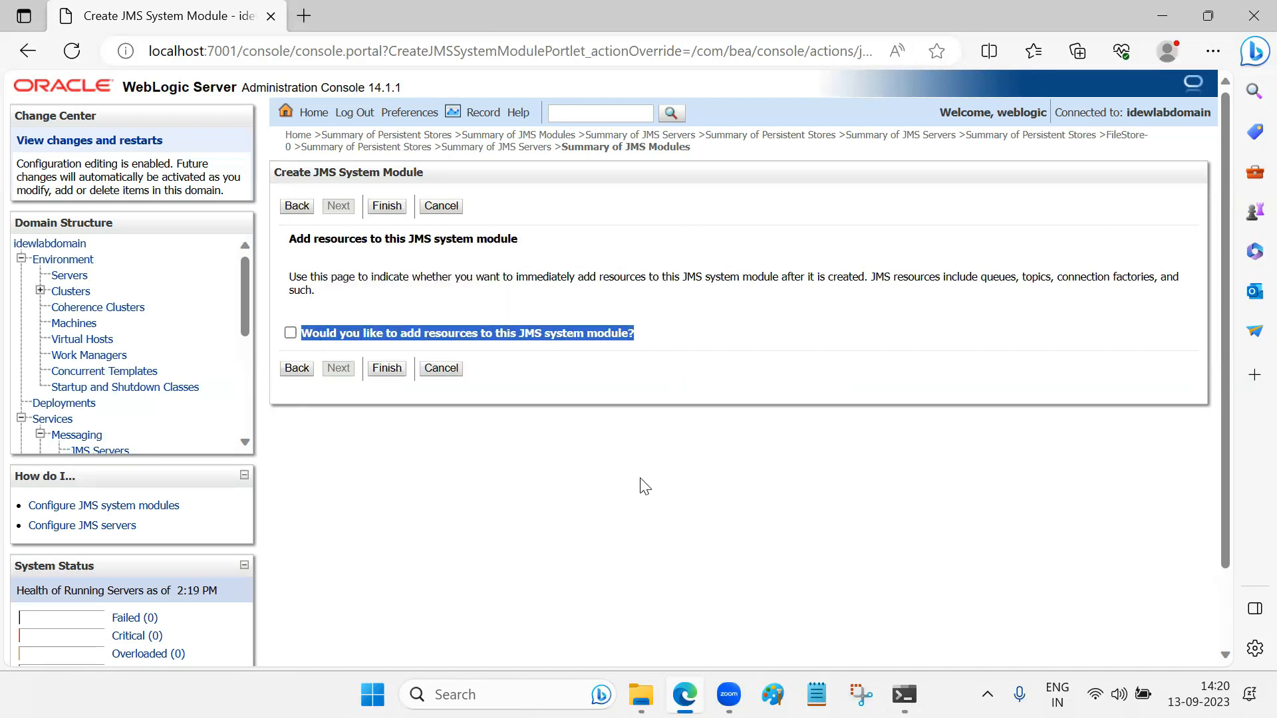
{"action": "left_click_drag", "start_coordinate": [635, 334], "coordinate": [309, 337]}
{"action": "left_click", "coordinate": [365, 433]}
{"action": "left_click", "coordinate": [402, 369]}
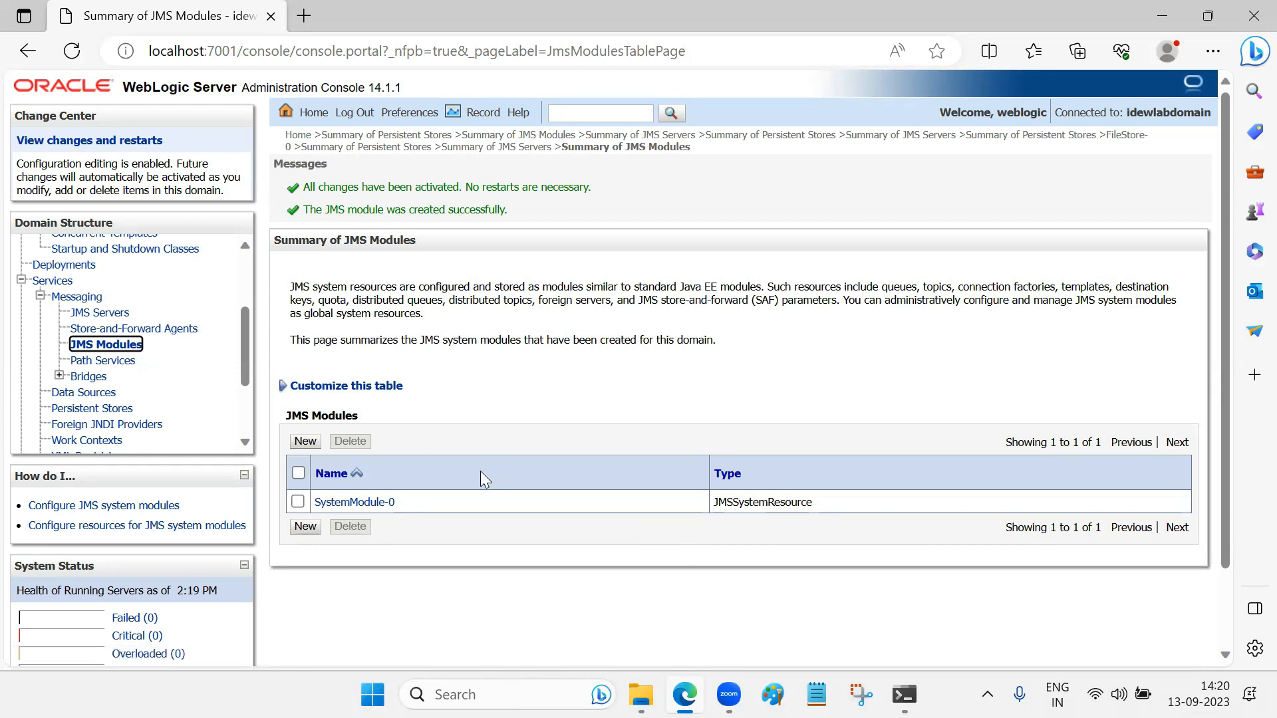
Step: Open SystemModule-0 from the JMS Modules table and examine its Summary of Resources
{"action": "left_click", "coordinate": [366, 504]}
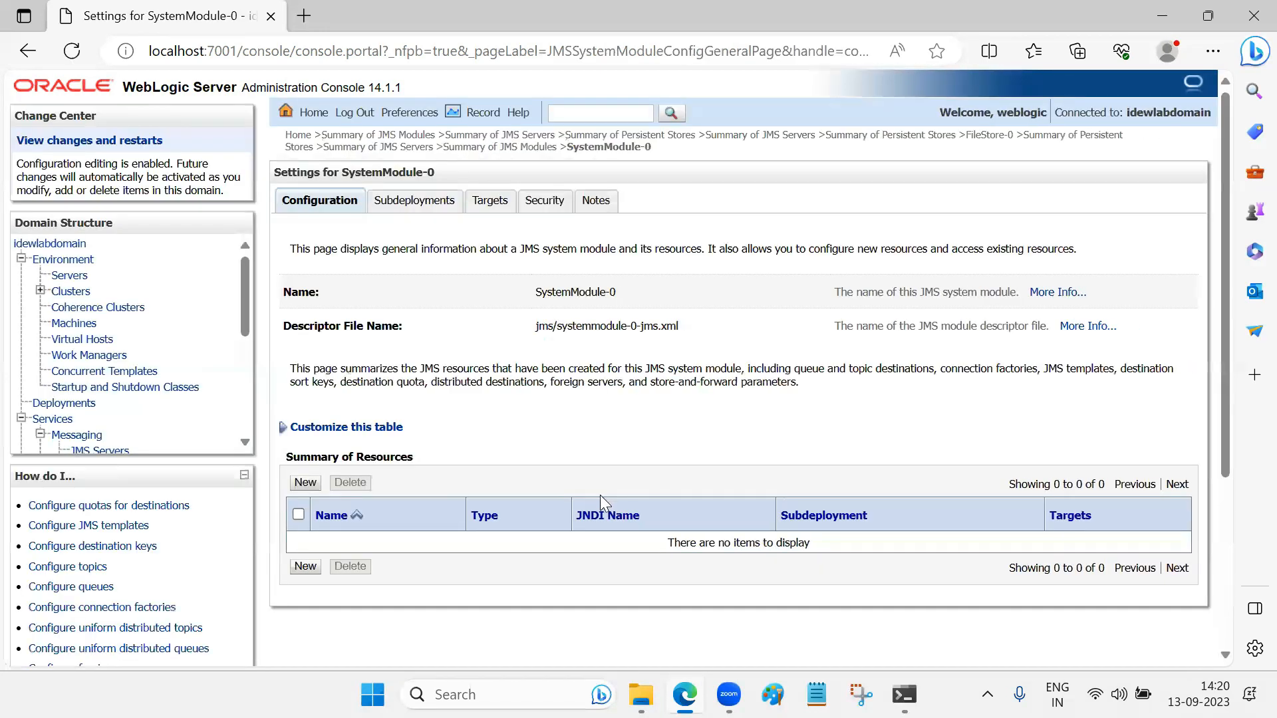
{"action": "scroll", "coordinate": [517, 560], "scroll_direction": "down", "scroll_amount": 1}
{"action": "scroll", "coordinate": [518, 560], "scroll_direction": "up", "scroll_amount": 1}
{"action": "left_click_drag", "start_coordinate": [291, 451], "coordinate": [422, 465]}
{"action": "left_click", "coordinate": [379, 490]}
{"action": "left_click_drag", "start_coordinate": [286, 455], "coordinate": [473, 578]}
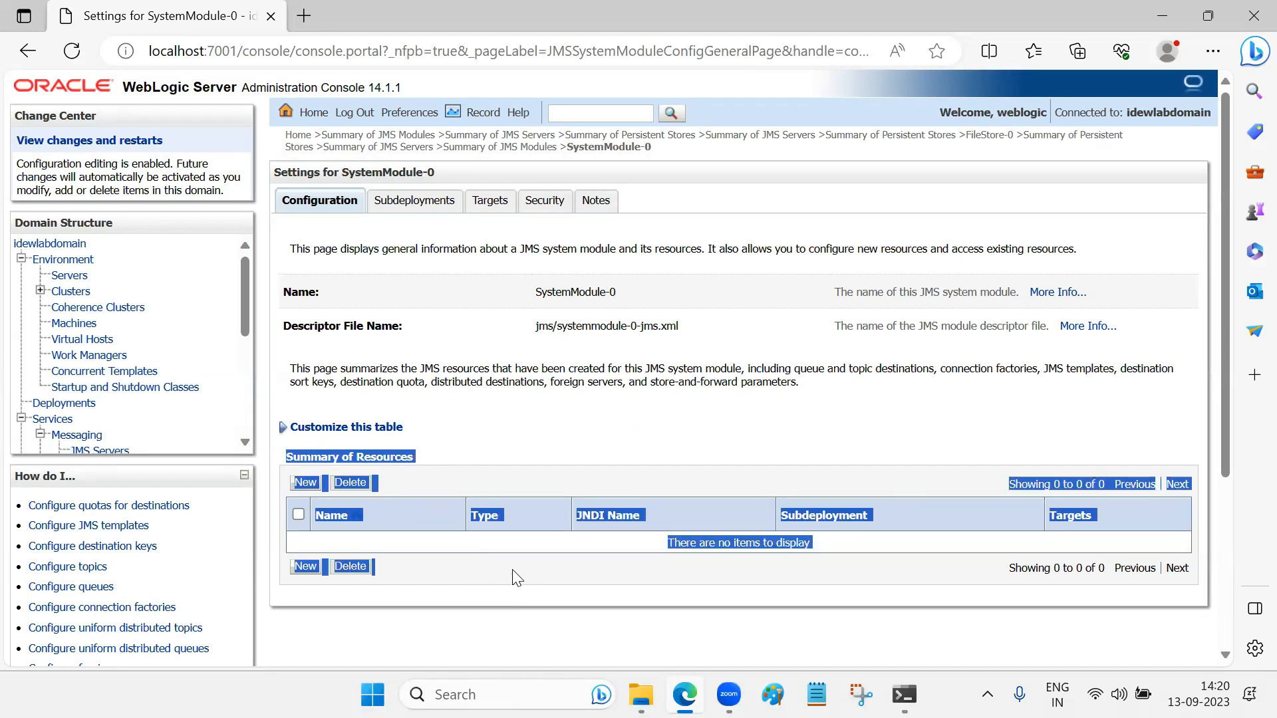
{"action": "left_click", "coordinate": [292, 456]}
{"action": "left_click_drag", "start_coordinate": [291, 457], "coordinate": [498, 558]}
{"action": "left_click", "coordinate": [521, 606]}
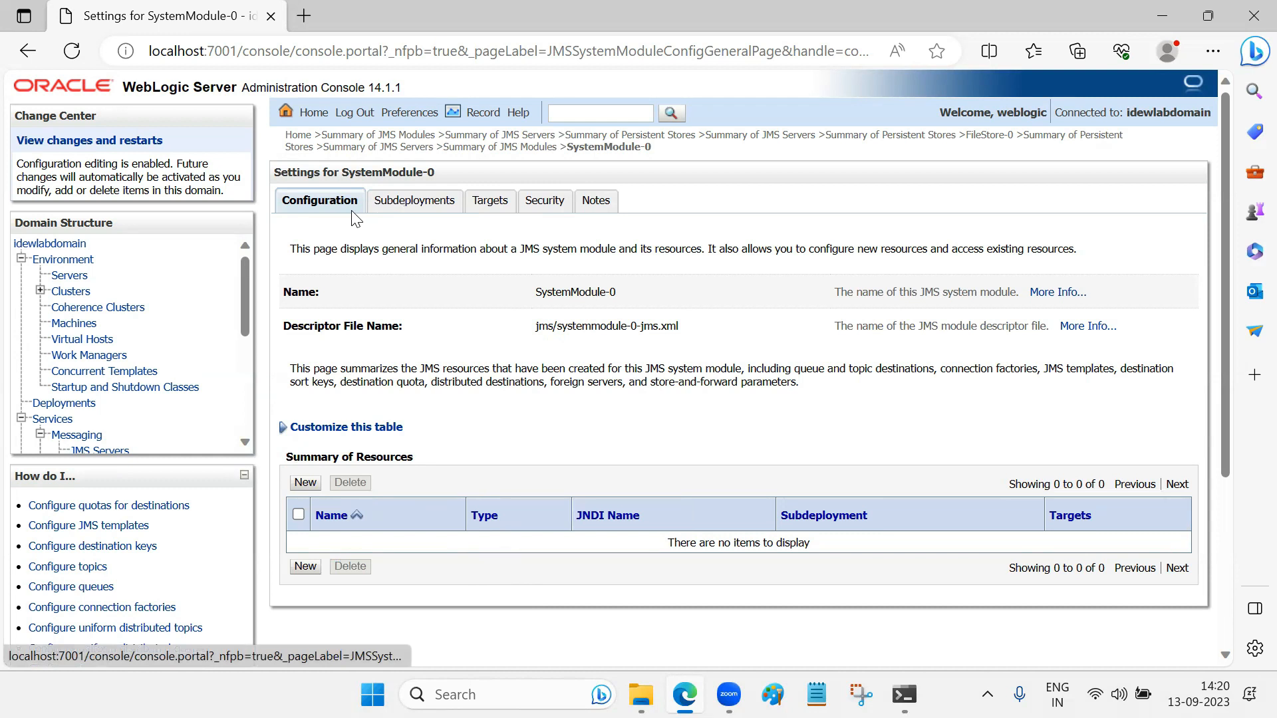
Step: Review the targets and subdeployments of SystemModule-0, and return to its configuration page
{"action": "left_click_drag", "start_coordinate": [342, 174], "coordinate": [274, 174]}
{"action": "left_click", "coordinate": [499, 202]}
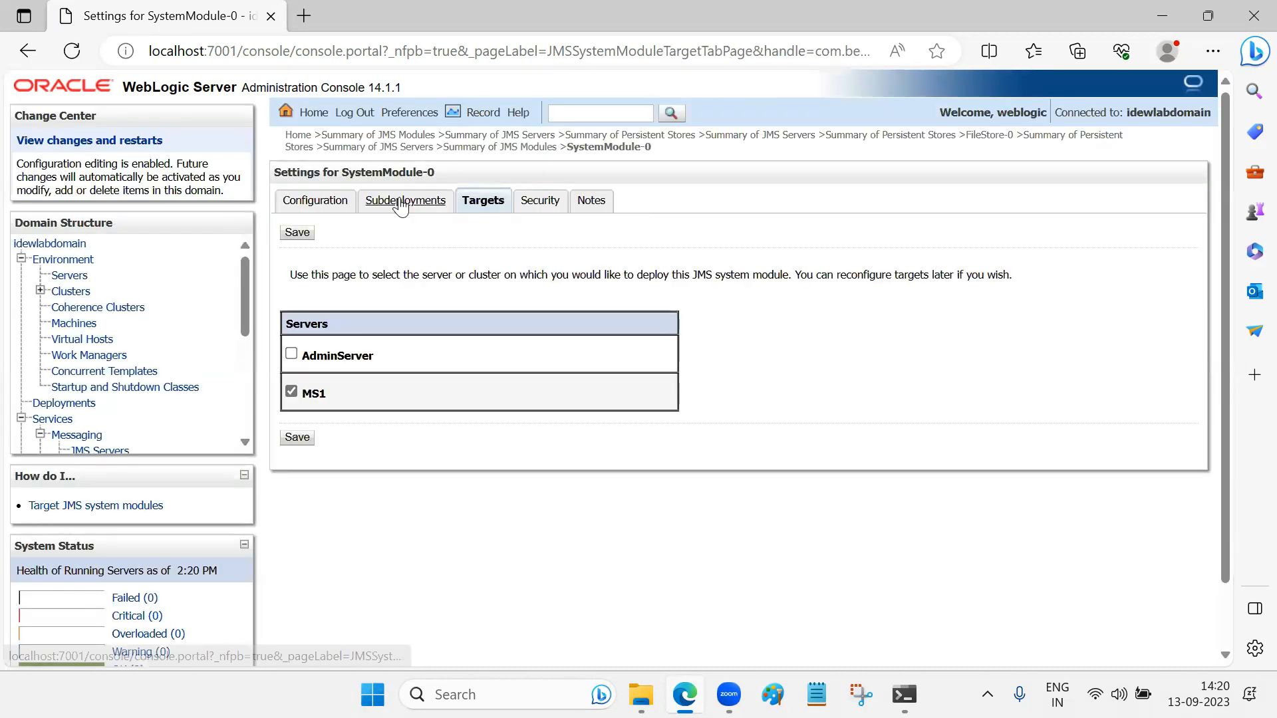
{"action": "left_click", "coordinate": [402, 202]}
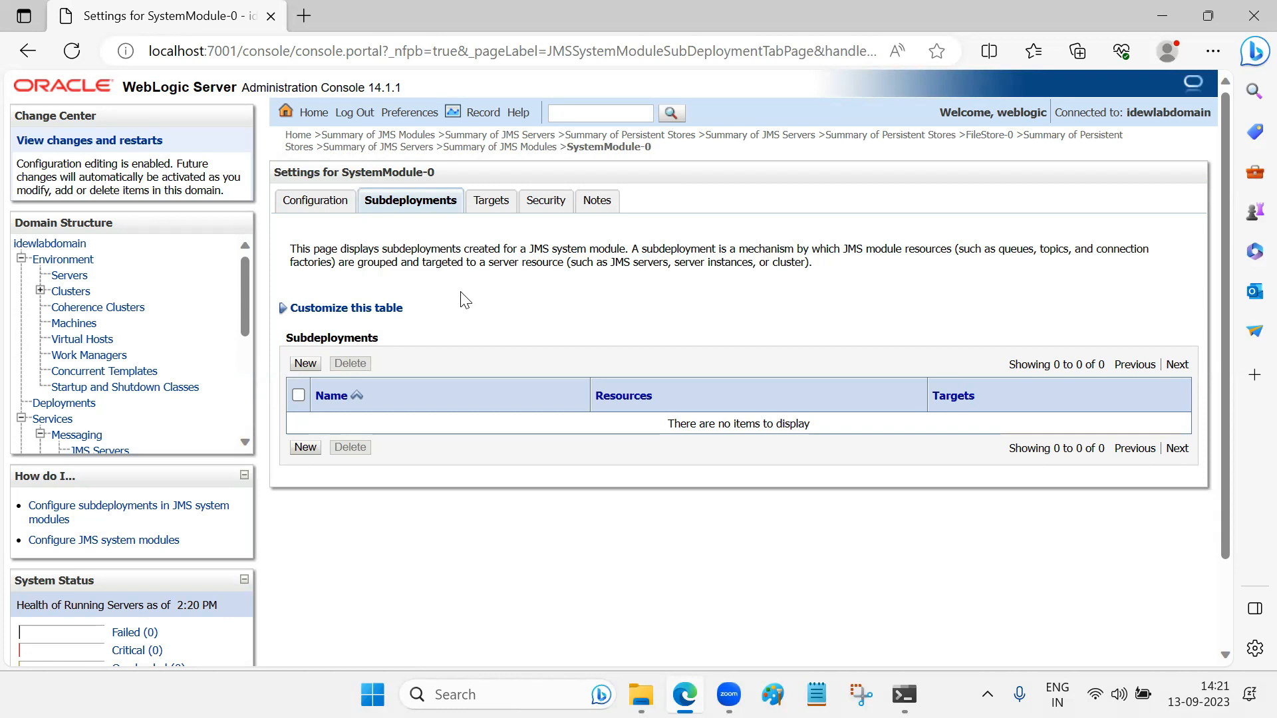
{"action": "left_click", "coordinate": [316, 202]}
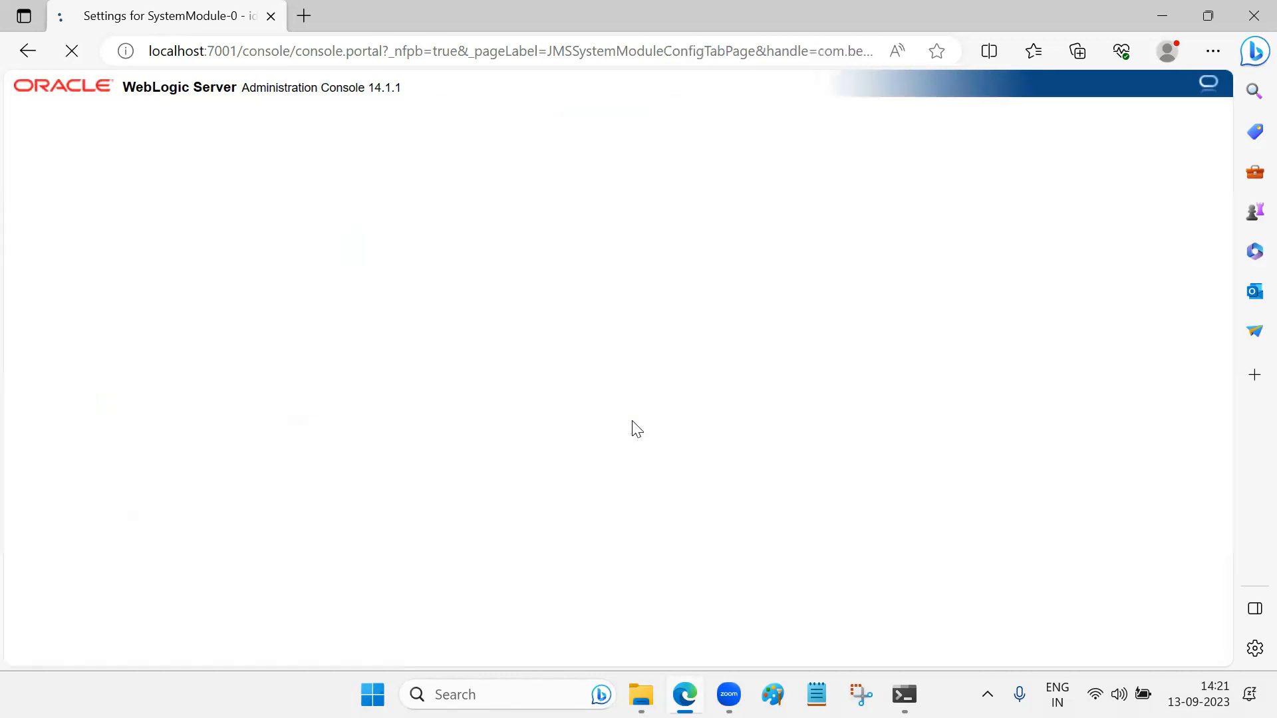
Step: Look through the resource types offered for a new resource in SystemModule-0, and go back without choosing one
{"action": "left_click", "coordinate": [305, 566]}
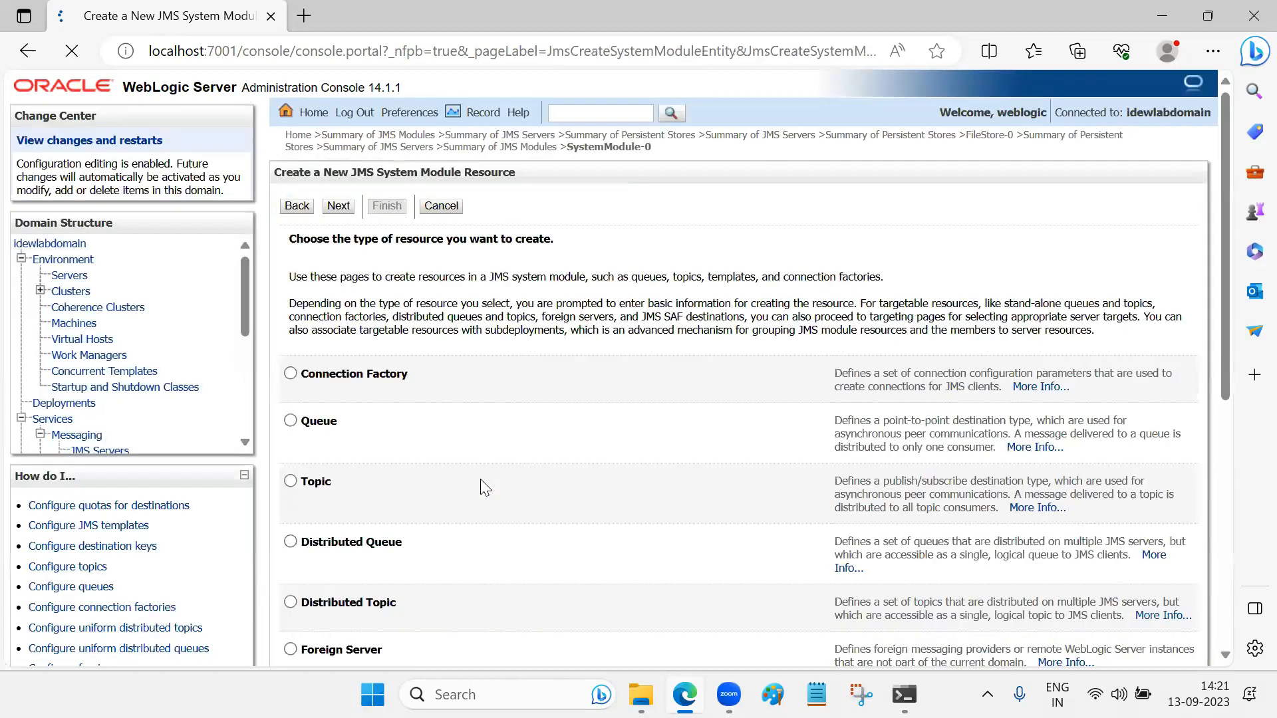
{"action": "scroll", "coordinate": [413, 450], "scroll_direction": "up", "scroll_amount": 1}
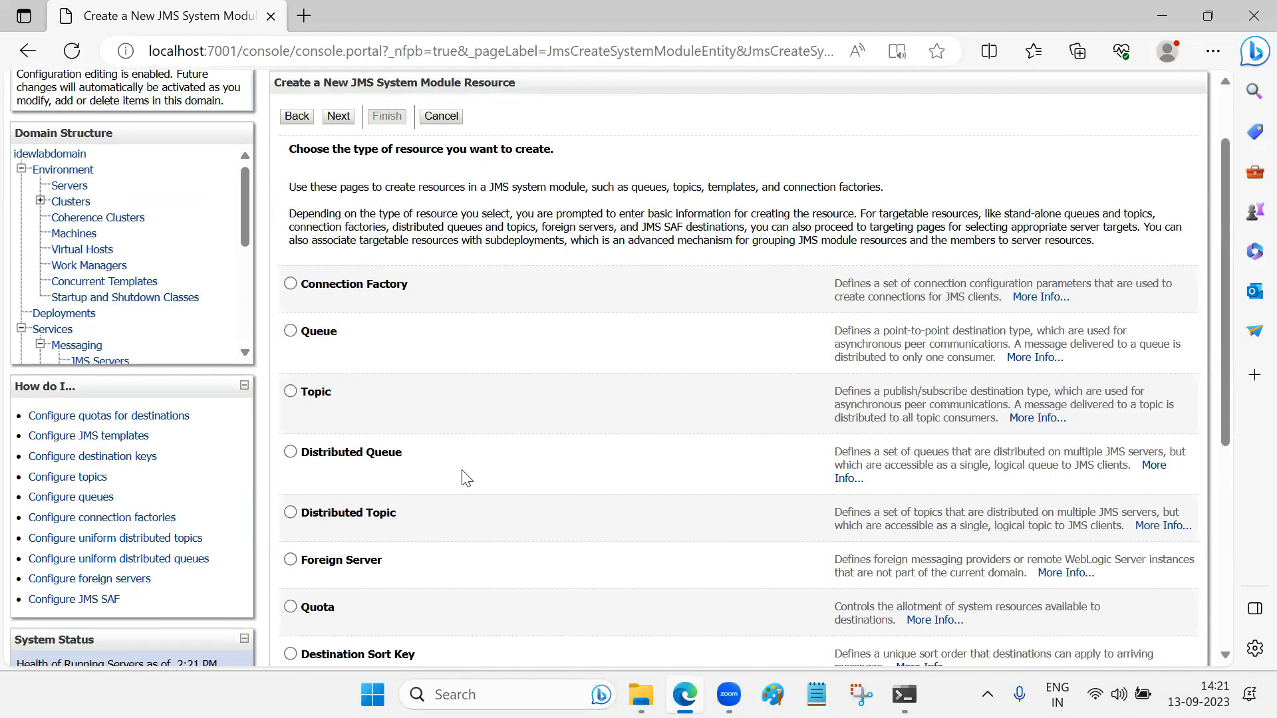
{"action": "scroll", "coordinate": [466, 477], "scroll_direction": "down", "scroll_amount": 4}
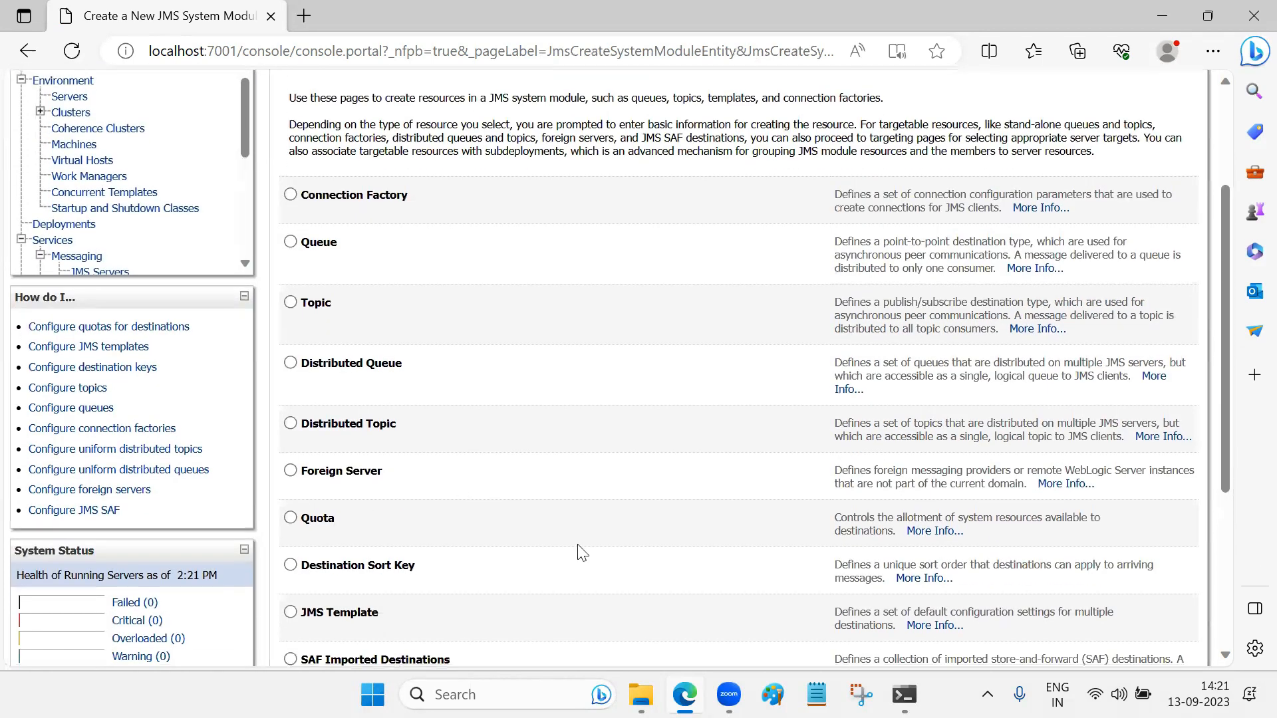
{"action": "scroll", "coordinate": [583, 553], "scroll_direction": "up", "scroll_amount": 5}
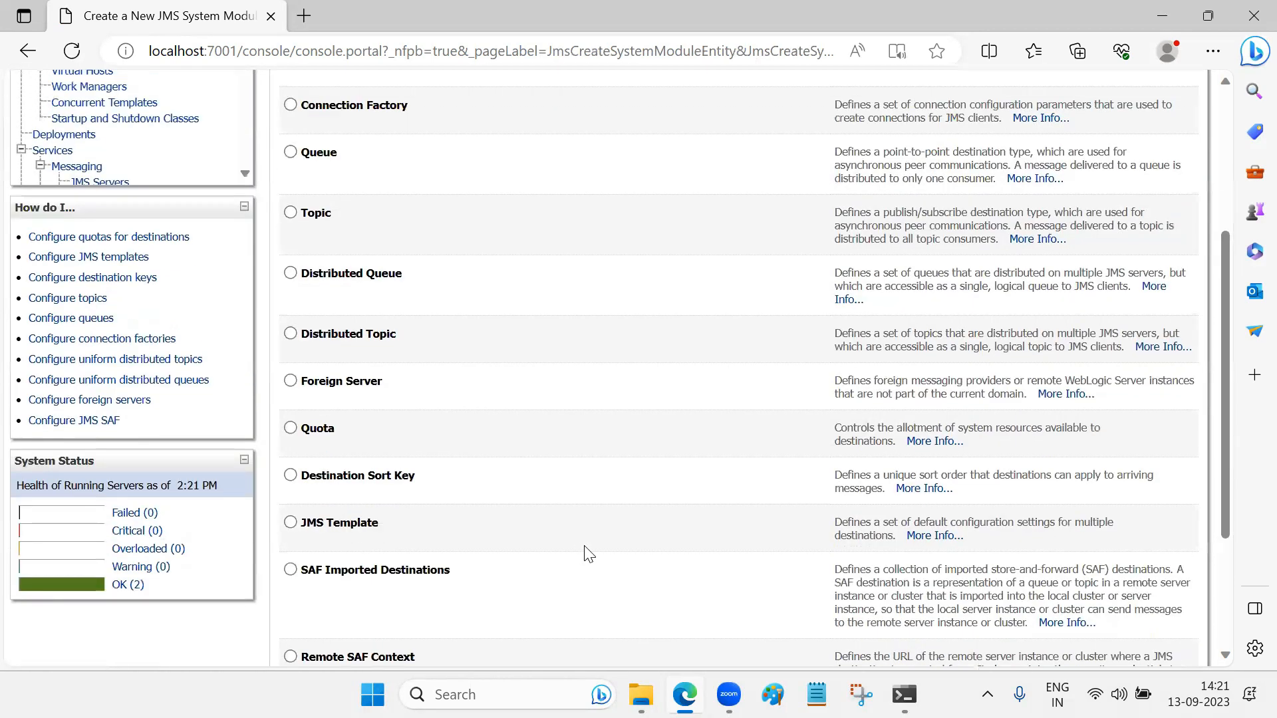
{"action": "scroll", "coordinate": [590, 553], "scroll_direction": "up", "scroll_amount": 1}
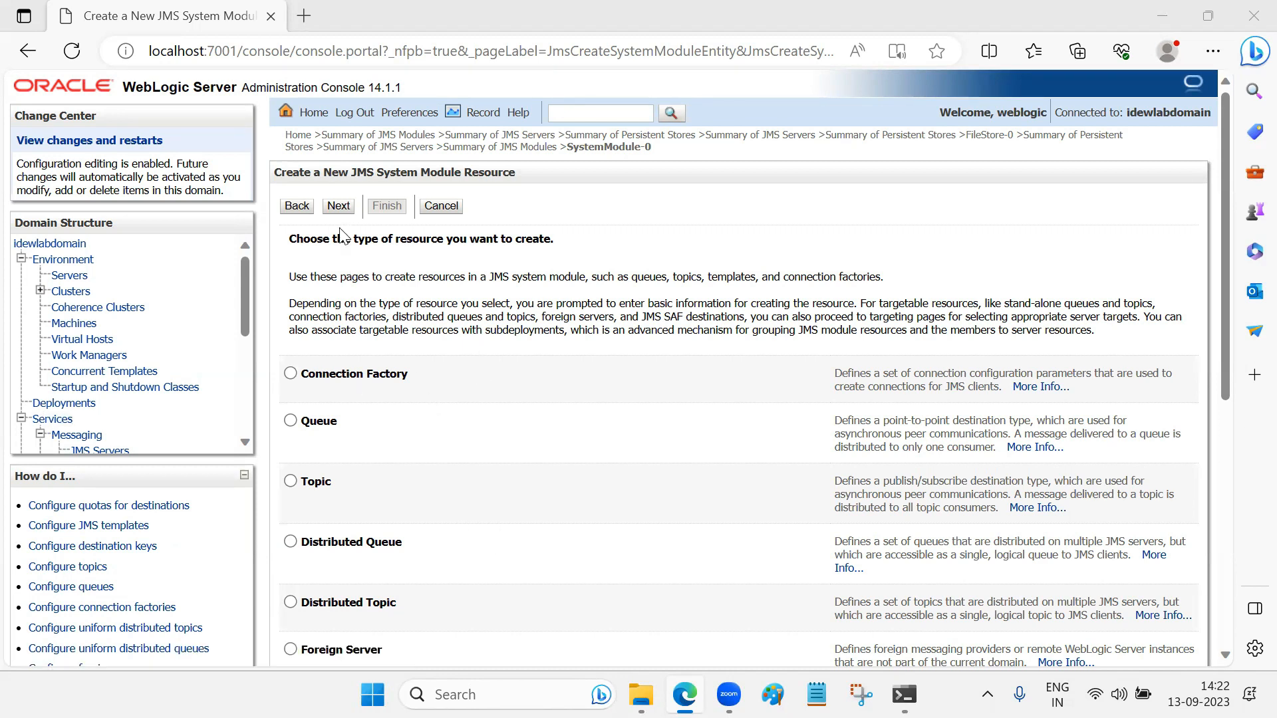
{"action": "left_click", "coordinate": [297, 205]}
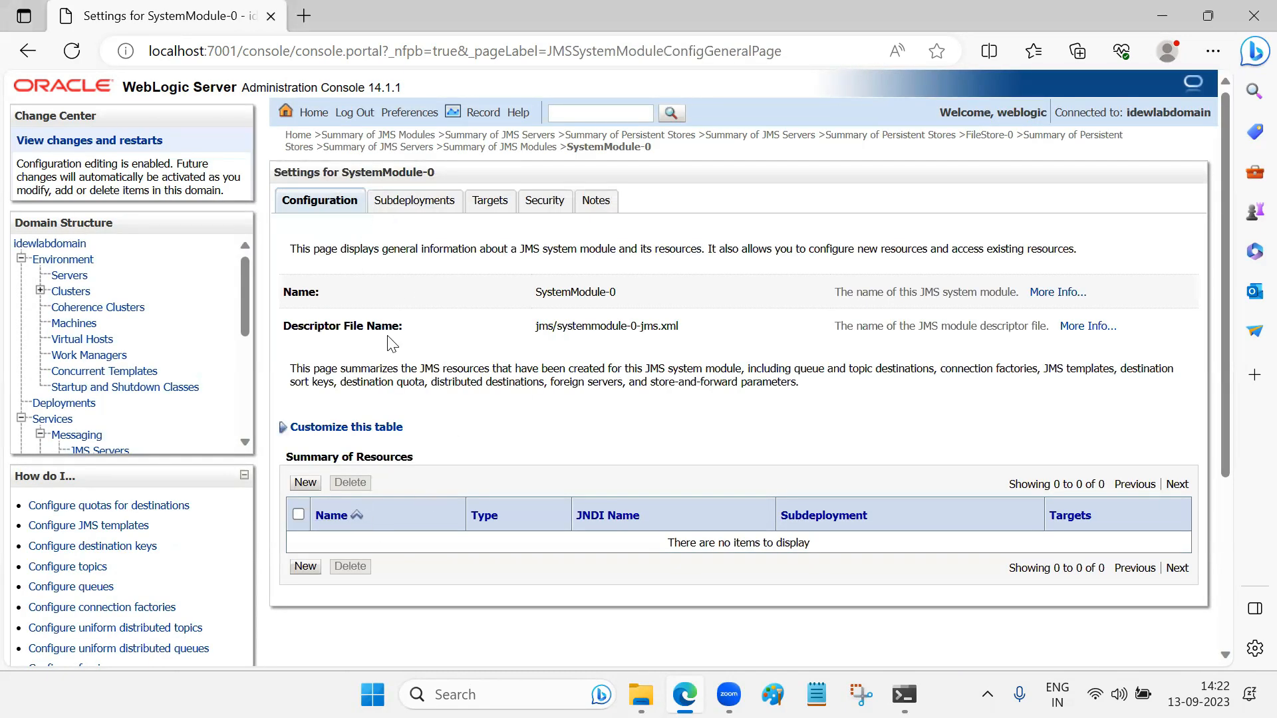
Step: Start a new resource in SystemModule-0, choose Connection Factory as its type and continue to its properties
{"action": "left_click", "coordinate": [305, 565]}
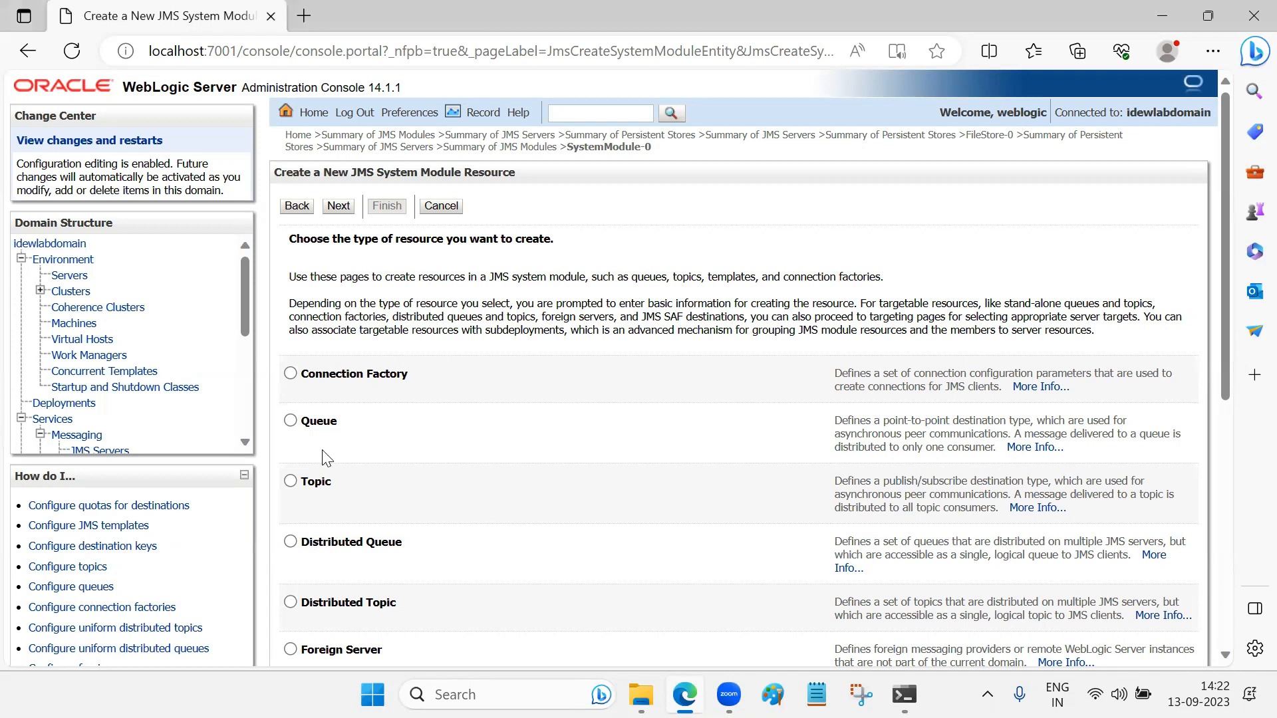
{"action": "left_click", "coordinate": [299, 375]}
{"action": "left_click_drag", "start_coordinate": [303, 377], "coordinate": [416, 378]}
{"action": "left_click", "coordinate": [338, 206]}
{"action": "scroll", "coordinate": [564, 338], "scroll_direction": "down", "scroll_amount": 1}
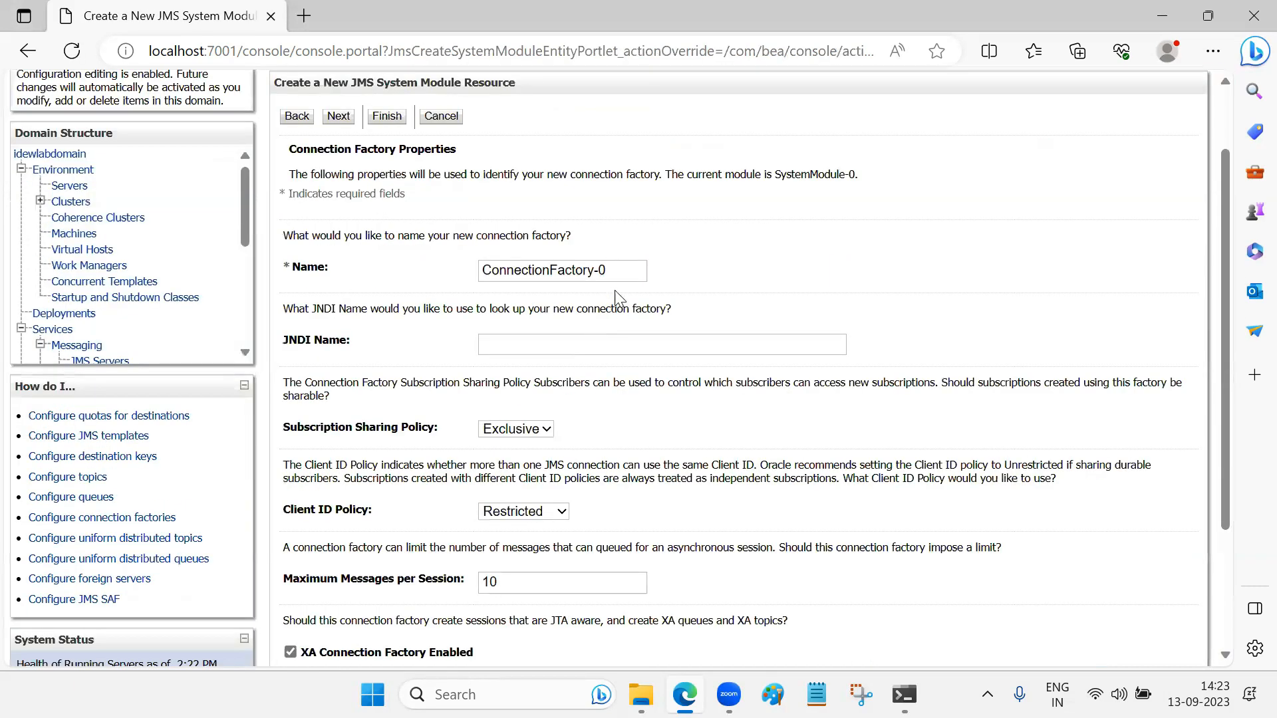
Step: Keep the connection factory name ConnectionFactory-0 and set its JNDI name to CFJNDI_1
{"action": "triple_click", "coordinate": [547, 270]}
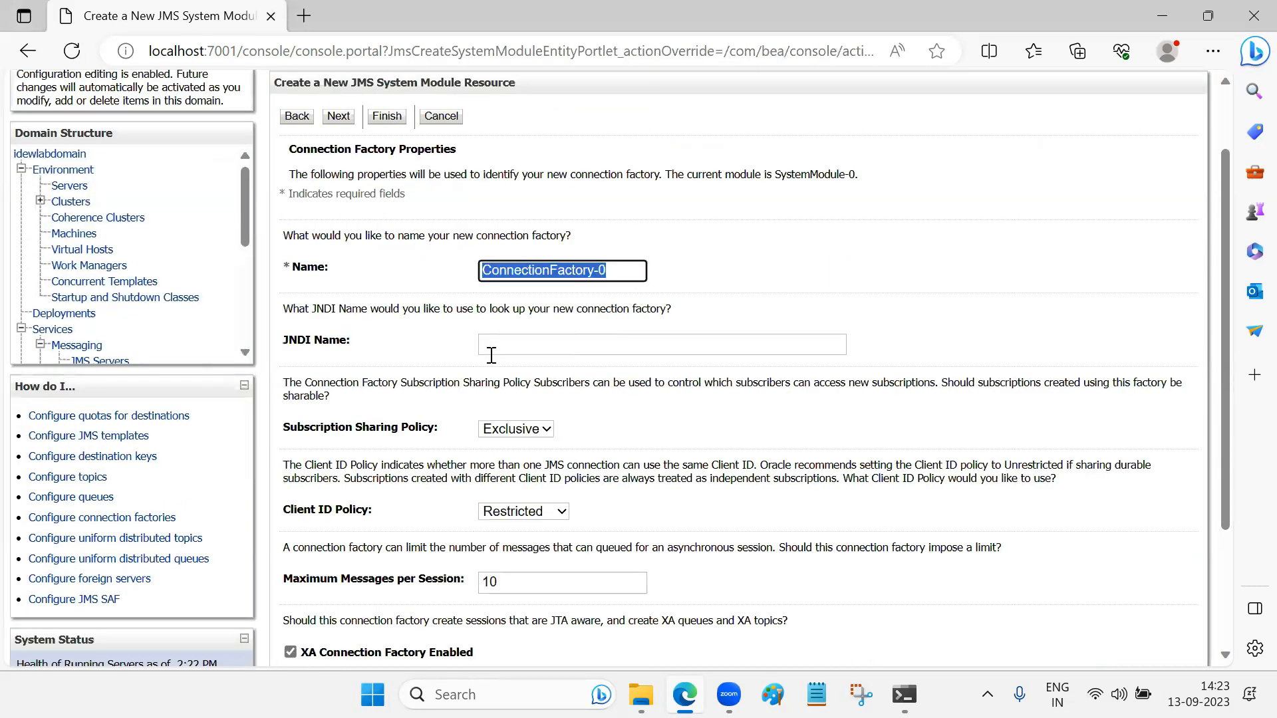
{"action": "left_click", "coordinate": [525, 344]}
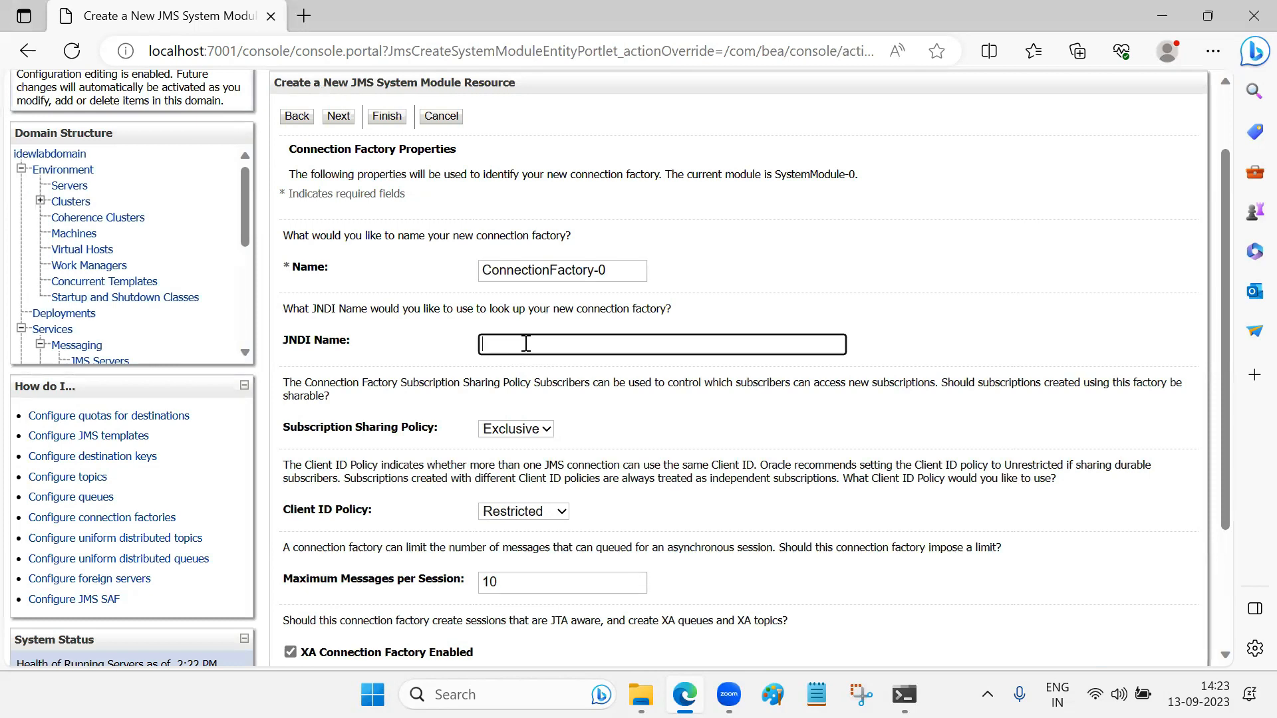
{"action": "type", "text": "CFJNDI_1"}
{"action": "left_click", "coordinate": [964, 345]}
{"action": "left_click_drag", "start_coordinate": [558, 342], "coordinate": [428, 344]}
{"action": "left_click", "coordinate": [947, 323]}
{"action": "left_click", "coordinate": [575, 344]}
{"action": "left_click", "coordinate": [923, 313]}
{"action": "left_click_drag", "start_coordinate": [565, 341], "coordinate": [428, 341]}
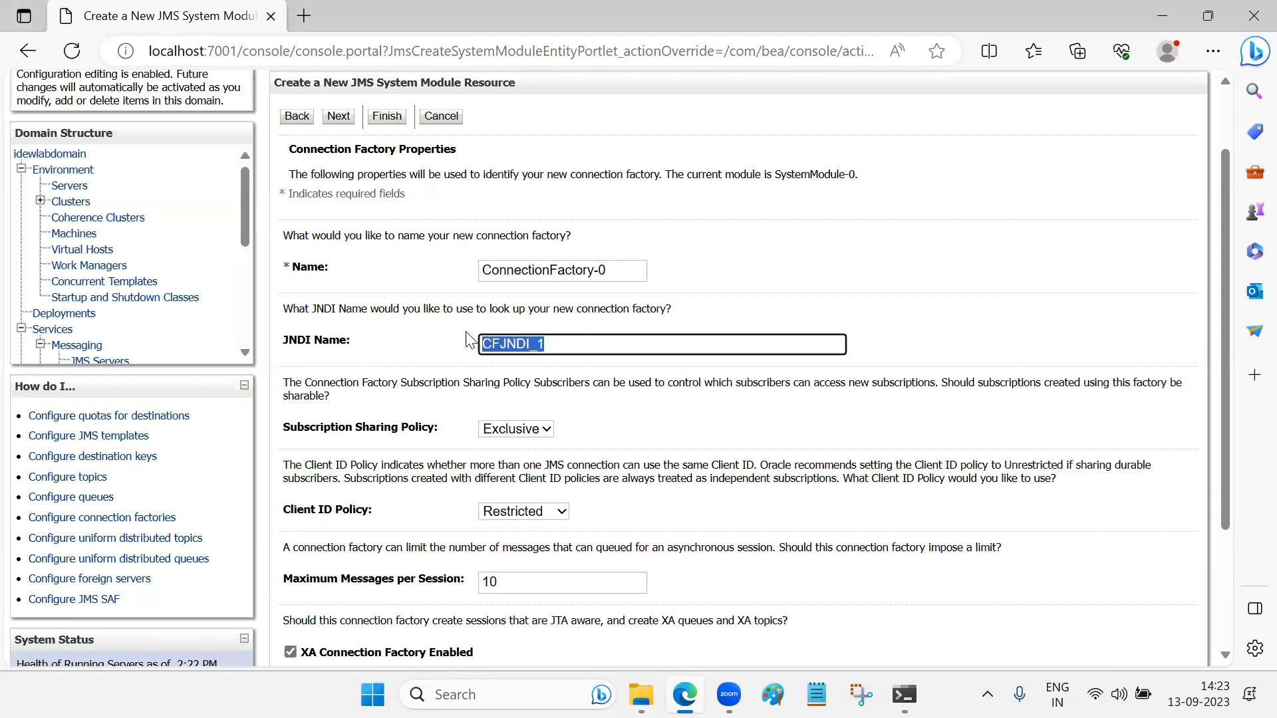
{"action": "left_click", "coordinate": [903, 331]}
{"action": "left_click_drag", "start_coordinate": [563, 344], "coordinate": [388, 351]}
{"action": "left_click", "coordinate": [968, 354]}
{"action": "left_click_drag", "start_coordinate": [608, 346], "coordinate": [425, 353]}
{"action": "left_click", "coordinate": [910, 338]}
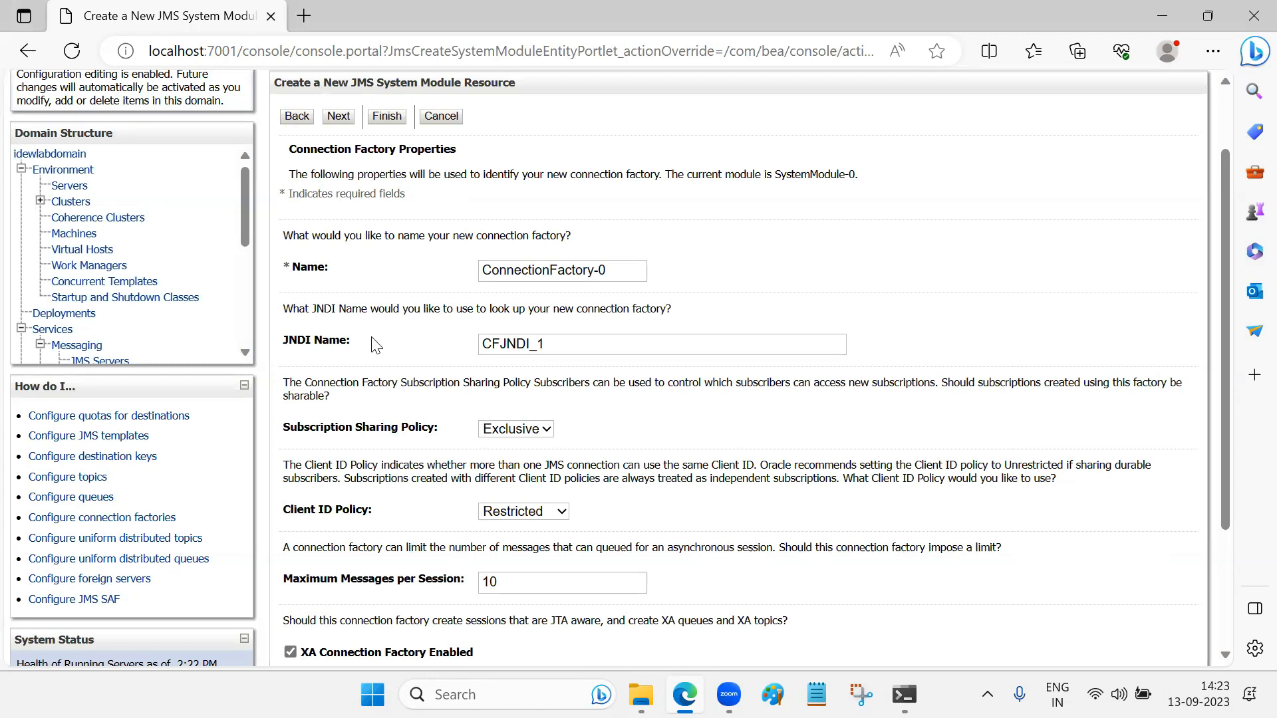
{"action": "left_click_drag", "start_coordinate": [565, 346], "coordinate": [429, 349]}
{"action": "left_click", "coordinate": [934, 330]}
{"action": "left_click_drag", "start_coordinate": [633, 353], "coordinate": [433, 363]}
{"action": "left_click", "coordinate": [660, 437]}
Step: Keep the remaining connection factory properties, accept the default target MS1 and finish creating the factory
{"action": "scroll", "coordinate": [645, 452], "scroll_direction": "down", "scroll_amount": 3}
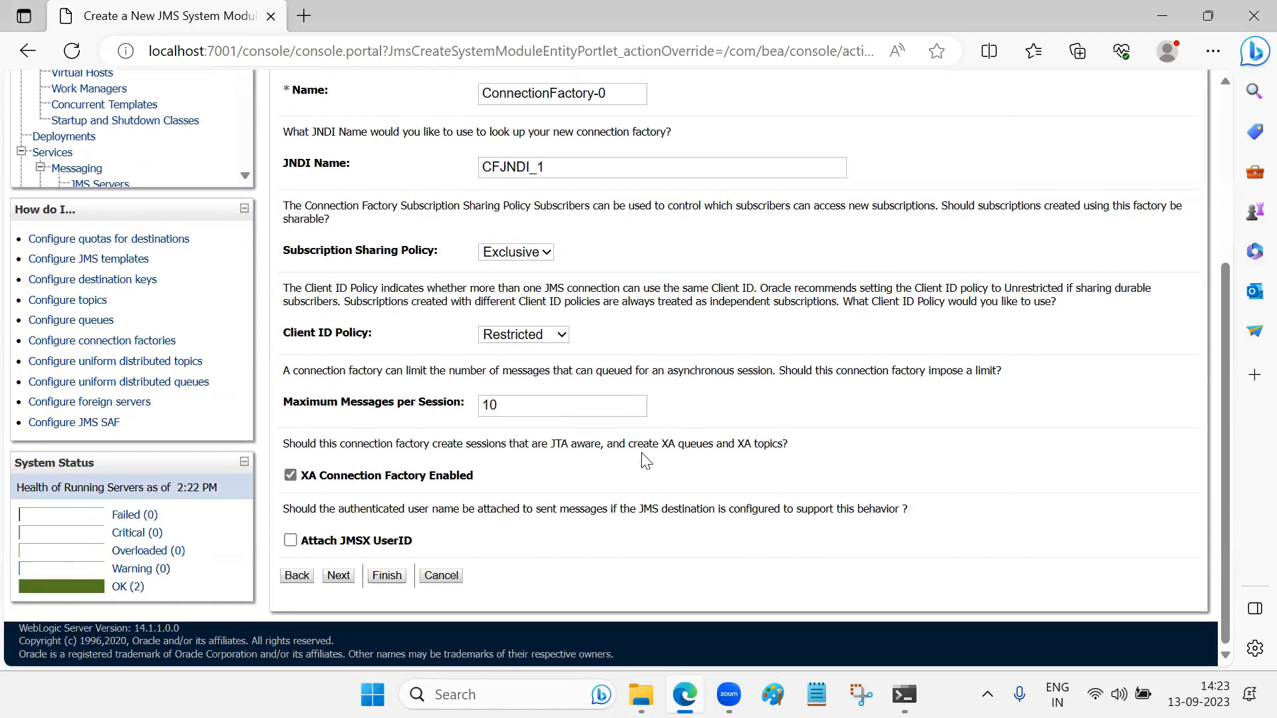
{"action": "left_click", "coordinate": [338, 576]}
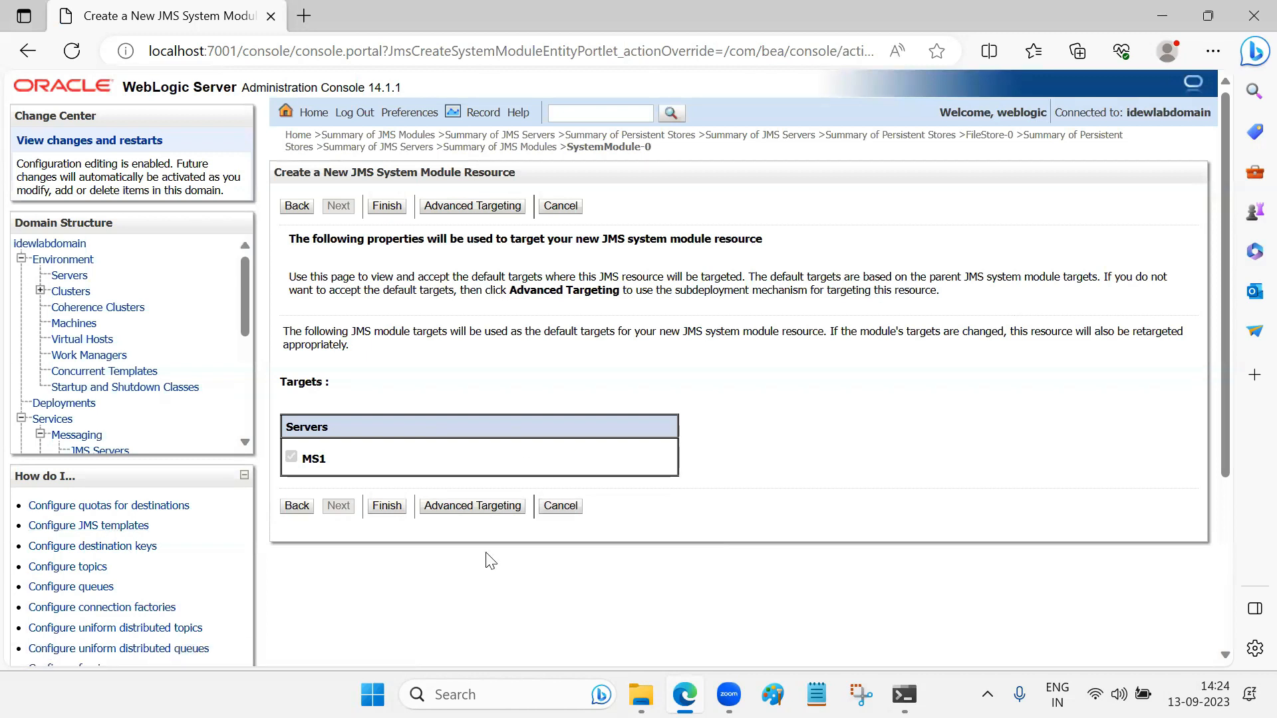
{"action": "left_click", "coordinate": [388, 507]}
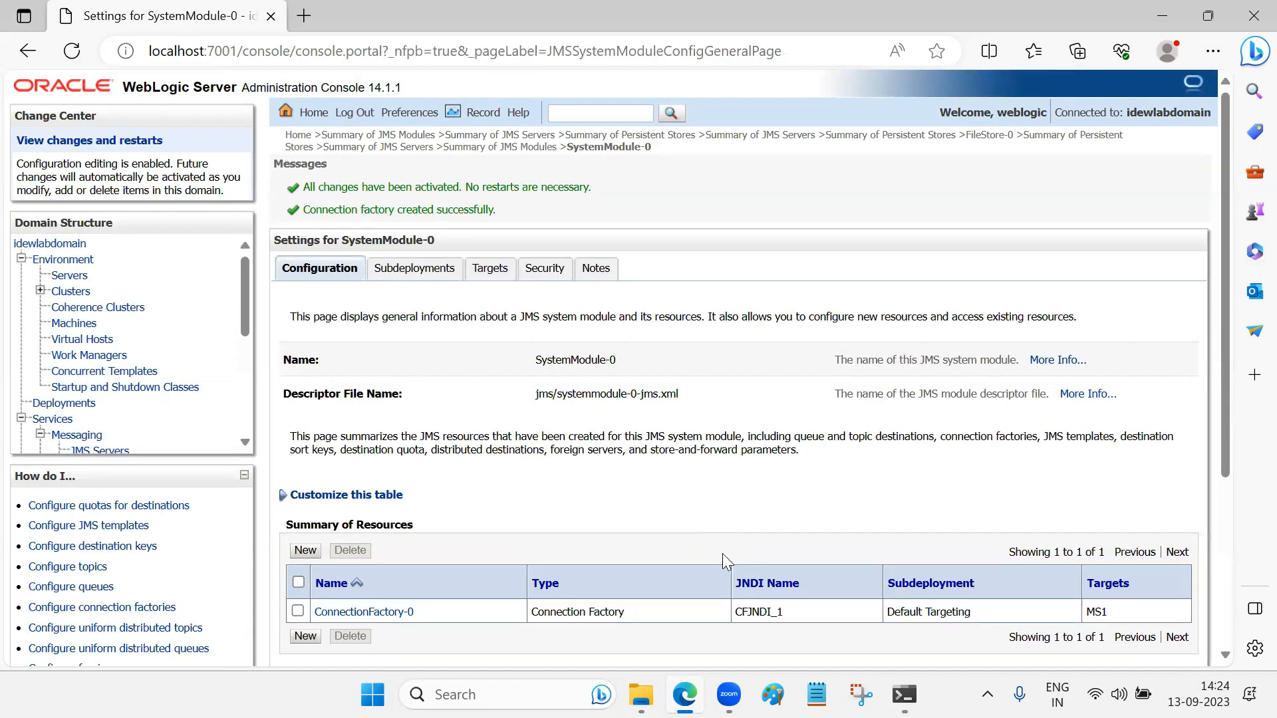
Step: Check the new connection factory's target and JNDI name in the Summary of Resources table
{"action": "scroll", "coordinate": [725, 561], "scroll_direction": "down", "scroll_amount": 3}
{"action": "left_click_drag", "start_coordinate": [1130, 435], "coordinate": [1090, 439]}
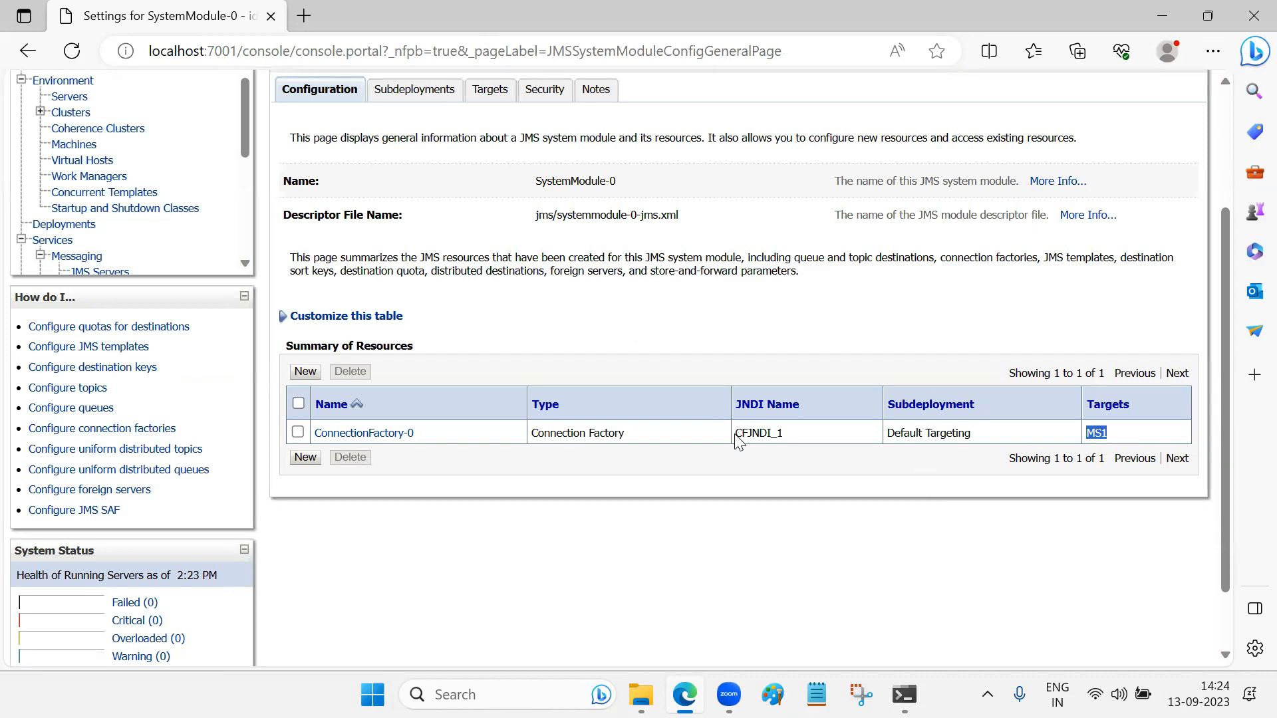
{"action": "left_click_drag", "start_coordinate": [735, 434], "coordinate": [793, 436]}
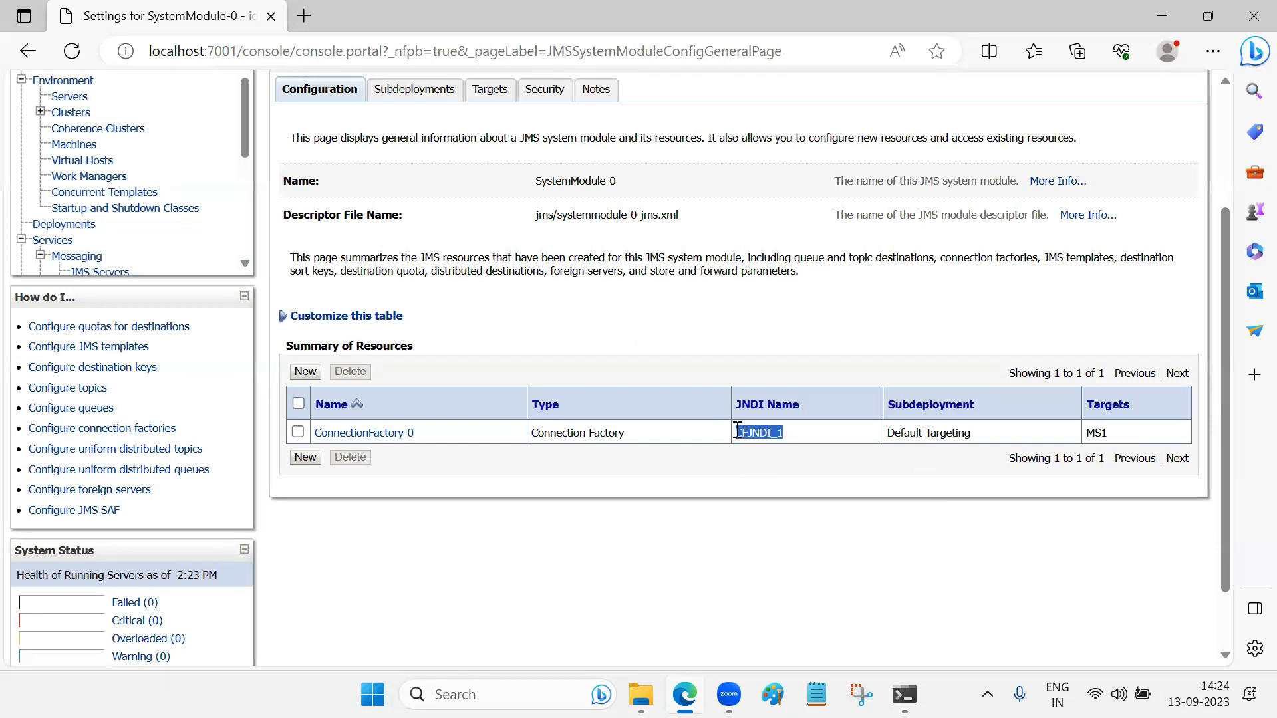
{"action": "left_click_drag", "start_coordinate": [780, 453], "coordinate": [734, 439]}
{"action": "scroll", "coordinate": [672, 491], "scroll_direction": "up", "scroll_amount": 2}
{"action": "left_click", "coordinate": [756, 546]}
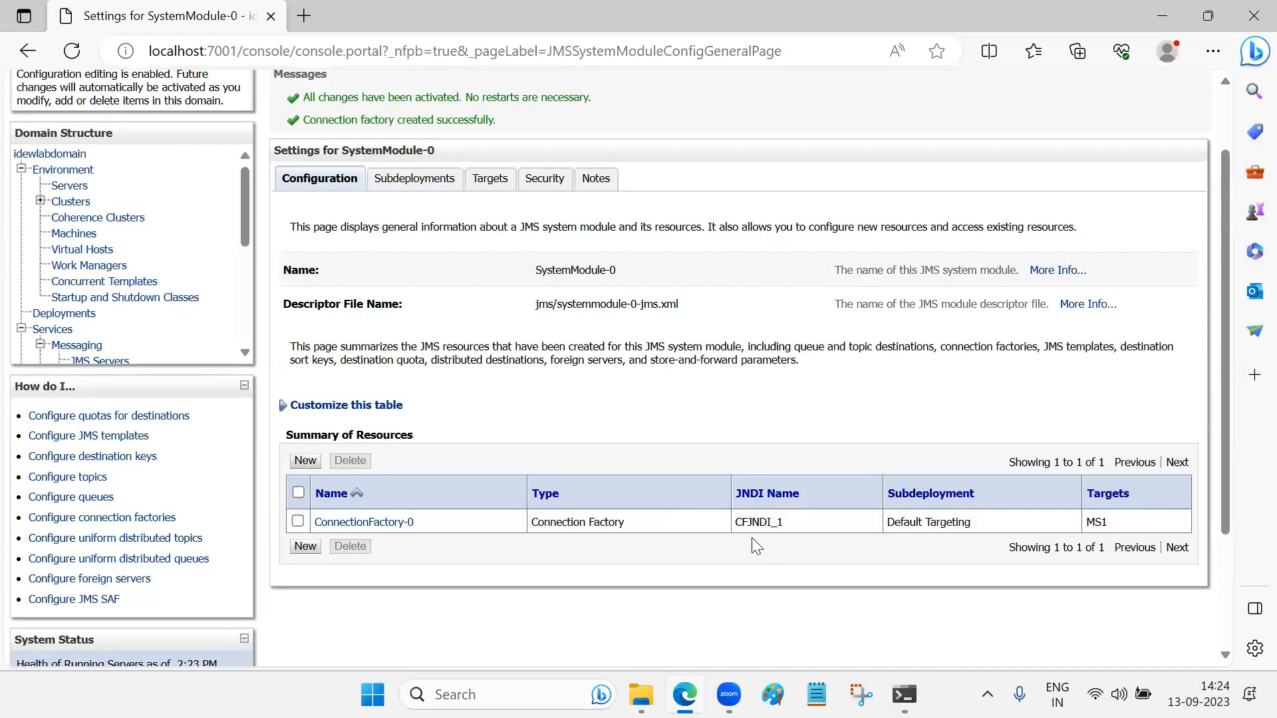
{"action": "left_click_drag", "start_coordinate": [734, 521], "coordinate": [801, 530]}
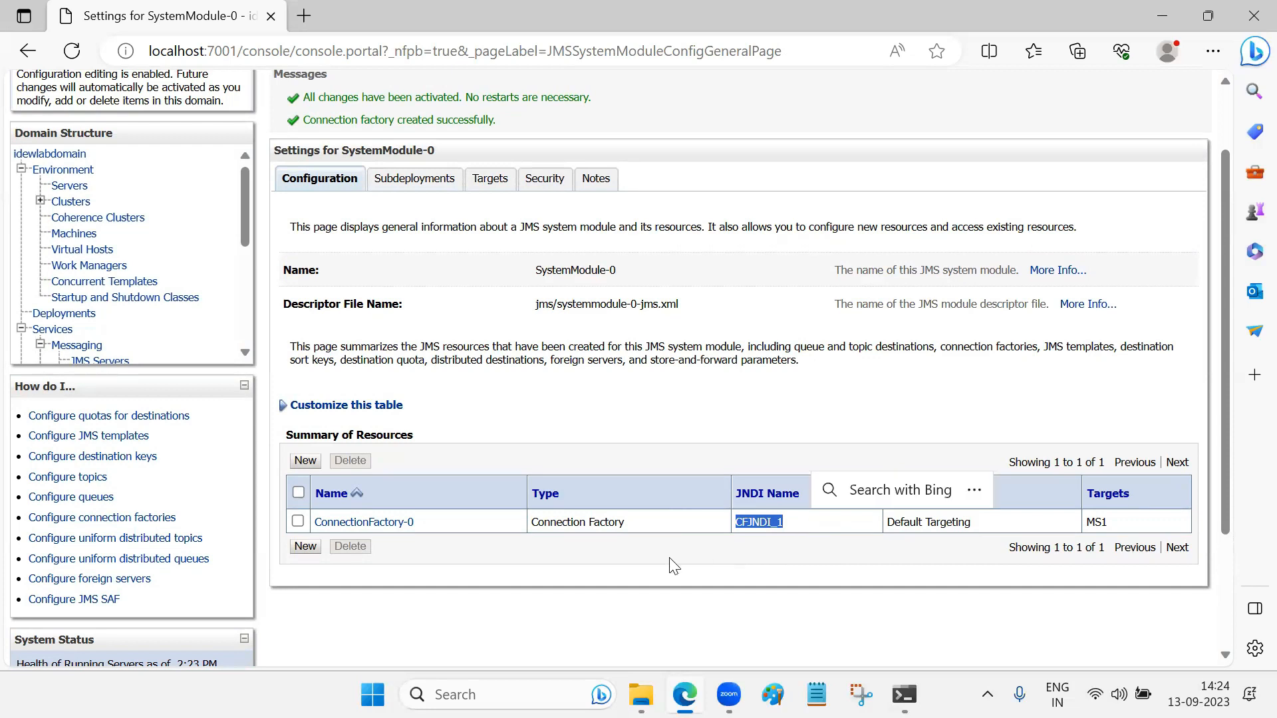
{"action": "left_click", "coordinate": [673, 566]}
{"action": "mouse_move", "coordinate": [734, 521]}
{"action": "left_mouse_down"}
{"action": "mouse_move", "coordinate": [789, 530]}
{"action": "mouse_move", "coordinate": [735, 523]}
{"action": "left_mouse_up"}
{"action": "left_click", "coordinate": [789, 530]}
{"action": "left_click", "coordinate": [738, 526]}
{"action": "left_click", "coordinate": [732, 584]}
{"action": "scroll", "coordinate": [602, 516], "scroll_direction": "down", "scroll_amount": 1}
{"action": "scroll", "coordinate": [602, 522], "scroll_direction": "up", "scroll_amount": 3}
{"action": "scroll", "coordinate": [602, 525], "scroll_direction": "down", "scroll_amount": 2}
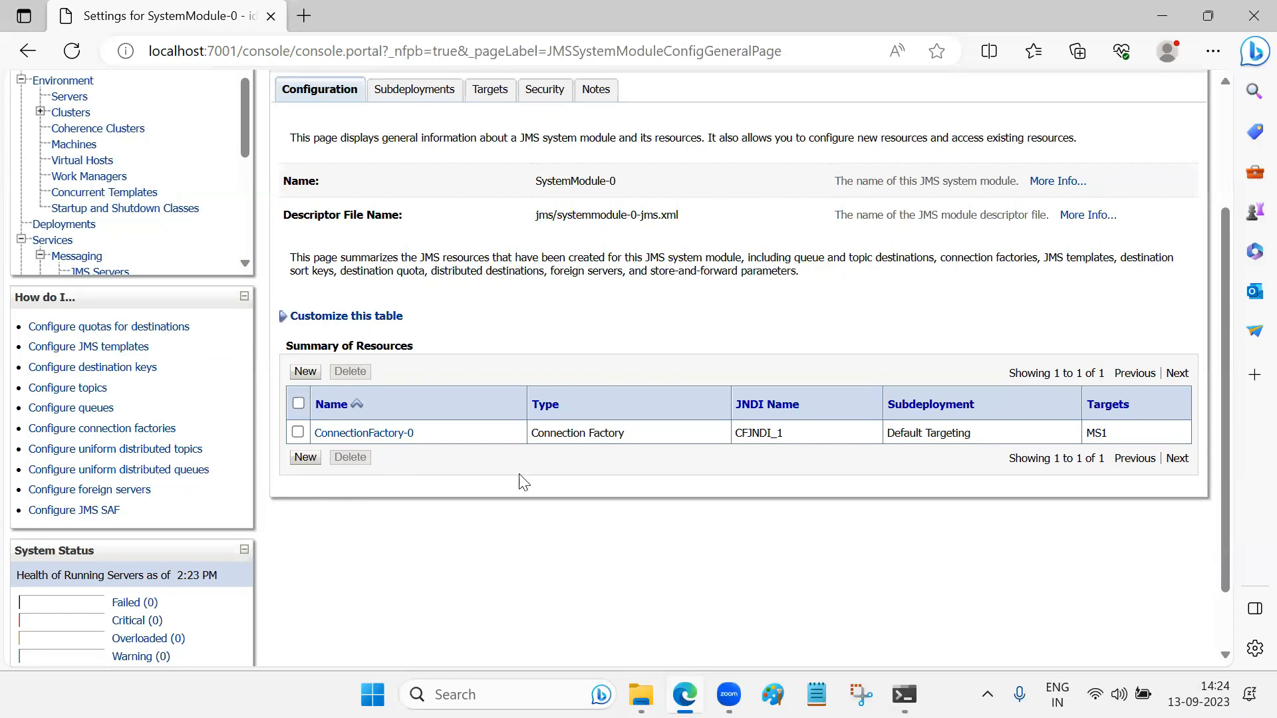
Step: Start another new resource in SystemModule-0, choose Queue as its type and continue to its destination properties
{"action": "scroll", "coordinate": [532, 512], "scroll_direction": "up", "scroll_amount": 1}
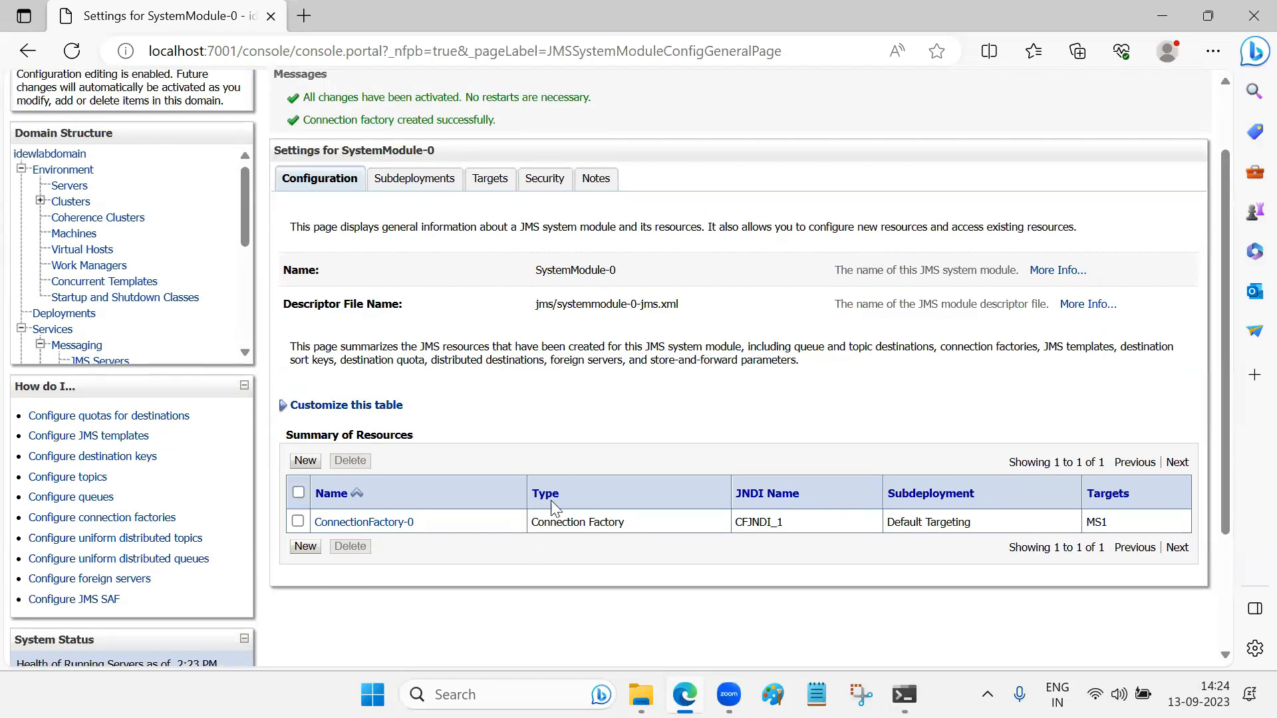
{"action": "left_click", "coordinate": [306, 546]}
{"action": "left_click", "coordinate": [290, 421]}
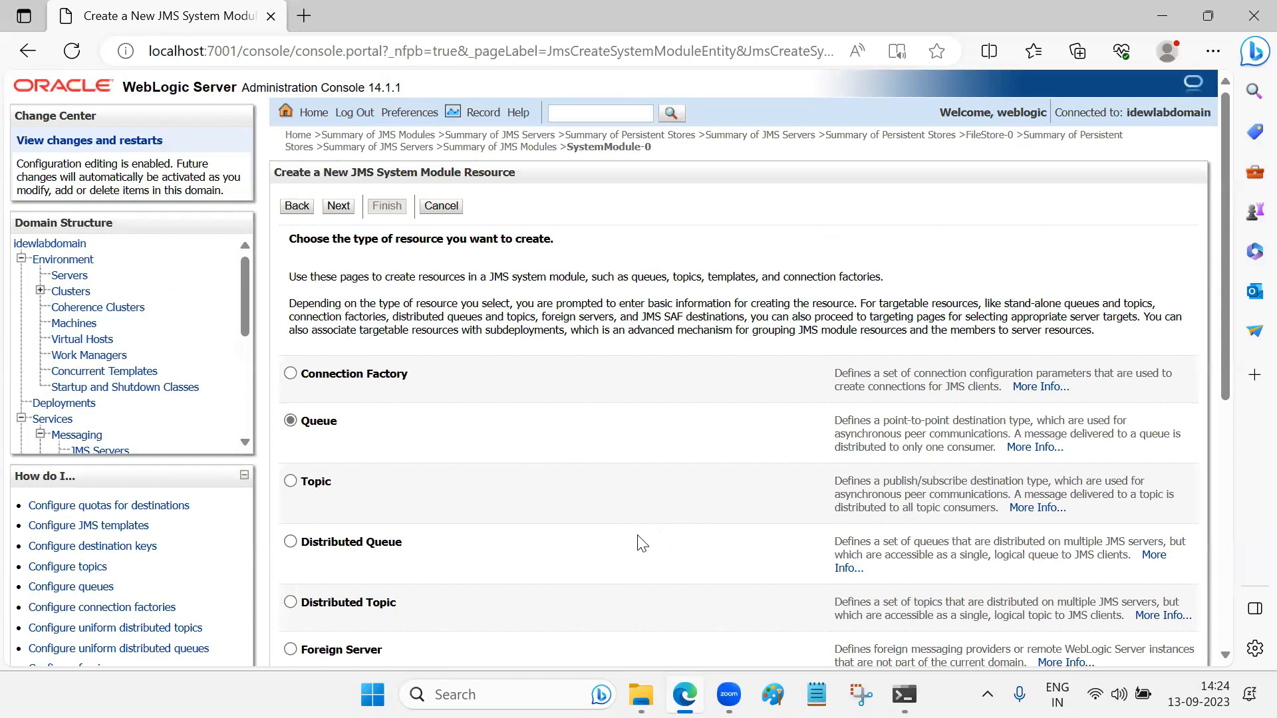
{"action": "scroll", "coordinate": [639, 545], "scroll_direction": "down", "scroll_amount": 3}
{"action": "scroll", "coordinate": [638, 545], "scroll_direction": "up", "scroll_amount": 4}
{"action": "left_click", "coordinate": [338, 206]}
Step: Keep the queue name Queue-0 and set its JNDI name to QueueJNDI_1
{"action": "left_click", "coordinate": [522, 357]}
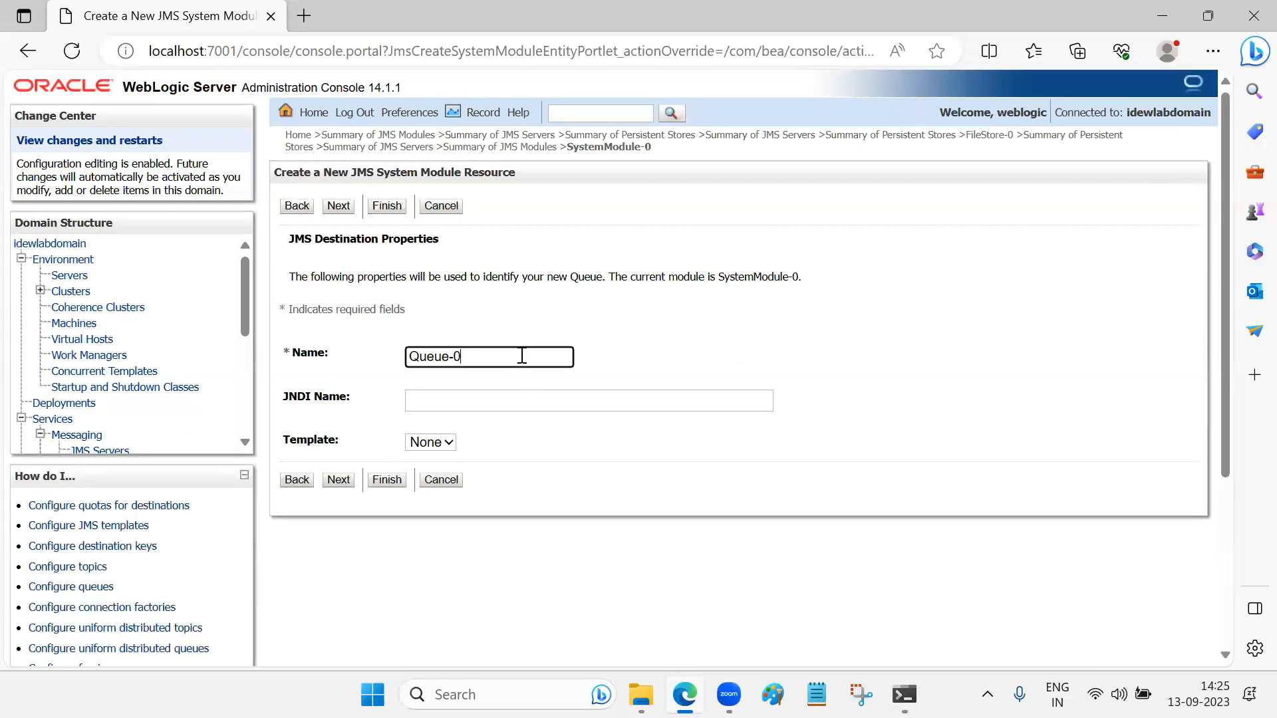
{"action": "left_click", "coordinate": [550, 404]}
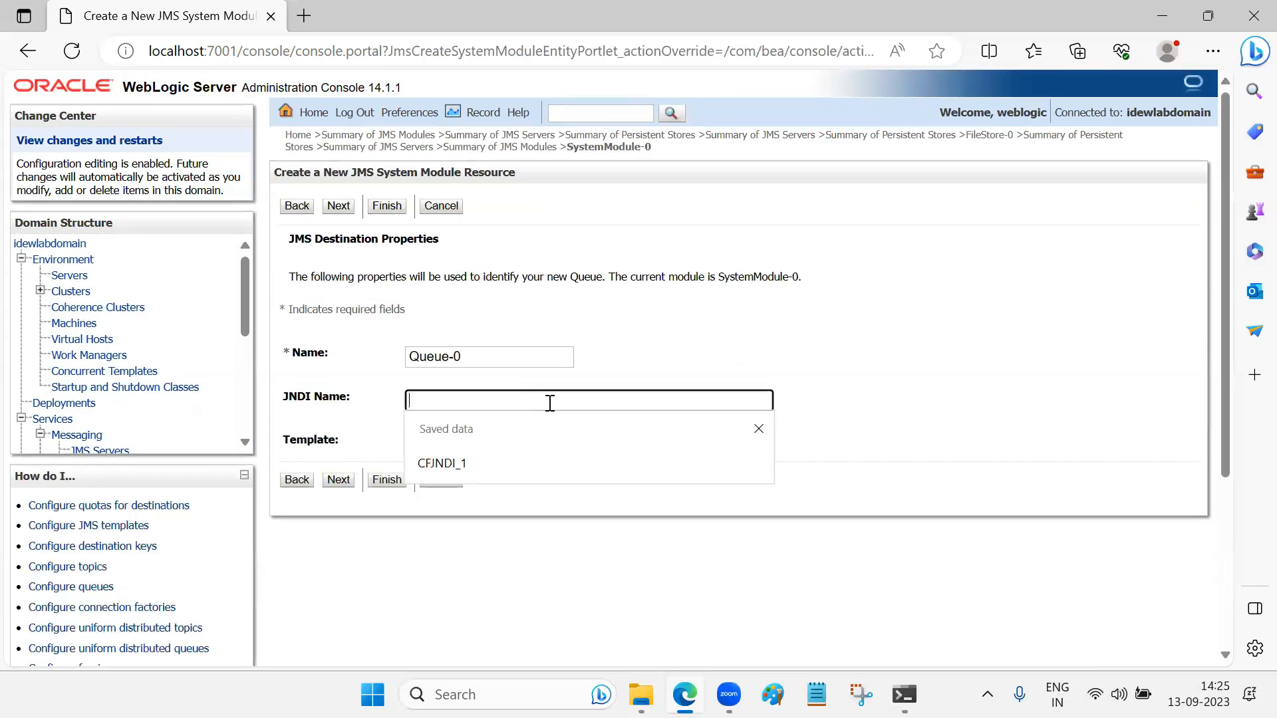
{"action": "type", "text": "Queue"}
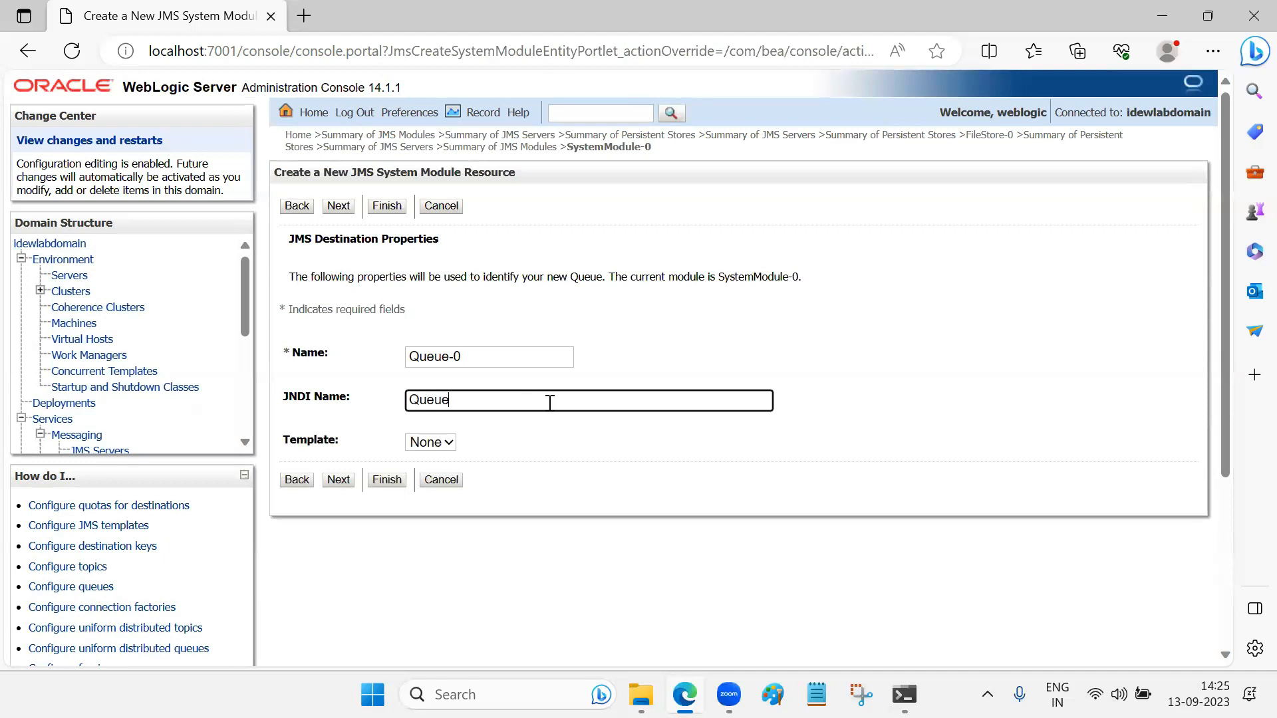
{"action": "type", "text": "JNDI_1"}
{"action": "left_click", "coordinate": [630, 456]}
{"action": "left_click_drag", "start_coordinate": [549, 406], "coordinate": [390, 412]}
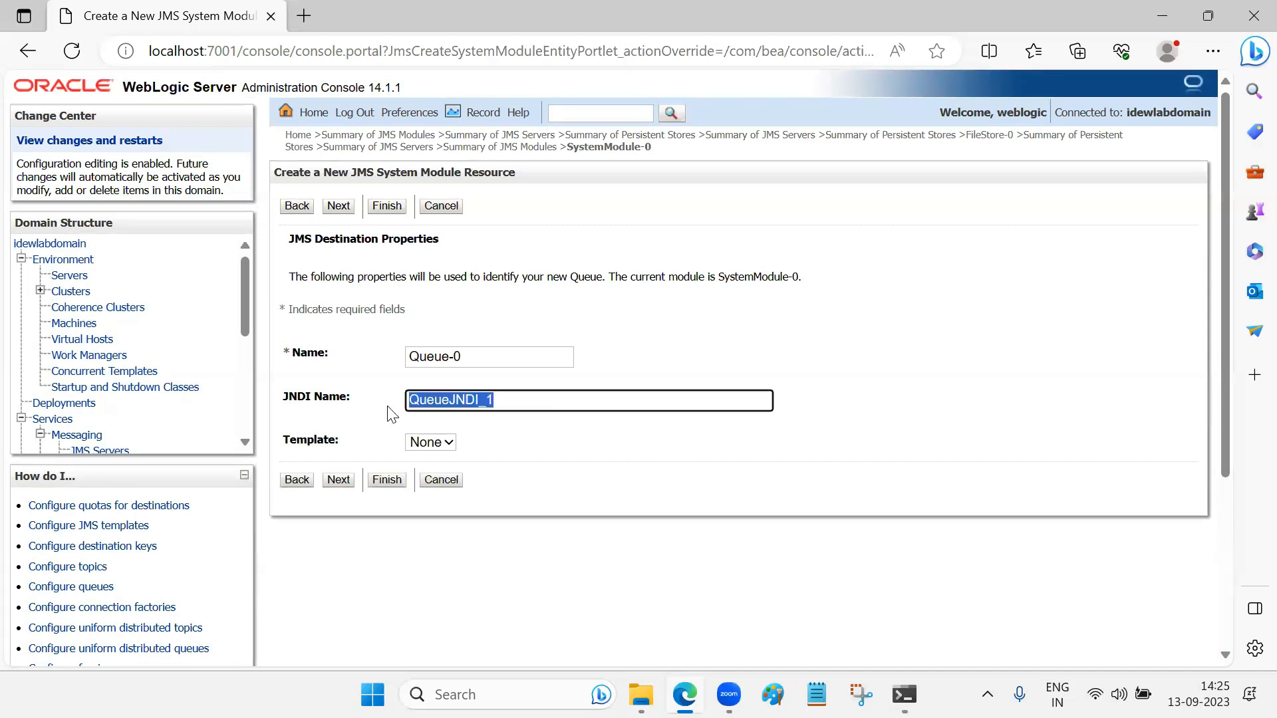
{"action": "left_click", "coordinate": [657, 477]}
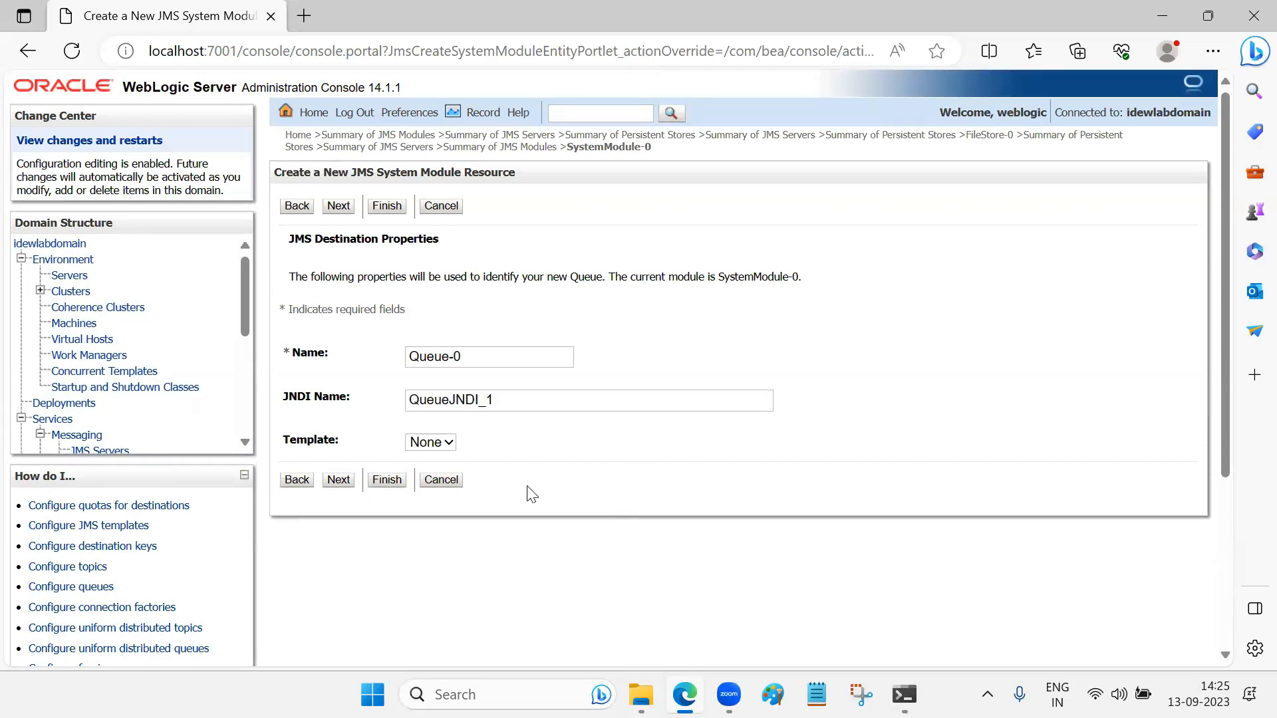
Step: Continue to the targeting page of the new queue and create a new subdeployment named SD1
{"action": "left_click", "coordinate": [339, 480]}
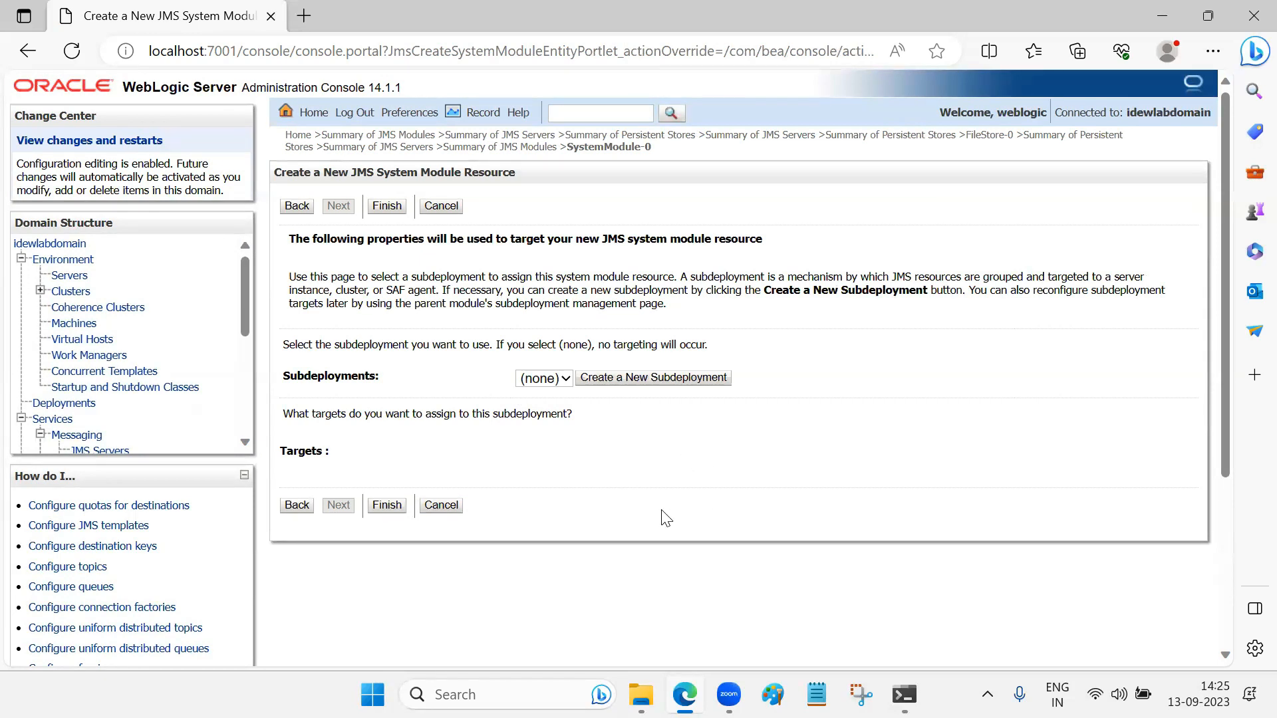
{"action": "left_click", "coordinate": [677, 378]}
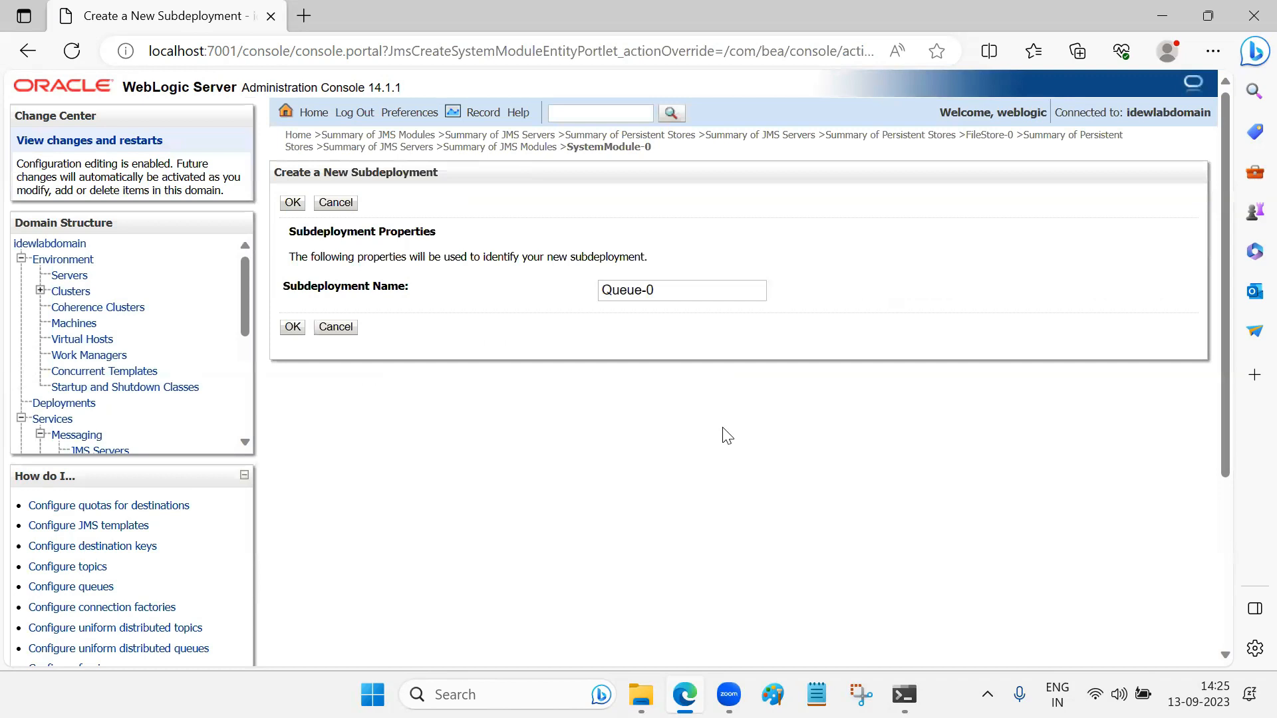
{"action": "left_click_drag", "start_coordinate": [690, 292], "coordinate": [496, 274]}
{"action": "type", "text": "SD1"}
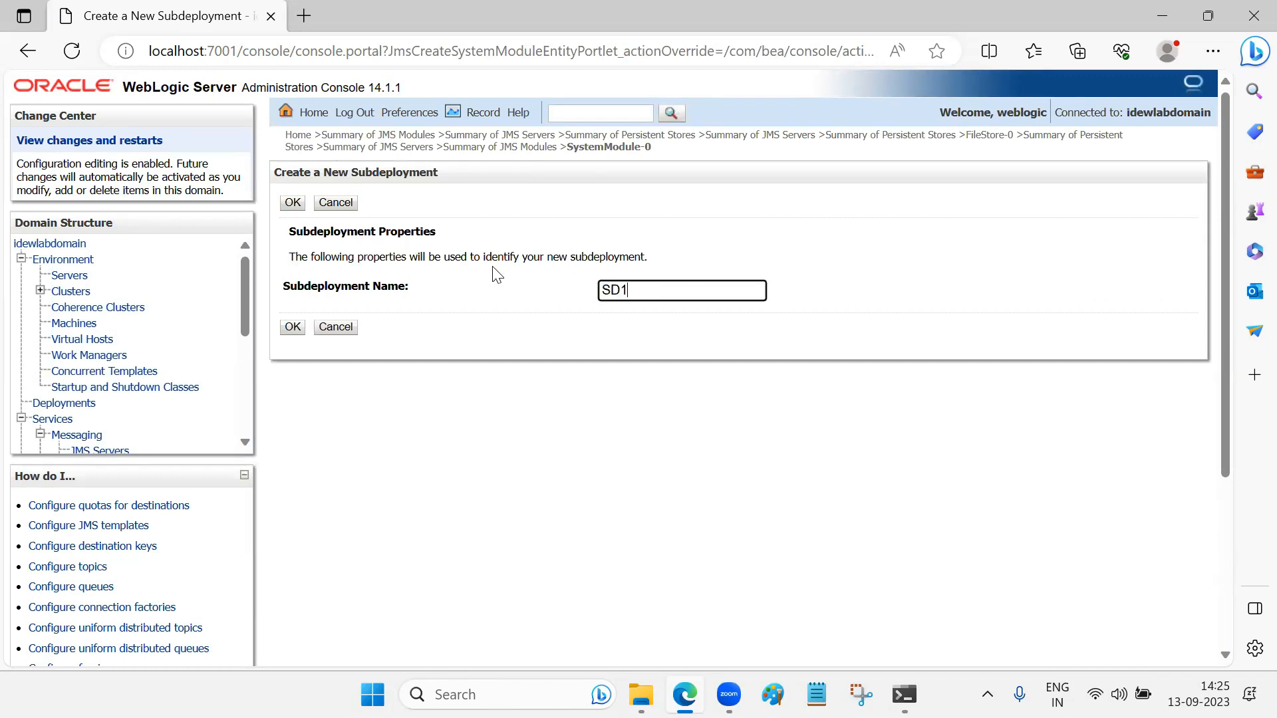
{"action": "left_click", "coordinate": [294, 328]}
Step: Keep subdeployment SD1 selected, target it to JMSServer-0 and finish creating the queue
{"action": "left_click", "coordinate": [549, 389]}
{"action": "left_click", "coordinate": [550, 385]}
{"action": "scroll", "coordinate": [561, 445], "scroll_direction": "down", "scroll_amount": 2}
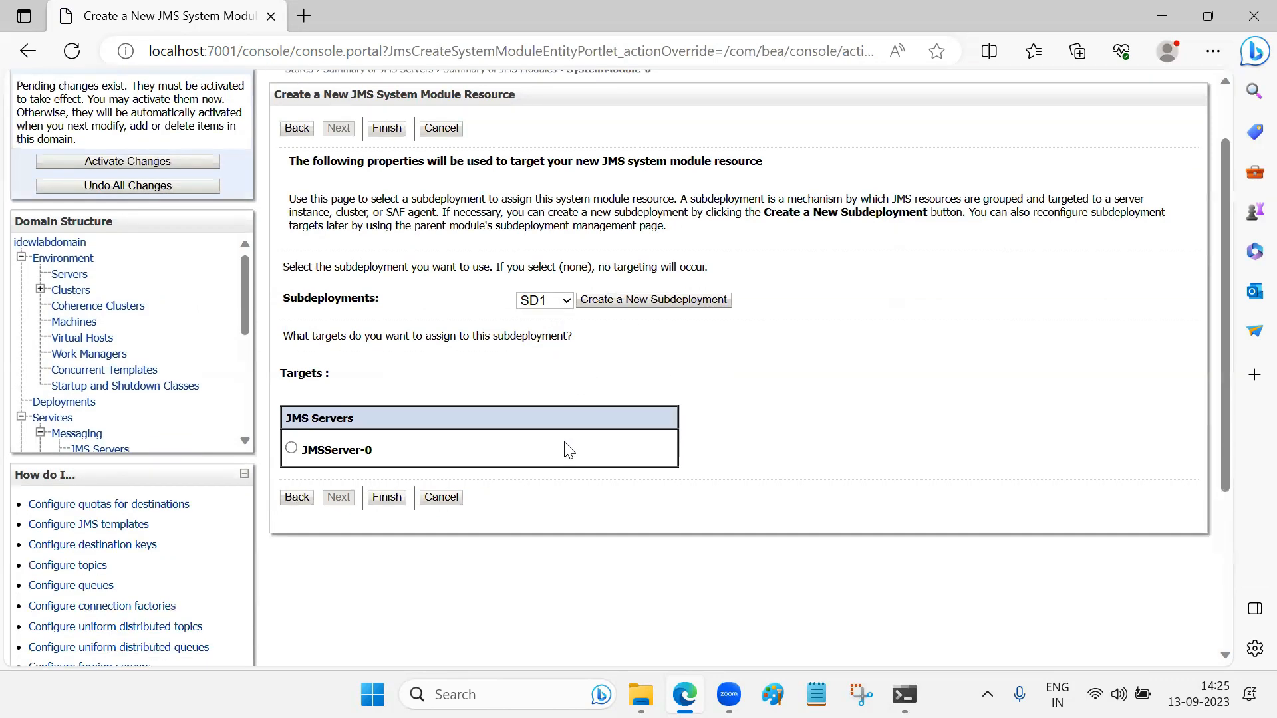
{"action": "scroll", "coordinate": [577, 495], "scroll_direction": "up", "scroll_amount": 2}
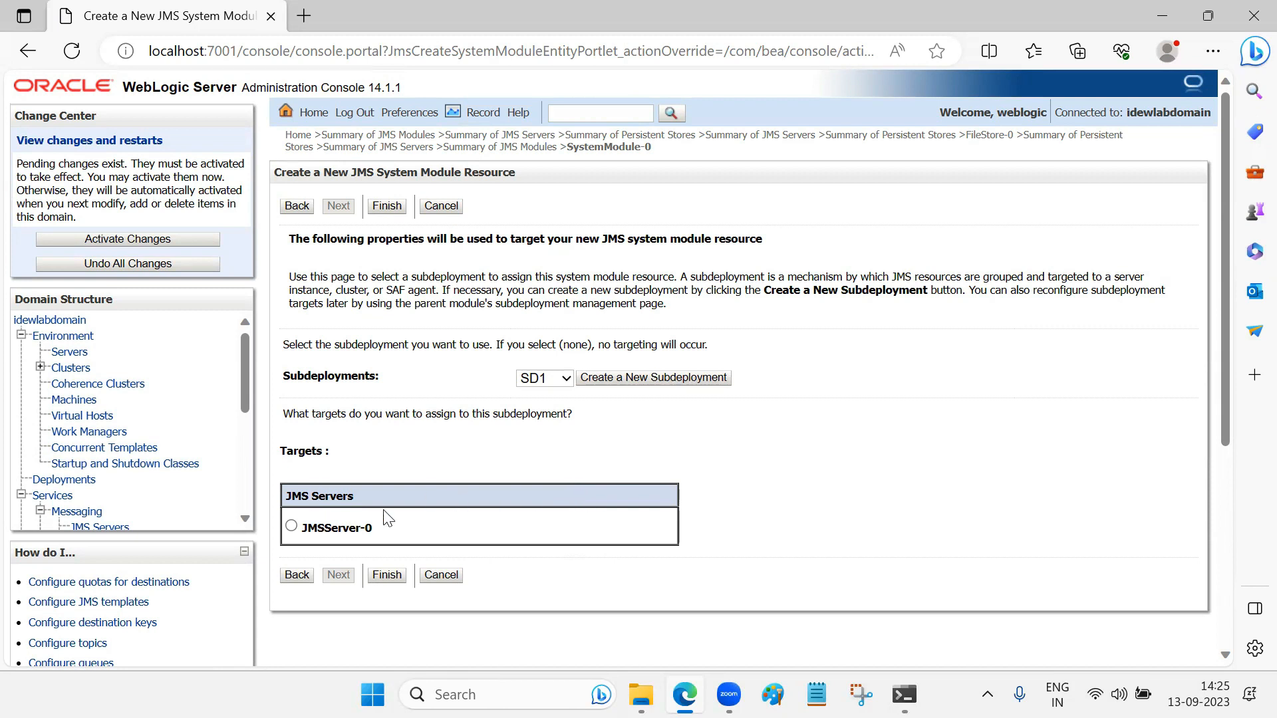
{"action": "left_click", "coordinate": [292, 526]}
{"action": "scroll", "coordinate": [502, 525], "scroll_direction": "down", "scroll_amount": 2}
{"action": "scroll", "coordinate": [502, 526], "scroll_direction": "up", "scroll_amount": 2}
{"action": "scroll", "coordinate": [546, 529], "scroll_direction": "down", "scroll_amount": 2}
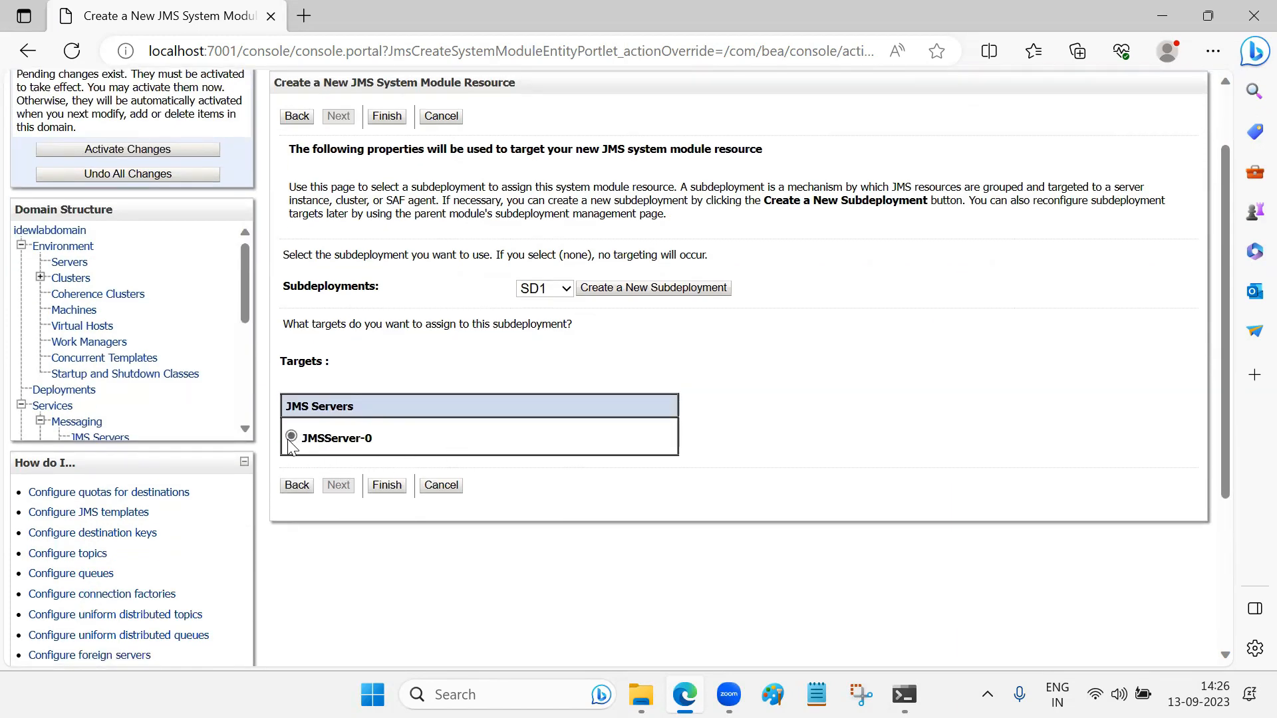
{"action": "scroll", "coordinate": [474, 547], "scroll_direction": "up", "scroll_amount": 2}
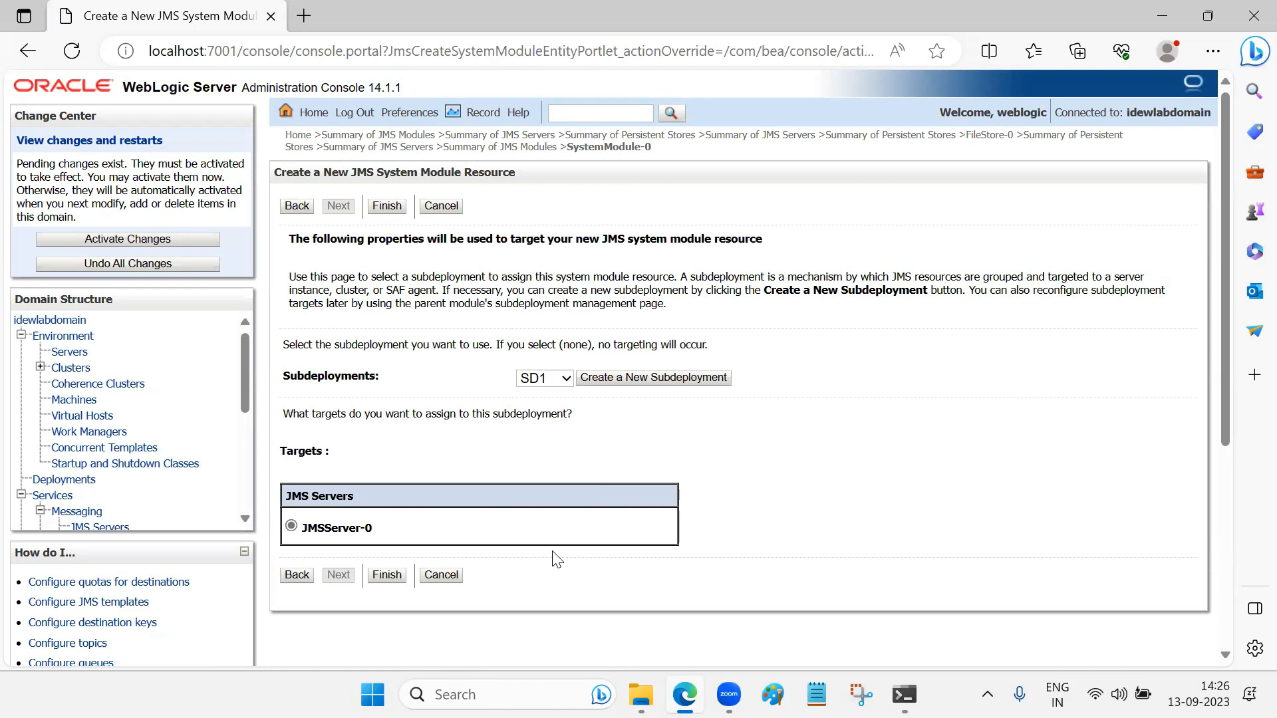
{"action": "left_click", "coordinate": [549, 380]}
{"action": "left_click", "coordinate": [550, 385]}
{"action": "triple_click", "coordinate": [408, 532]}
{"action": "left_click", "coordinate": [795, 521]}
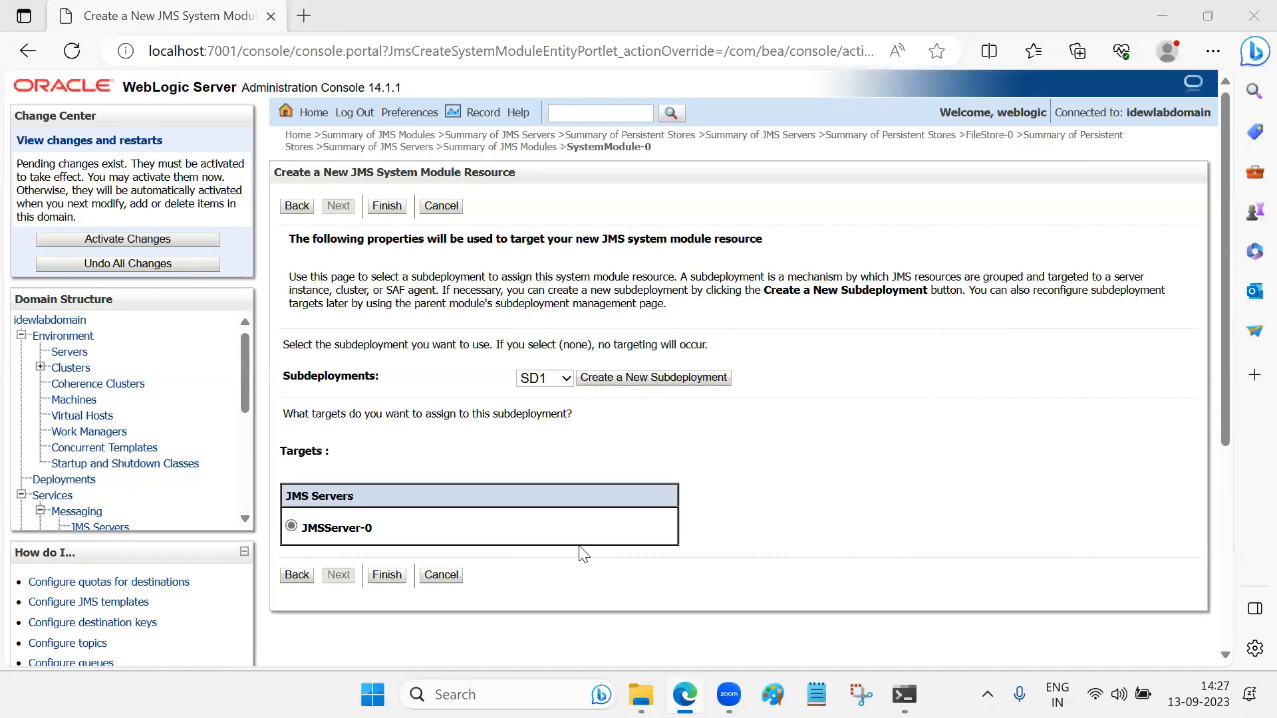
{"action": "left_click", "coordinate": [387, 576]}
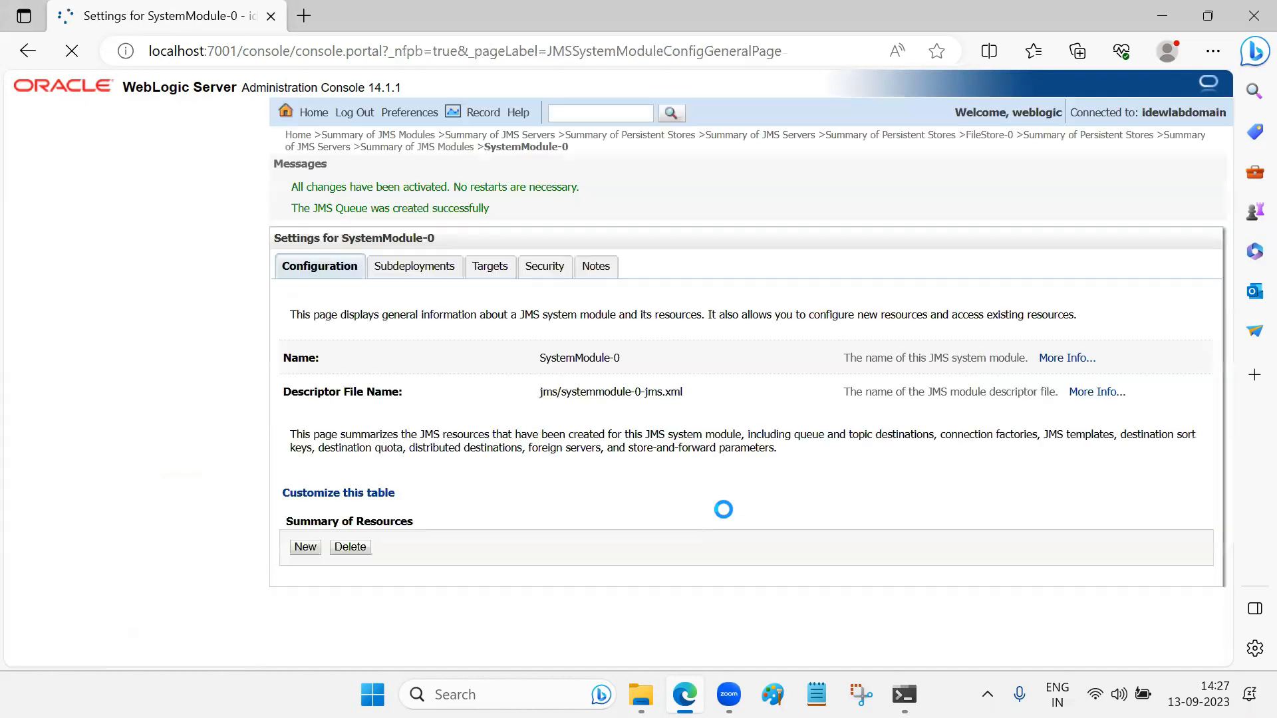
Step: Check the new queue's JNDI name, subdeployment and target in the Summary of Resources table
{"action": "scroll", "coordinate": [723, 510], "scroll_direction": "down", "scroll_amount": 2}
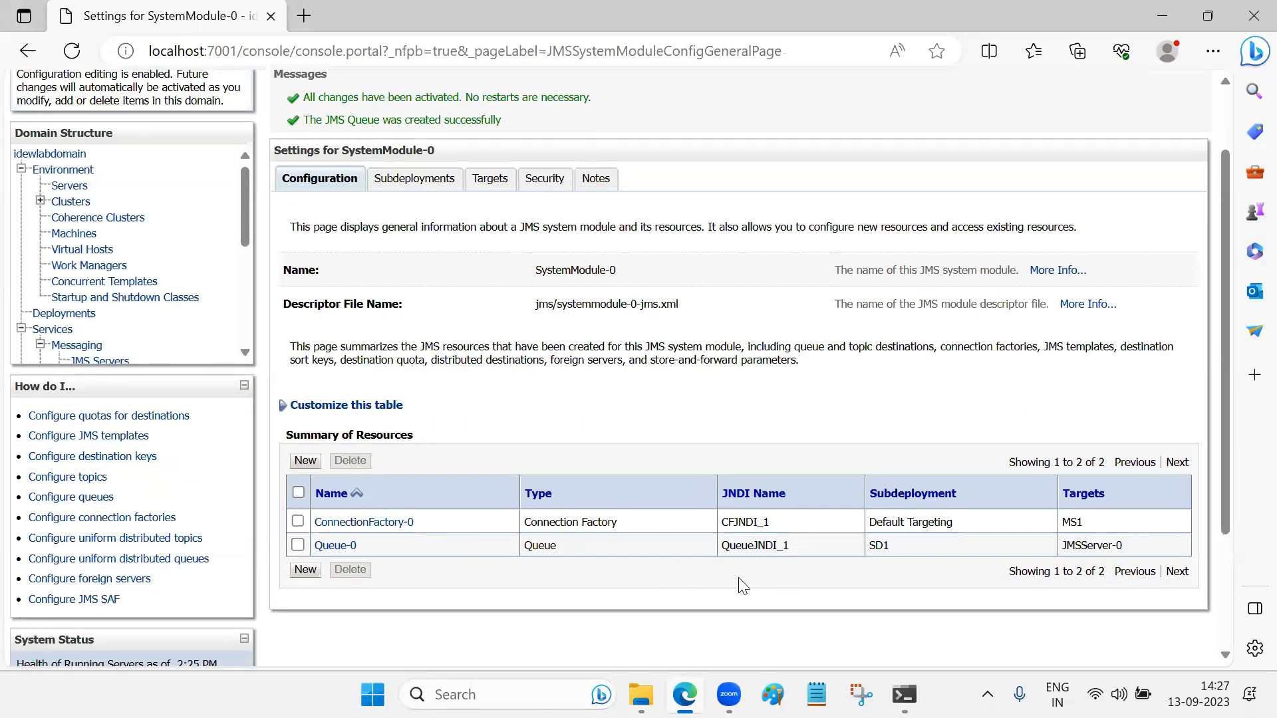
{"action": "scroll", "coordinate": [709, 587], "scroll_direction": "up", "scroll_amount": 2}
{"action": "scroll", "coordinate": [691, 545], "scroll_direction": "down", "scroll_amount": 2}
{"action": "scroll", "coordinate": [640, 541], "scroll_direction": "up", "scroll_amount": 2}
{"action": "scroll", "coordinate": [639, 541], "scroll_direction": "down", "scroll_amount": 2}
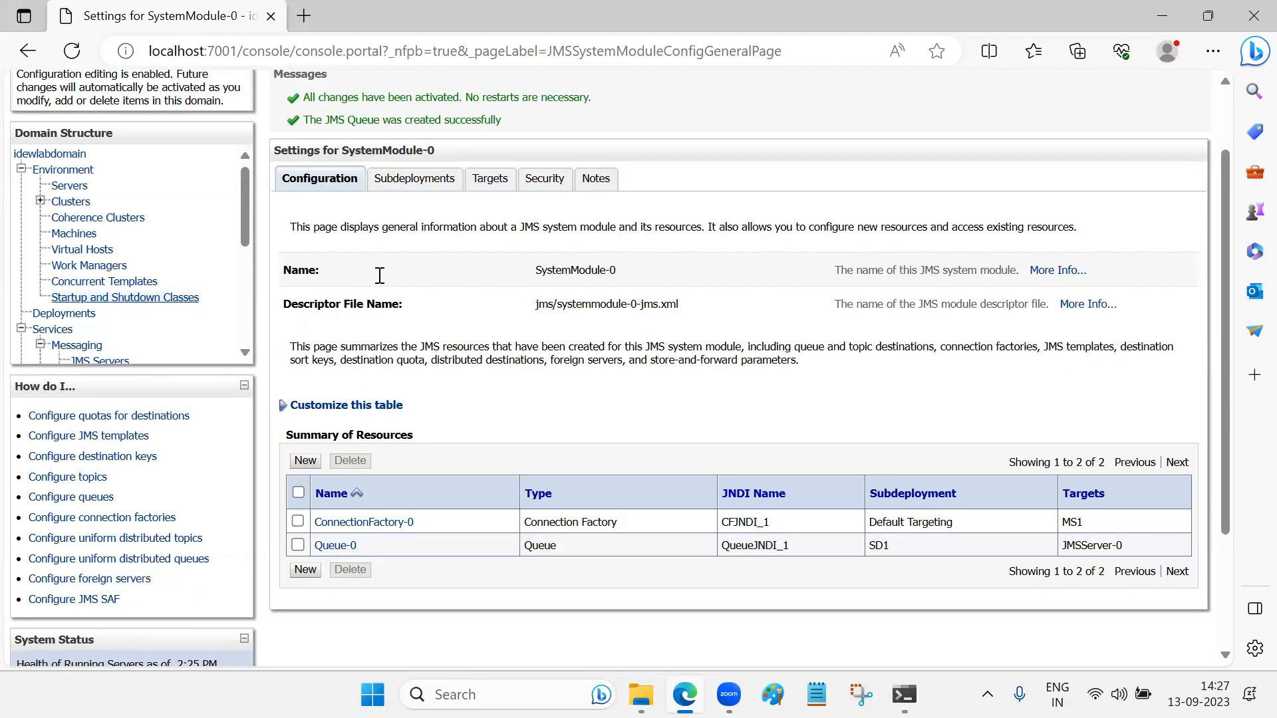
{"action": "scroll", "coordinate": [672, 505], "scroll_direction": "up", "scroll_amount": 2}
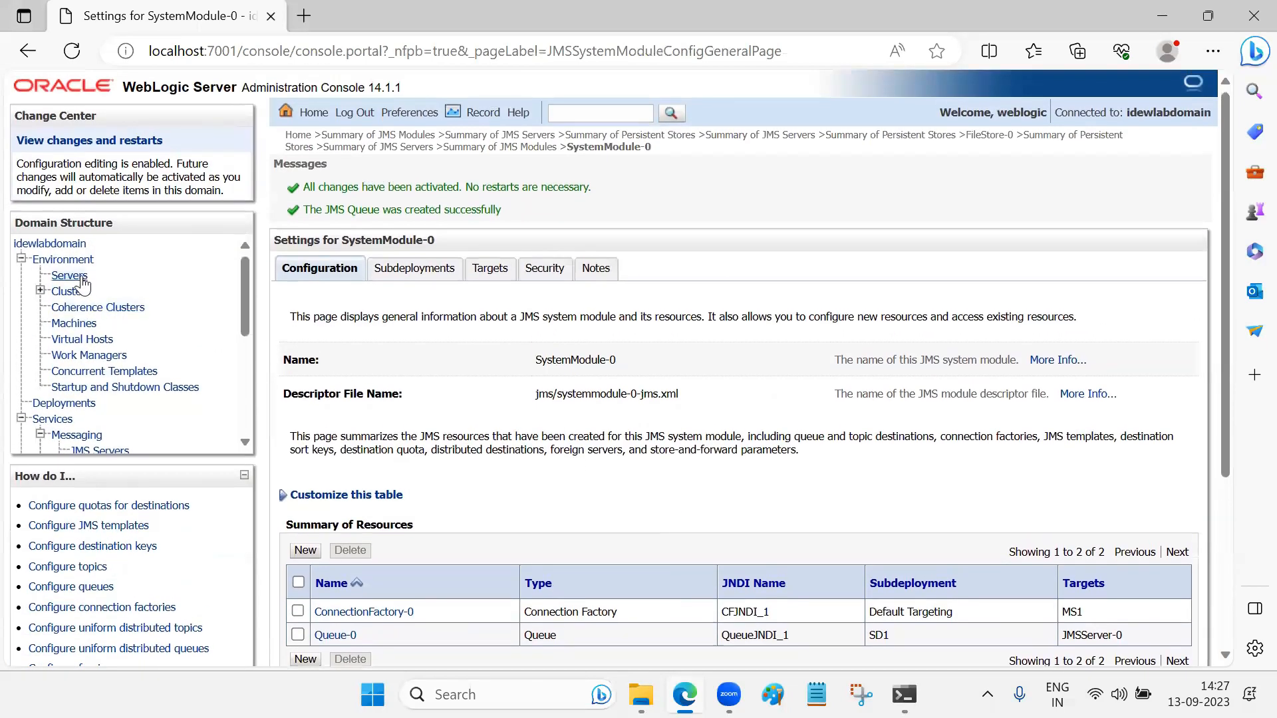
Step: Open the domain's persistent stores and review the name and type of the file store
{"action": "scroll", "coordinate": [90, 372], "scroll_direction": "down", "scroll_amount": 2}
{"action": "scroll", "coordinate": [126, 425], "scroll_direction": "down", "scroll_amount": 1}
{"action": "scroll", "coordinate": [131, 424], "scroll_direction": "down", "scroll_amount": 2}
{"action": "left_click", "coordinate": [125, 389]}
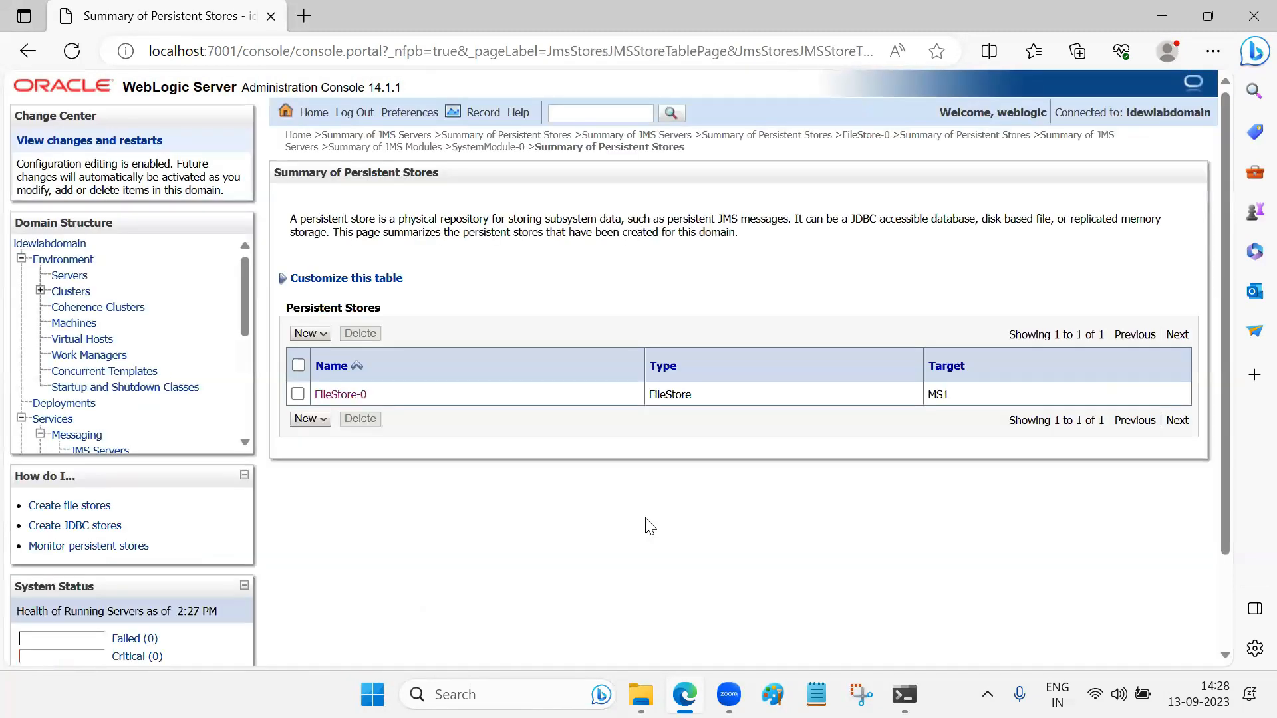
{"action": "left_click_drag", "start_coordinate": [392, 396], "coordinate": [312, 396]}
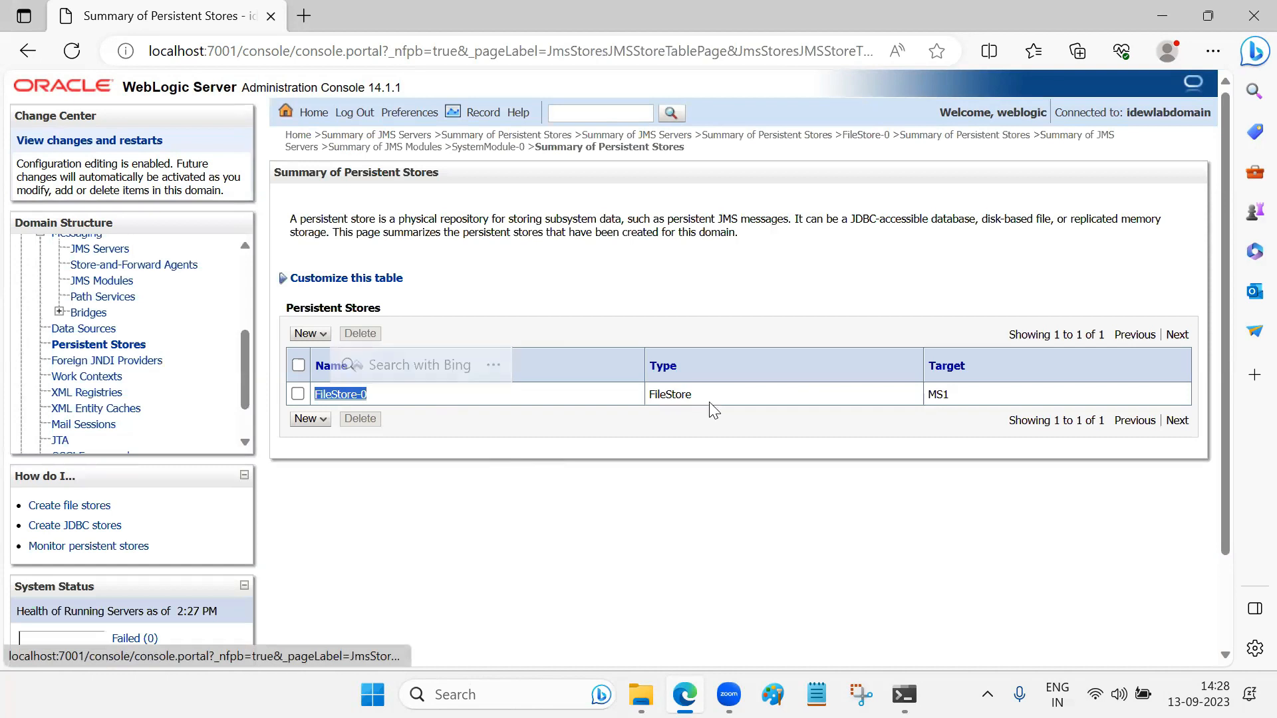
{"action": "left_click_drag", "start_coordinate": [706, 396], "coordinate": [641, 396]}
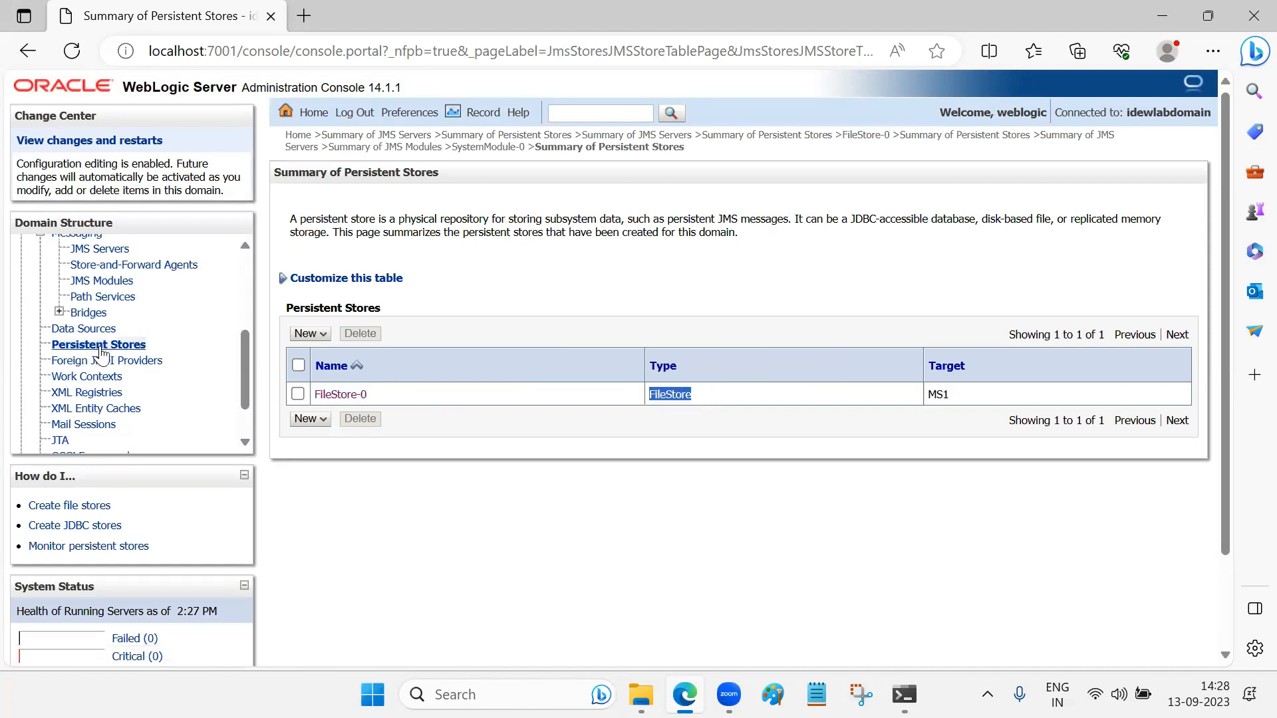
Step: Open the JMS servers summary and review the JMS server's name, persistent store and targets
{"action": "scroll", "coordinate": [102, 355], "scroll_direction": "up", "scroll_amount": 1}
{"action": "left_click", "coordinate": [100, 282]}
{"action": "left_click_drag", "start_coordinate": [376, 410], "coordinate": [311, 414]}
{"action": "left_click", "coordinate": [534, 468]}
{"action": "left_click_drag", "start_coordinate": [544, 409], "coordinate": [487, 406]}
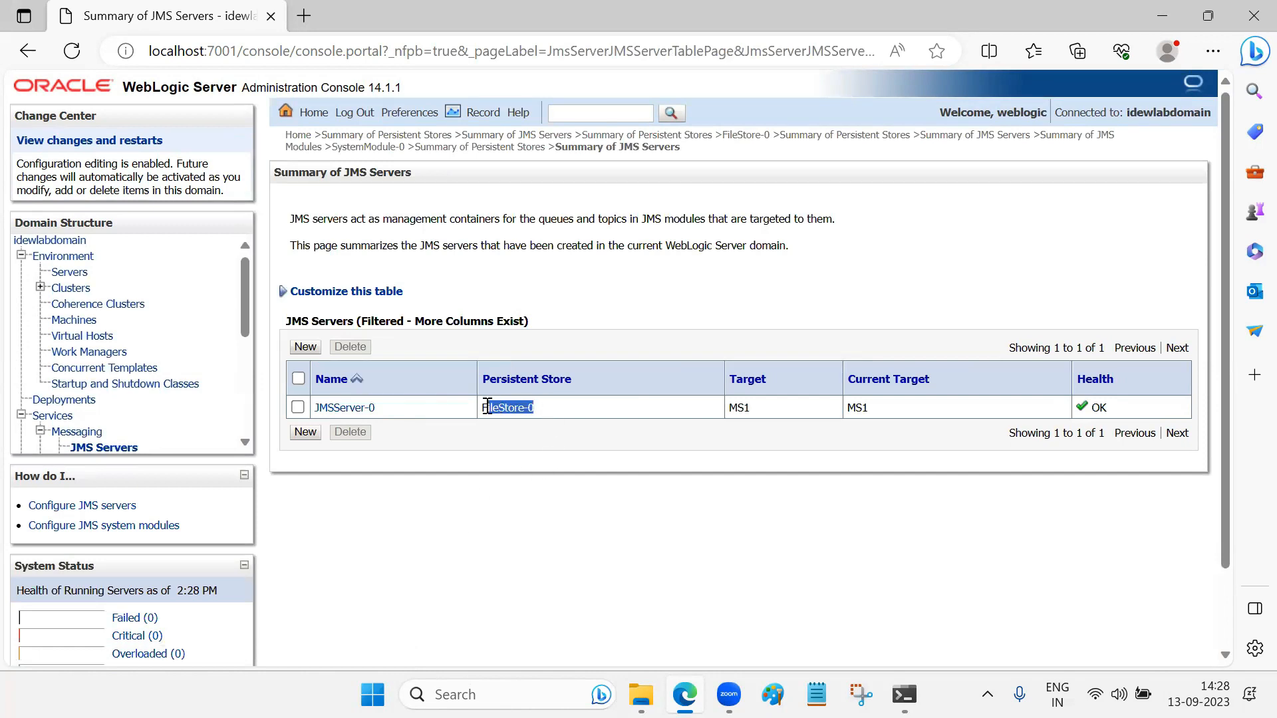
{"action": "left_click", "coordinate": [534, 466]}
{"action": "left_click_drag", "start_coordinate": [731, 411], "coordinate": [885, 417]}
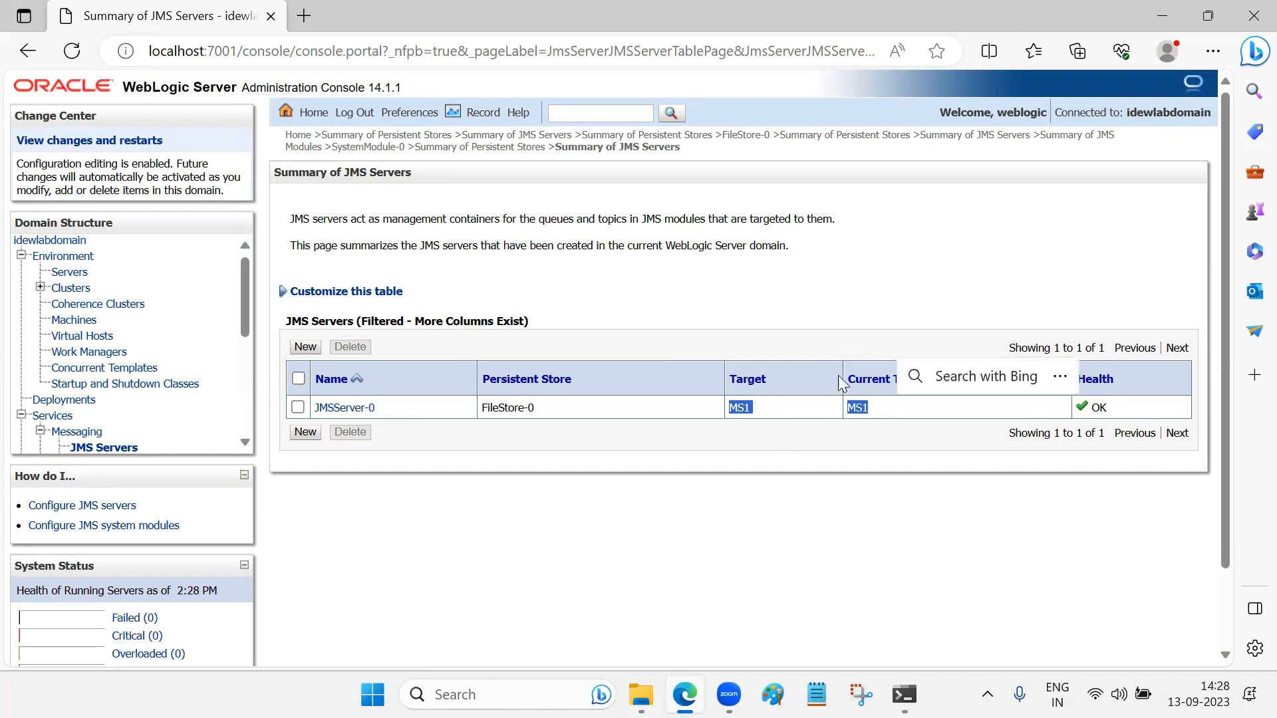
Step: Open SystemModule-0 from the JMS modules and review the connection factory's name and target
{"action": "scroll", "coordinate": [110, 384], "scroll_direction": "down", "scroll_amount": 1}
{"action": "left_click", "coordinate": [109, 384]}
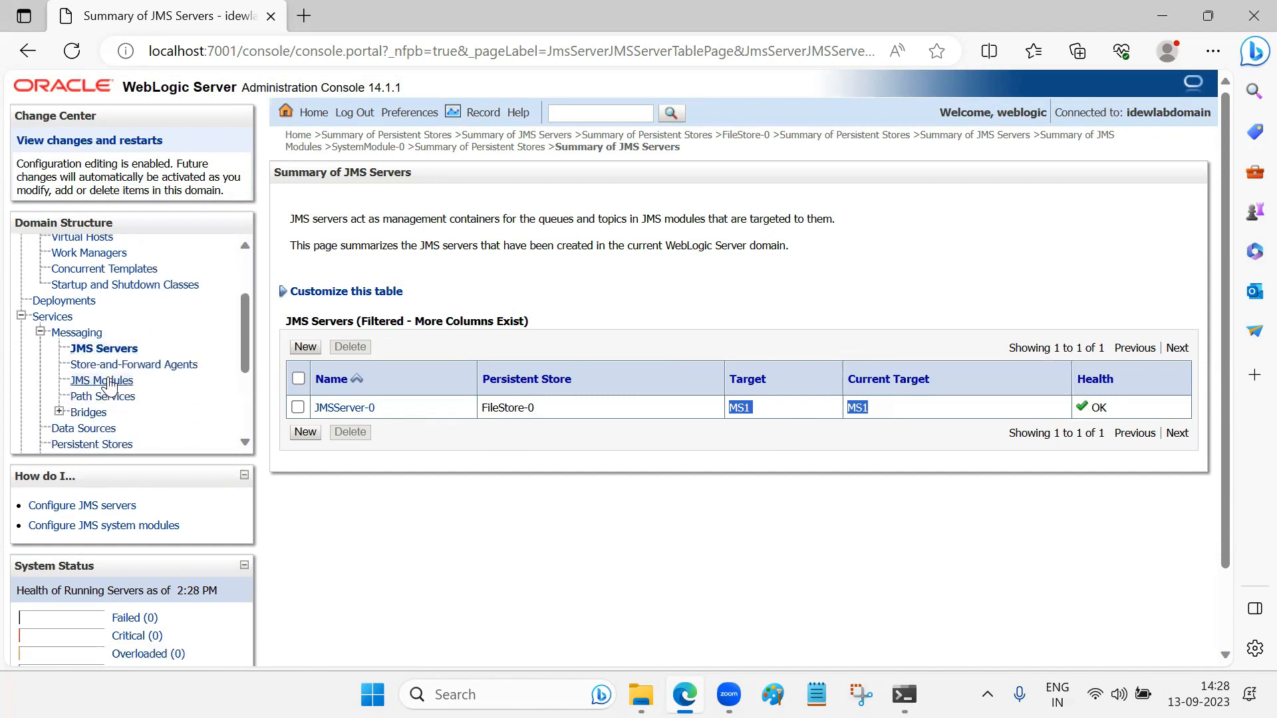
{"action": "left_click_drag", "start_coordinate": [402, 435], "coordinate": [316, 434]}
{"action": "left_click", "coordinate": [347, 435]}
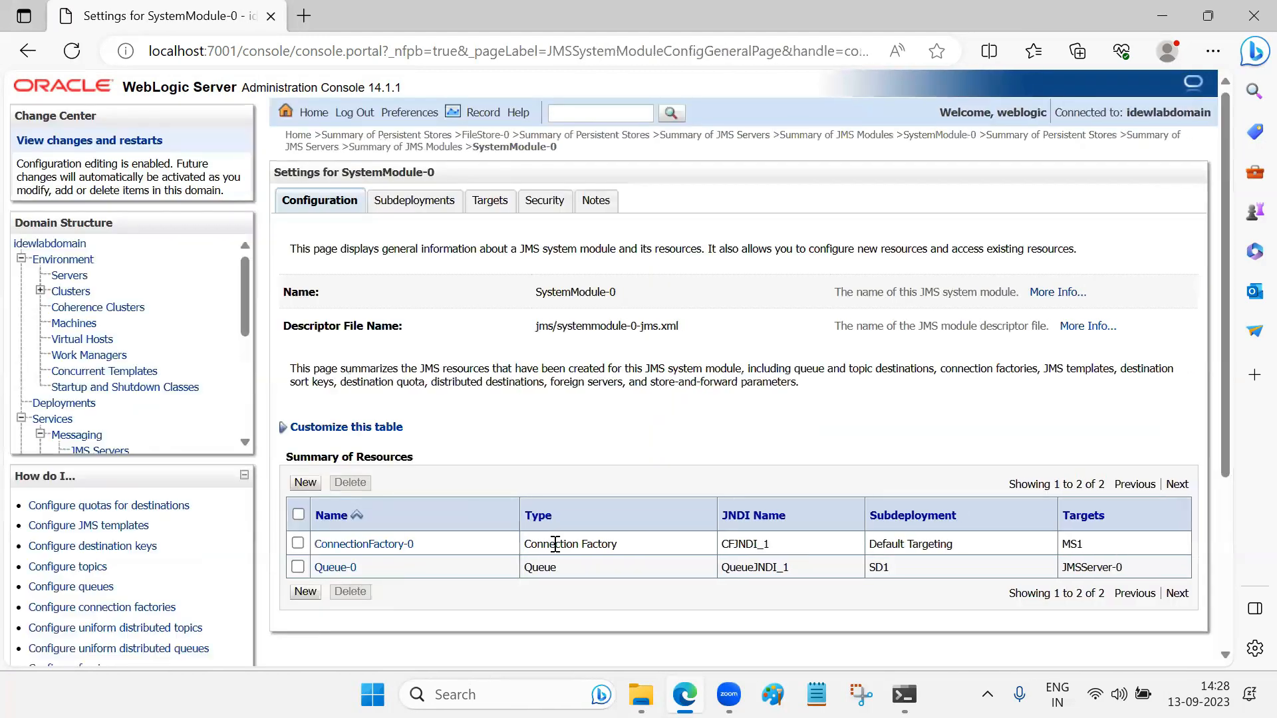
{"action": "scroll", "coordinate": [347, 439], "scroll_direction": "down", "scroll_amount": 2}
{"action": "left_click_drag", "start_coordinate": [413, 454], "coordinate": [318, 456]}
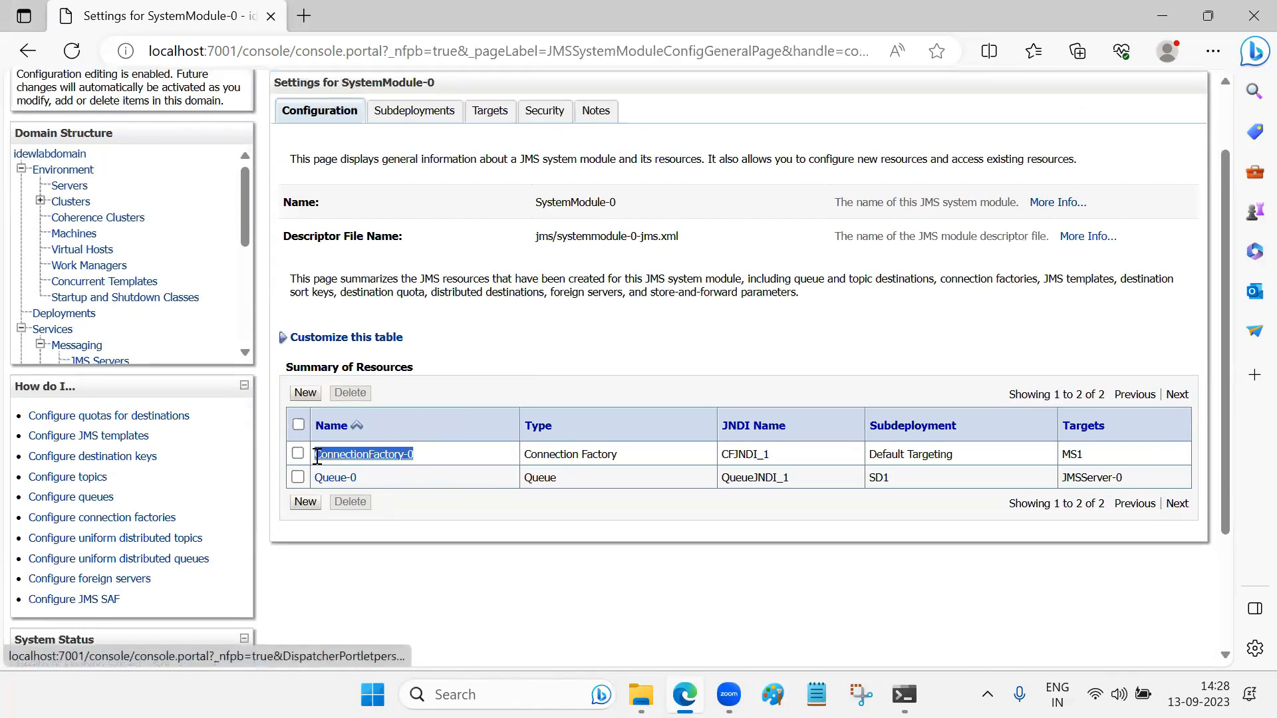
{"action": "left_click", "coordinate": [658, 521]}
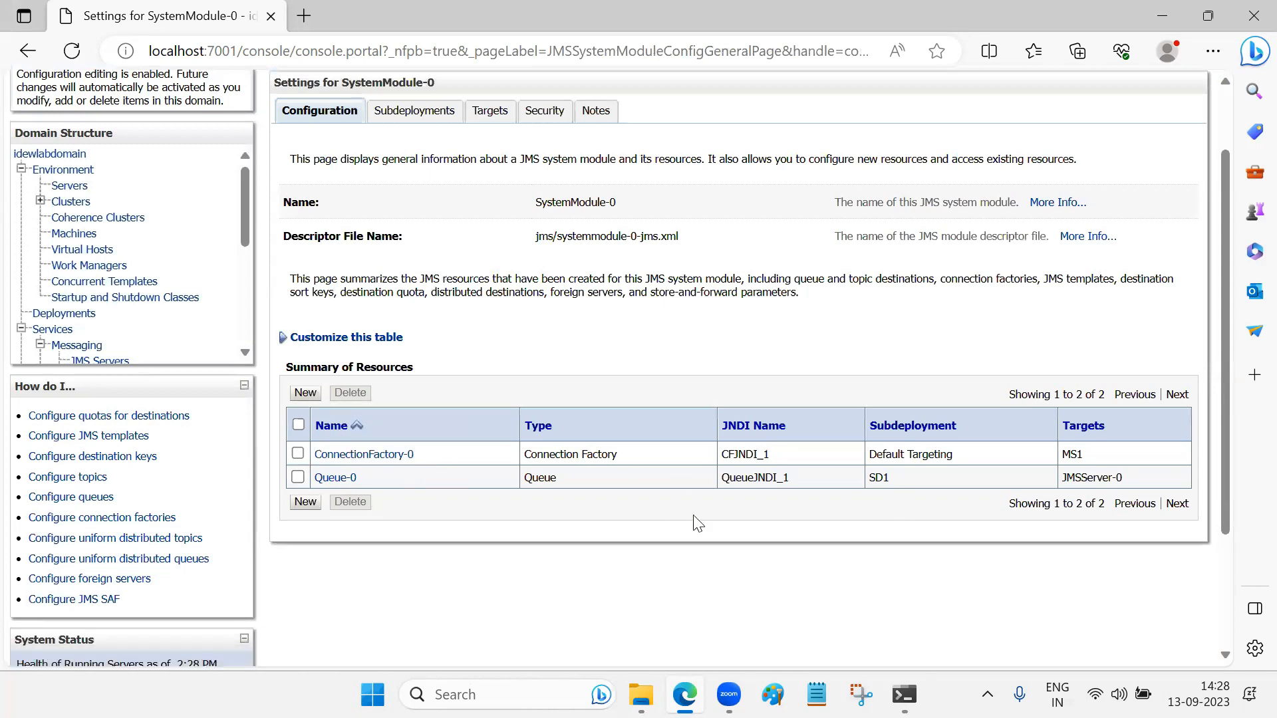
{"action": "left_click_drag", "start_coordinate": [1083, 455], "coordinate": [1063, 456]}
Step: Examine the target, type, JNDI name and subdeployment of Queue-0 in the resources table
{"action": "left_click_drag", "start_coordinate": [359, 478], "coordinate": [324, 478]}
{"action": "left_click", "coordinate": [447, 516]}
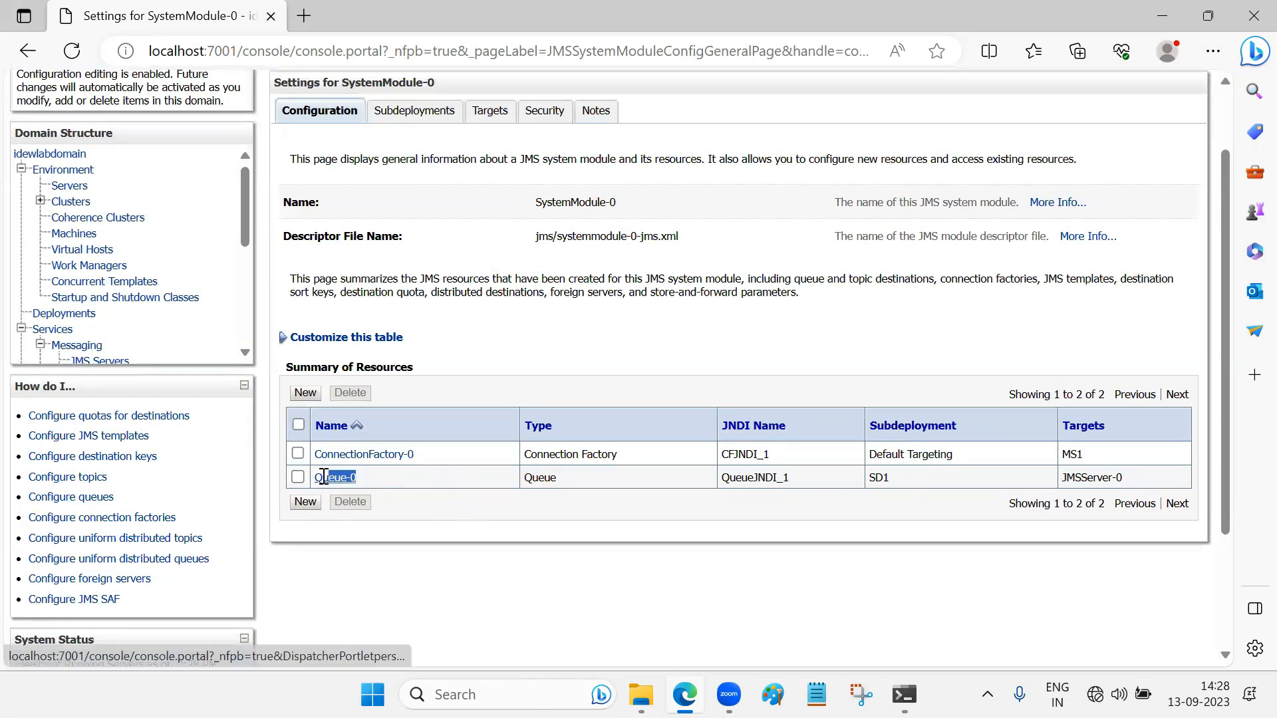
{"action": "left_click", "coordinate": [535, 556]}
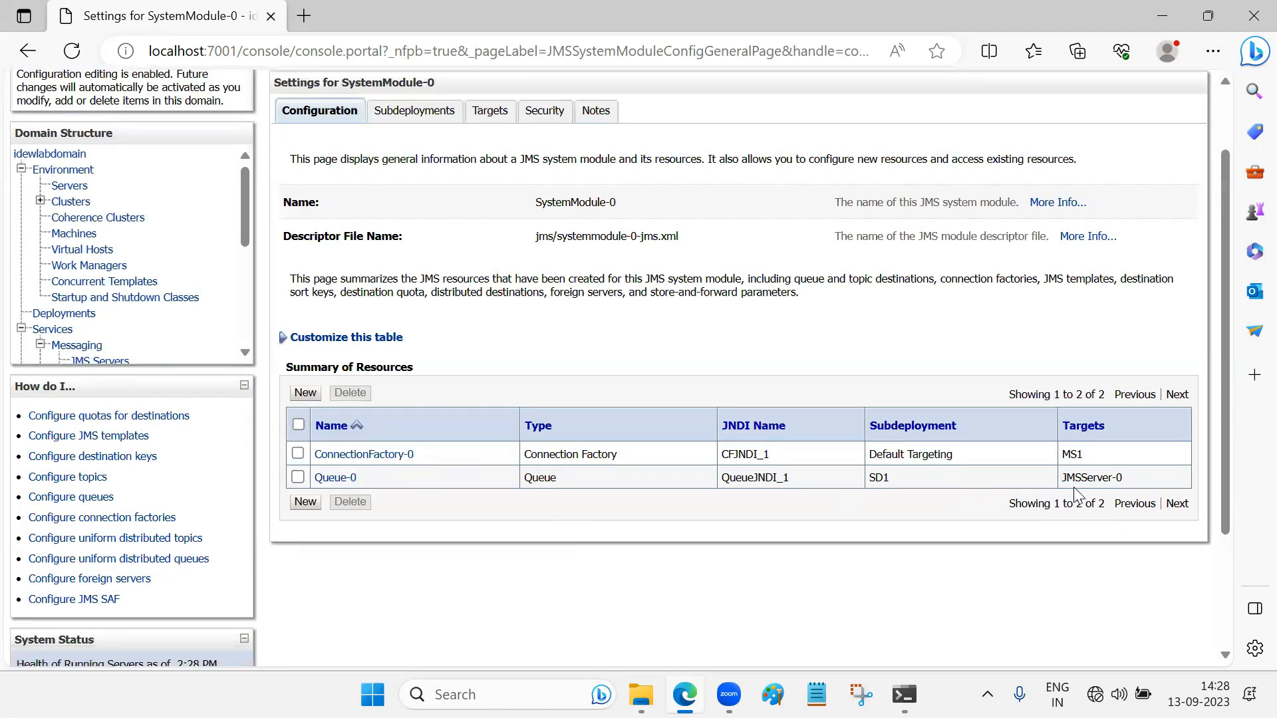
{"action": "left_click_drag", "start_coordinate": [1126, 477], "coordinate": [1066, 477]}
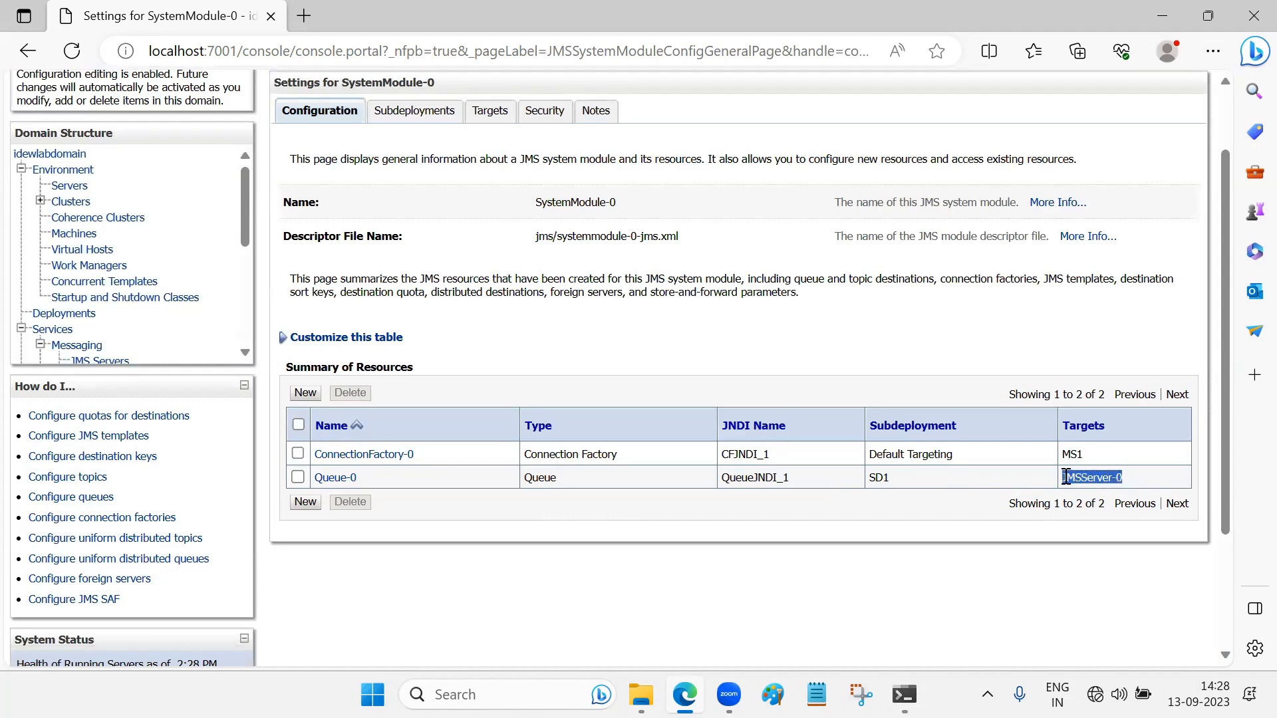
{"action": "left_click_drag", "start_coordinate": [556, 478], "coordinate": [525, 481]}
{"action": "left_click_drag", "start_coordinate": [790, 477], "coordinate": [729, 478]}
{"action": "left_click", "coordinate": [915, 488]}
{"action": "left_click_drag", "start_coordinate": [890, 479], "coordinate": [870, 478]}
{"action": "left_click", "coordinate": [916, 523]}
{"action": "left_click", "coordinate": [741, 562]}
{"action": "left_click", "coordinate": [570, 542]}
Step: Start another Queue resource in SystemModule-0, keep the name Queue-1 and set its JNDI name to QueueJNDI_2
{"action": "left_click", "coordinate": [306, 502]}
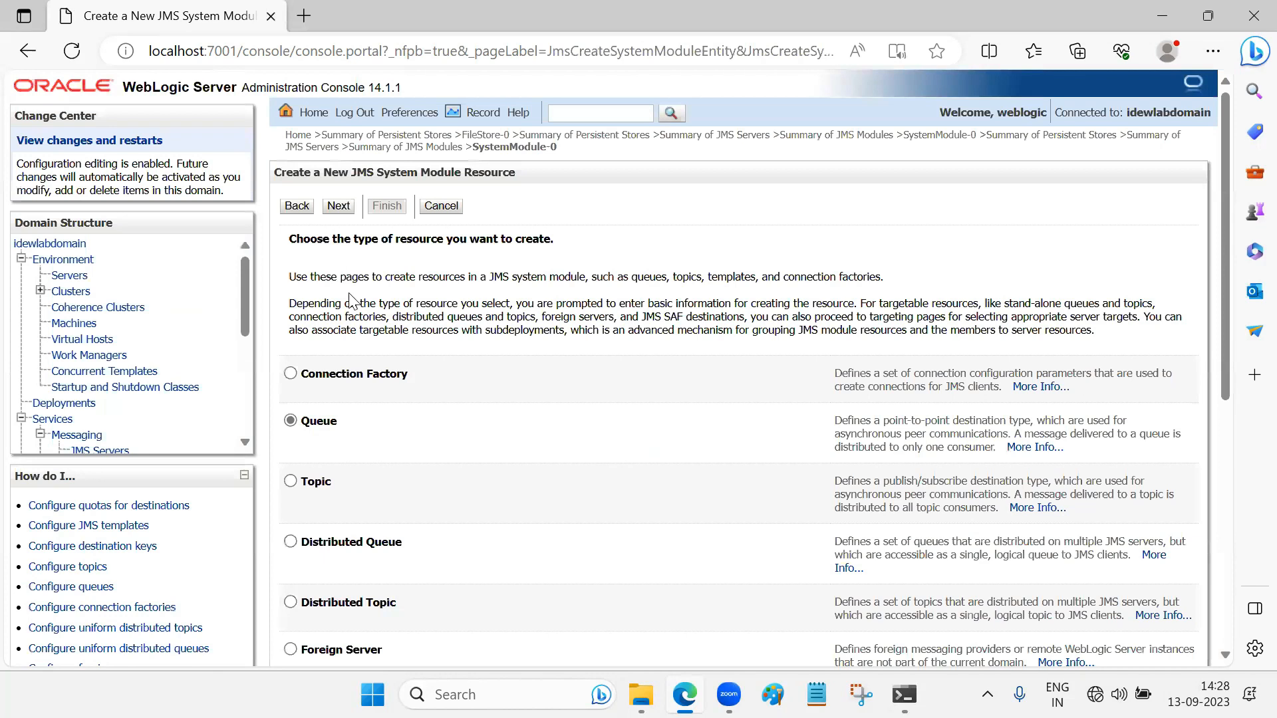
{"action": "left_click", "coordinate": [338, 205]}
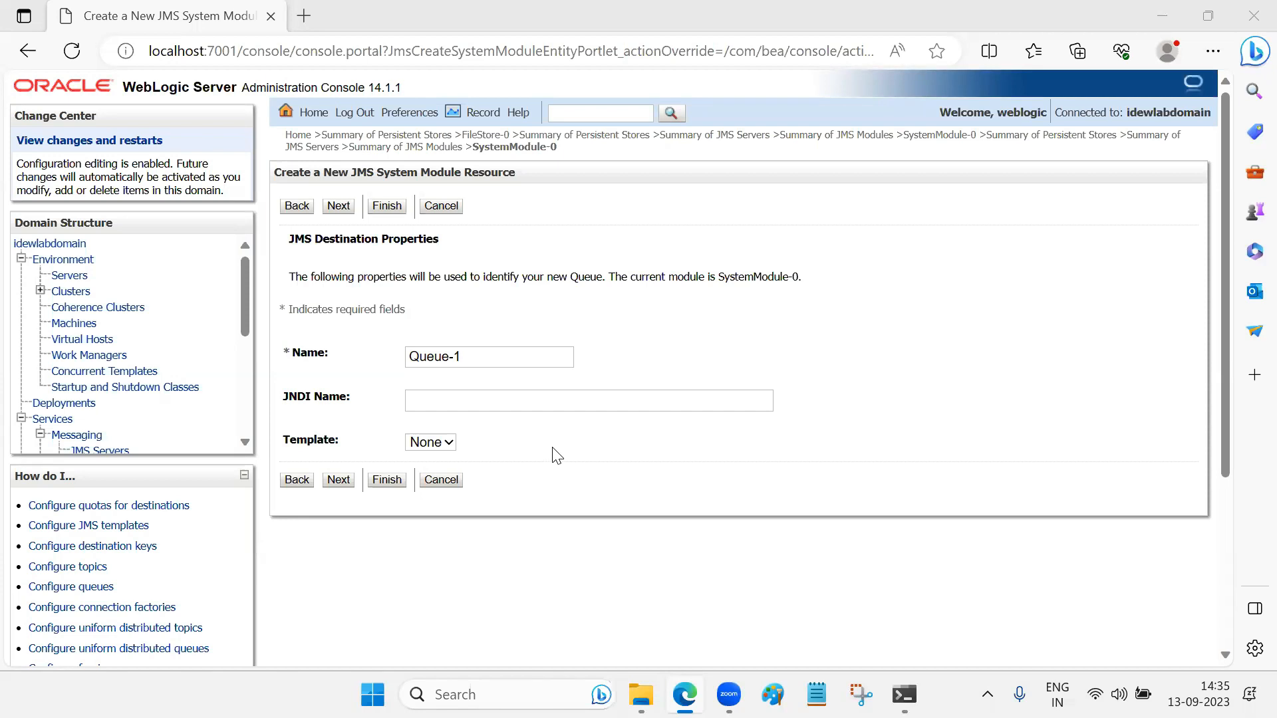
{"action": "left_click", "coordinate": [795, 445]}
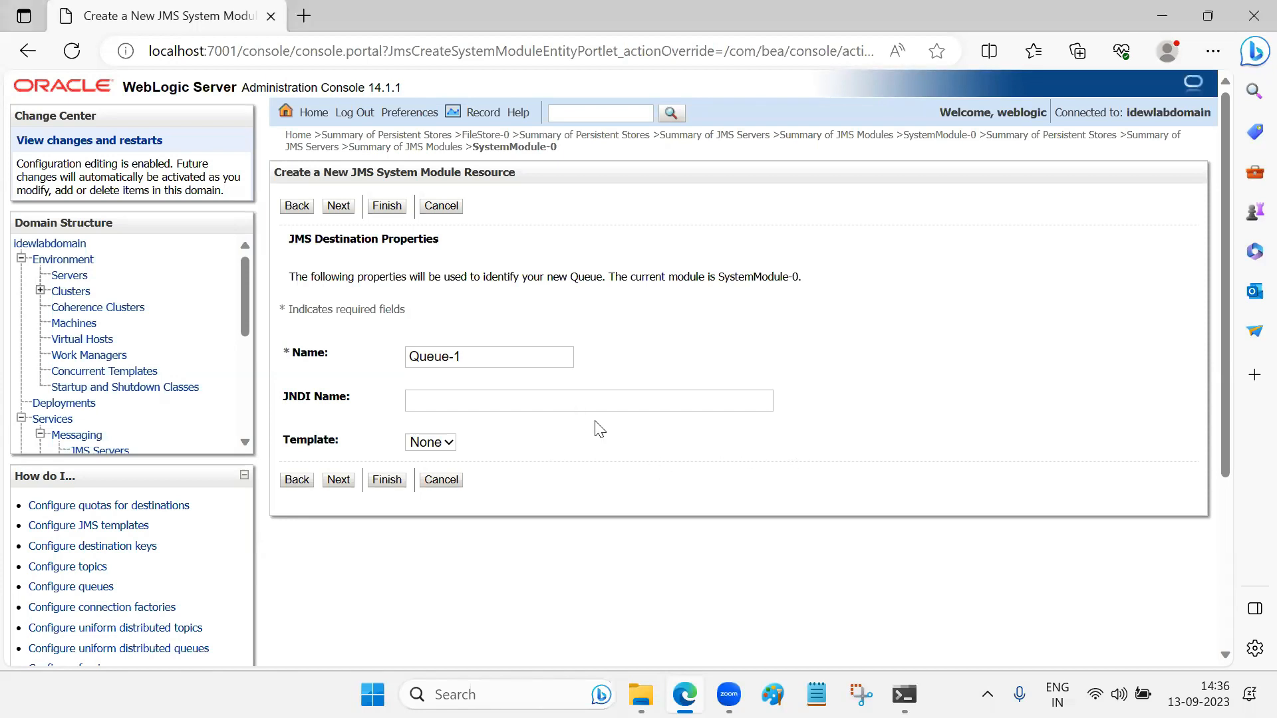
{"action": "left_click", "coordinate": [510, 399]}
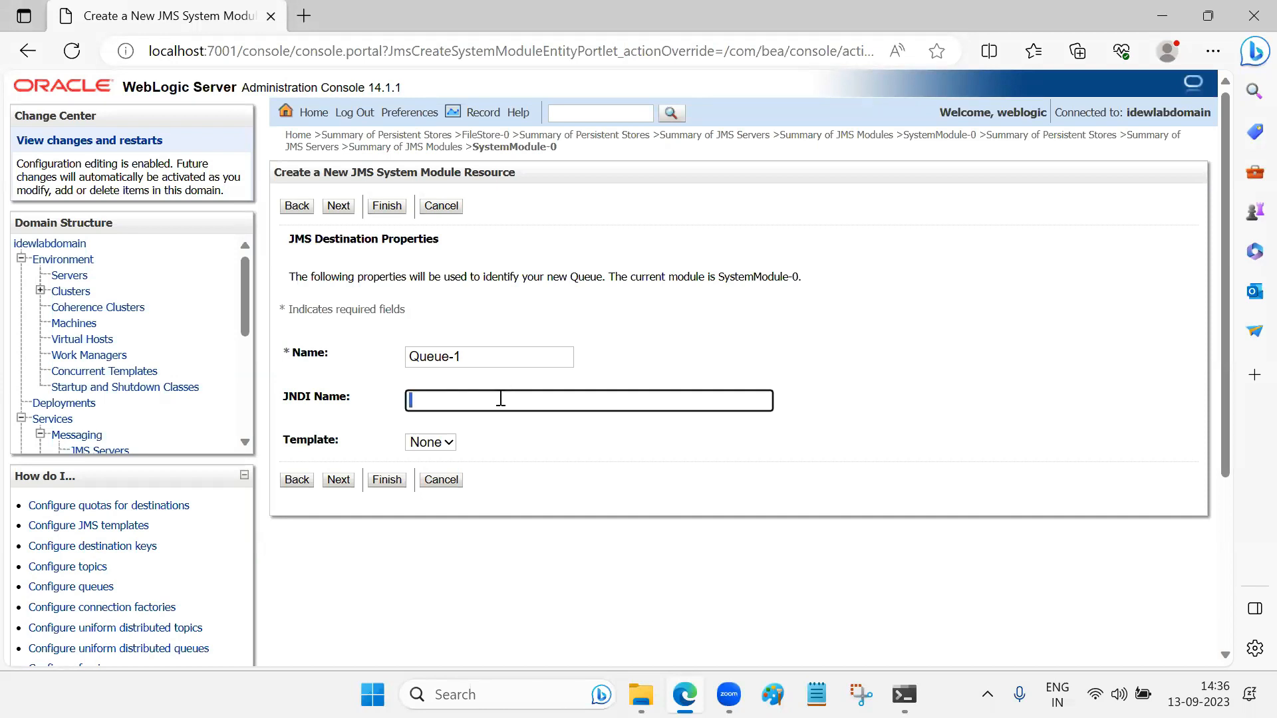
{"action": "type", "text": "QueueJNDI_1"}
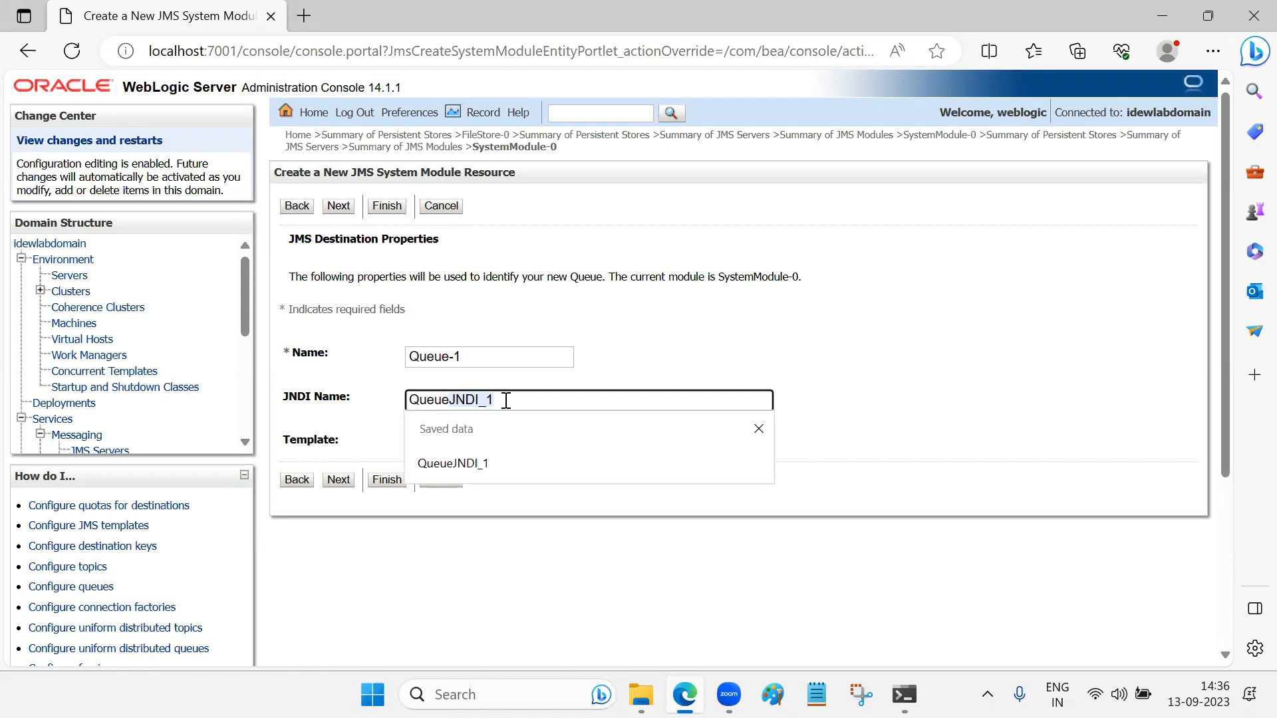
{"action": "key", "text": "Return"}
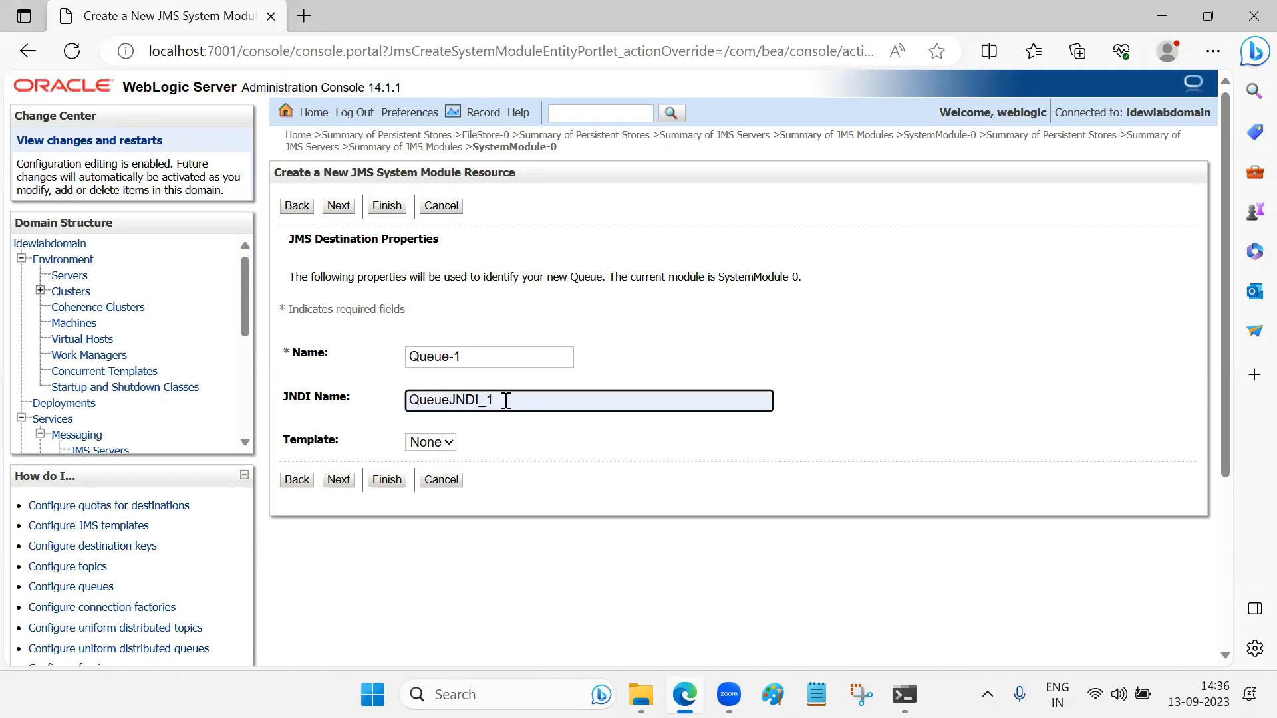
{"action": "key", "text": "BackSpace"}
{"action": "type", "text": "2"}
{"action": "left_click", "coordinate": [983, 405]}
Step: Assign Queue-1 to the existing subdeployment SD1 on JMSServer-0 and finish creating it
{"action": "left_click", "coordinate": [352, 484]}
{"action": "left_click", "coordinate": [552, 386]}
{"action": "left_click", "coordinate": [553, 418]}
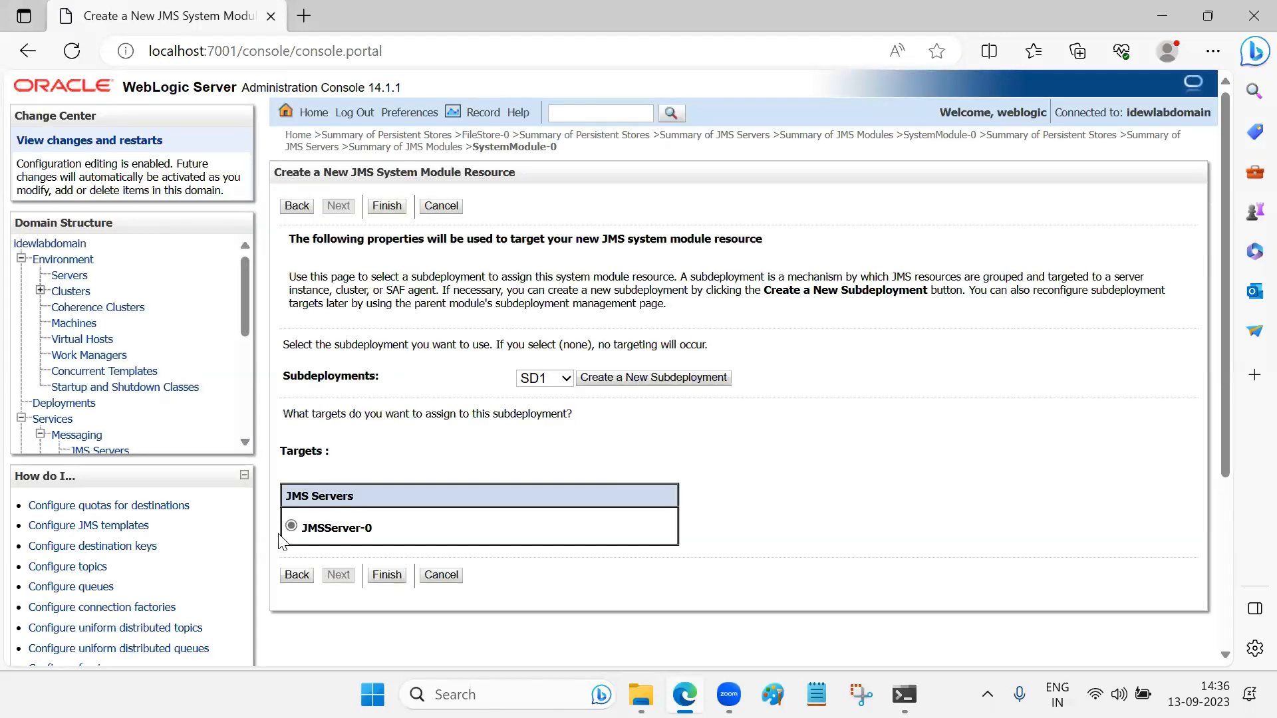
{"action": "left_click", "coordinate": [386, 574]}
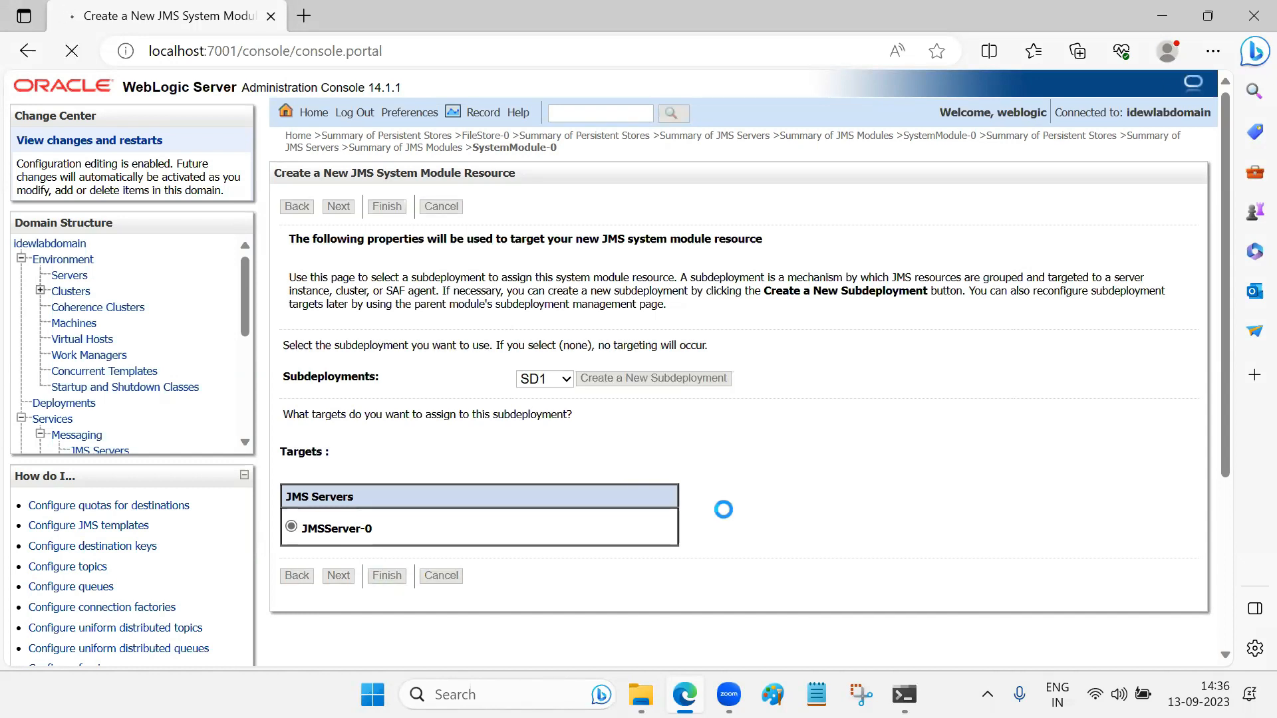
Step: Compare the subdeployments and targets of Queue-0 and Queue-1 in the Summary of Resources table
{"action": "scroll", "coordinate": [723, 510], "scroll_direction": "down", "scroll_amount": 4}
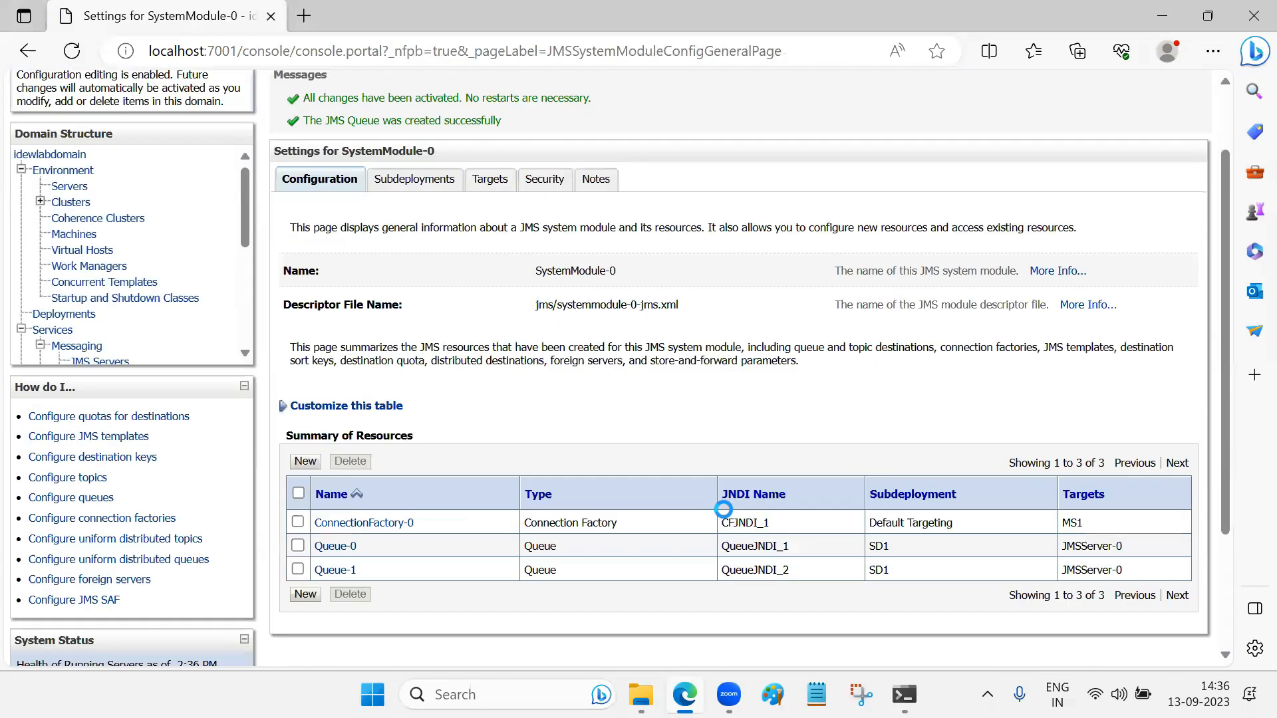
{"action": "scroll", "coordinate": [1037, 509], "scroll_direction": "up", "scroll_amount": 1}
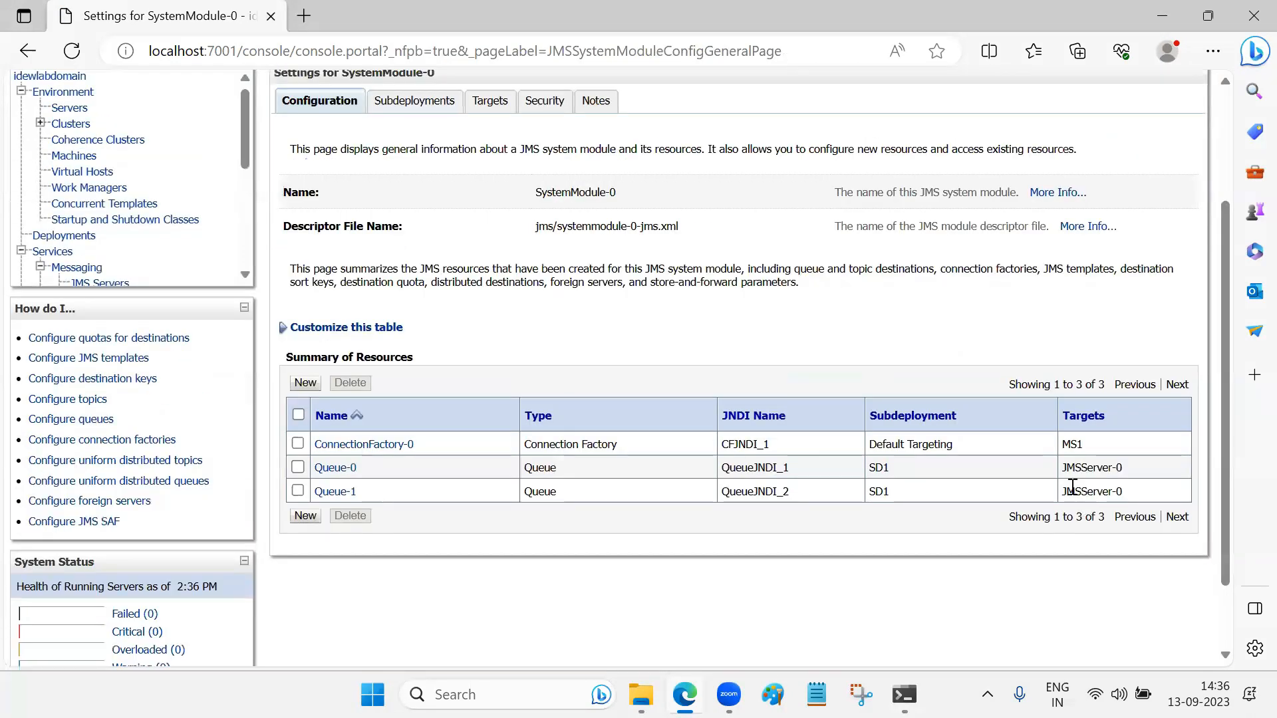
{"action": "double_click", "coordinate": [877, 491]}
{"action": "left_click", "coordinate": [876, 487]}
{"action": "double_click", "coordinate": [1093, 468]}
{"action": "left_click", "coordinate": [906, 495]}
{"action": "double_click", "coordinate": [877, 467]}
{"action": "double_click", "coordinate": [878, 491]}
{"action": "left_click", "coordinate": [876, 495]}
{"action": "scroll", "coordinate": [728, 545], "scroll_direction": "up", "scroll_amount": 1}
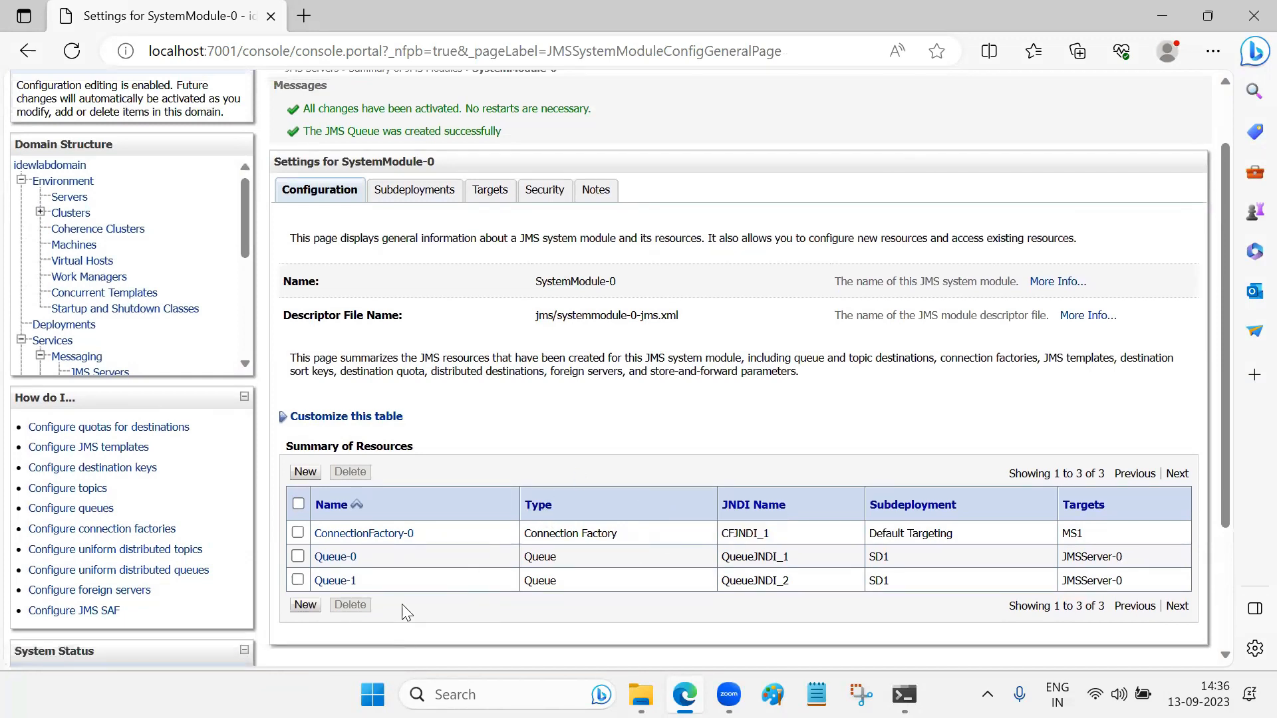
Step: Check which subdeployment and JMS server each of the two queues maps to in SystemModule-0's resources table
{"action": "left_click_drag", "start_coordinate": [359, 581], "coordinate": [318, 580]}
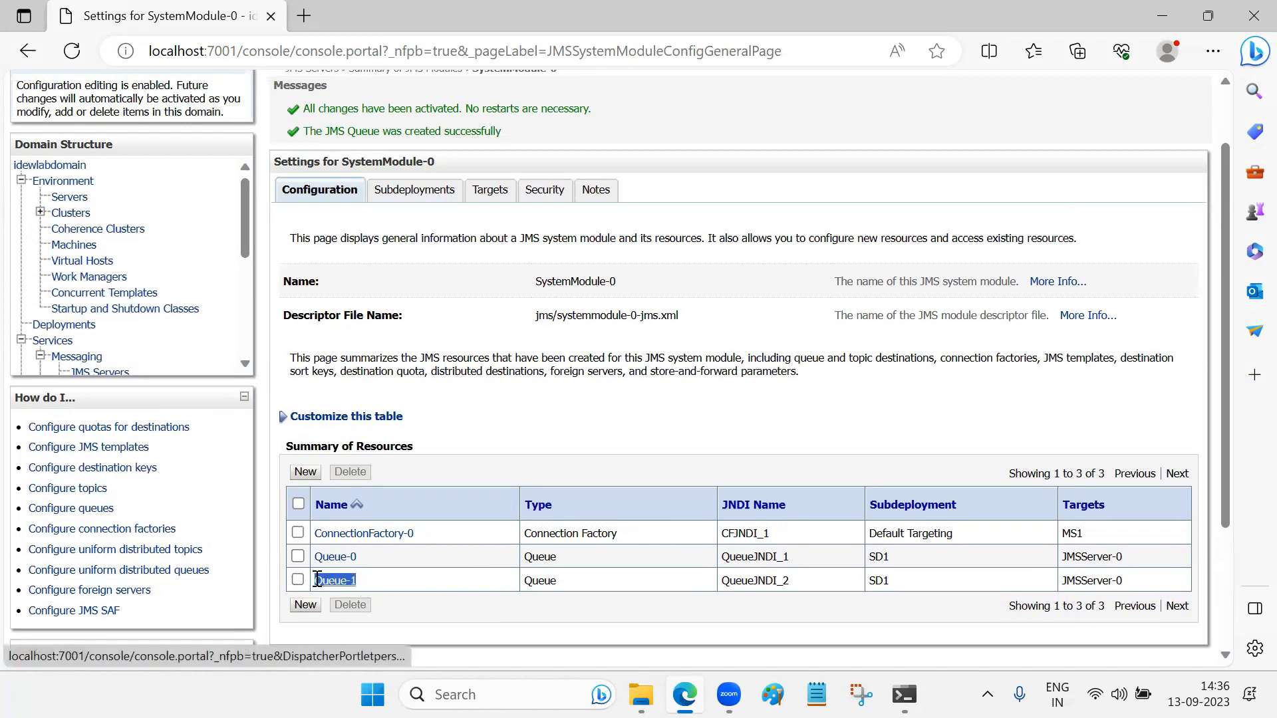
{"action": "left_click_drag", "start_coordinate": [899, 583], "coordinate": [876, 582]}
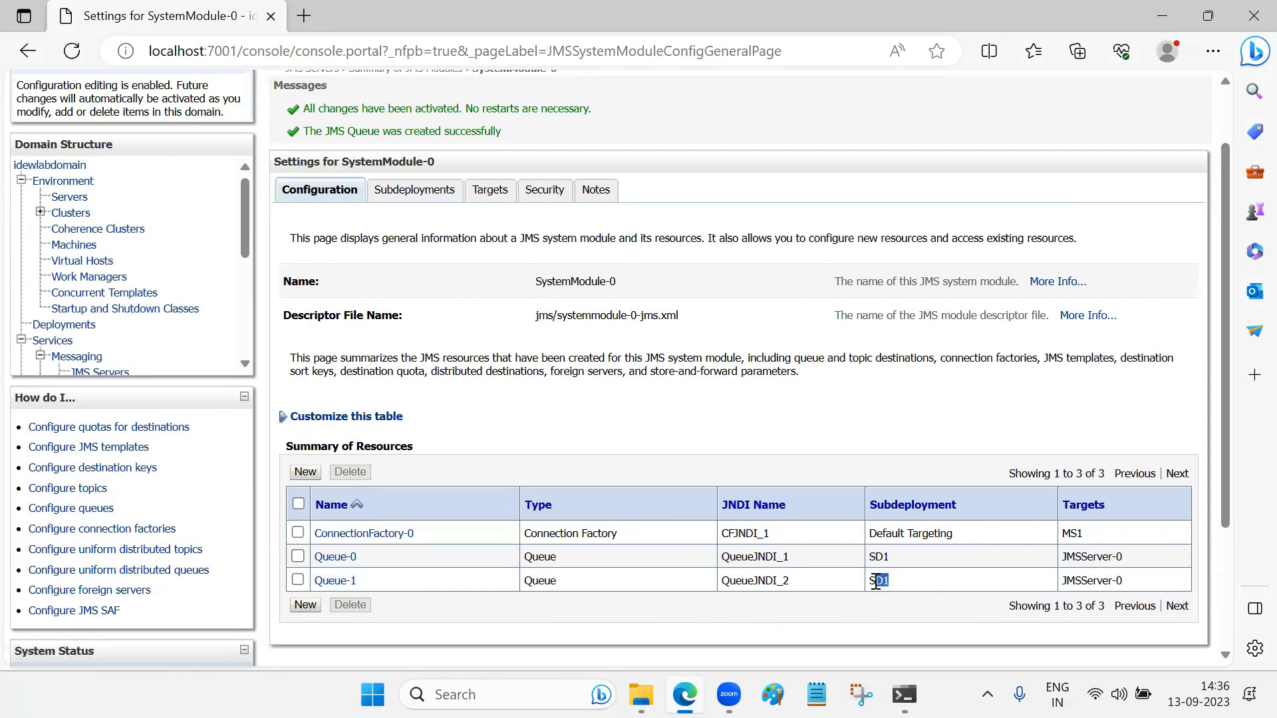
{"action": "left_click_drag", "start_coordinate": [1065, 580], "coordinate": [1122, 583]}
{"action": "left_click_drag", "start_coordinate": [890, 557], "coordinate": [866, 558]}
{"action": "left_click_drag", "start_coordinate": [1063, 560], "coordinate": [1126, 565]}
{"action": "left_click_drag", "start_coordinate": [379, 559], "coordinate": [313, 559]}
{"action": "left_click_drag", "start_coordinate": [1060, 561], "coordinate": [1132, 562]}
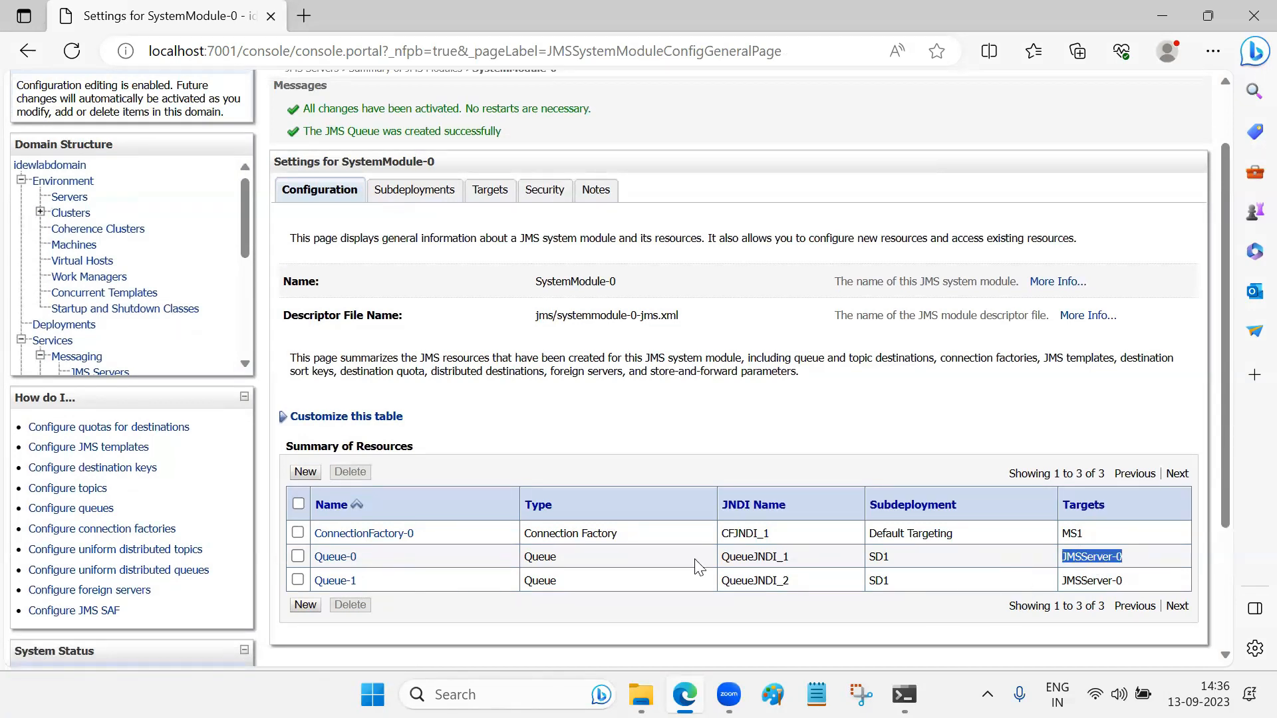
{"action": "left_click", "coordinate": [365, 564]}
{"action": "left_click_drag", "start_coordinate": [365, 564], "coordinate": [321, 559]}
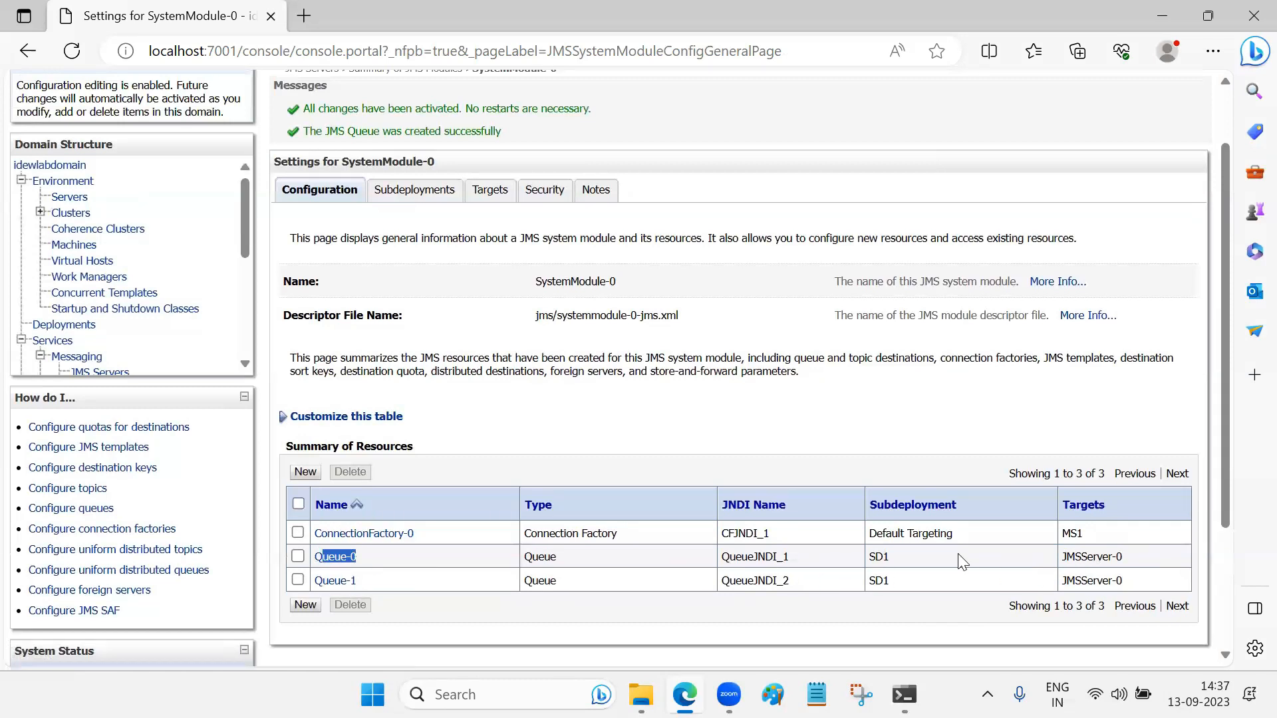
{"action": "left_click_drag", "start_coordinate": [897, 565], "coordinate": [871, 562]}
{"action": "left_click_drag", "start_coordinate": [1063, 557], "coordinate": [1139, 566]}
Step: Recheck Queue-1's subdeployment against Queue-0's, along with the JMS server targeted by both queues
{"action": "left_click_drag", "start_coordinate": [392, 581], "coordinate": [343, 577]}
{"action": "left_click", "coordinate": [875, 612]}
{"action": "left_click_drag", "start_coordinate": [897, 581], "coordinate": [844, 592]}
{"action": "left_click", "coordinate": [876, 600]}
{"action": "left_click", "coordinate": [883, 596]}
{"action": "left_click_drag", "start_coordinate": [893, 584], "coordinate": [873, 580]}
{"action": "left_click", "coordinate": [764, 620]}
{"action": "left_click_drag", "start_coordinate": [1063, 555], "coordinate": [1123, 557]}
{"action": "left_click_drag", "start_coordinate": [892, 563], "coordinate": [869, 562]}
{"action": "left_click_drag", "start_coordinate": [1061, 559], "coordinate": [1130, 584]}
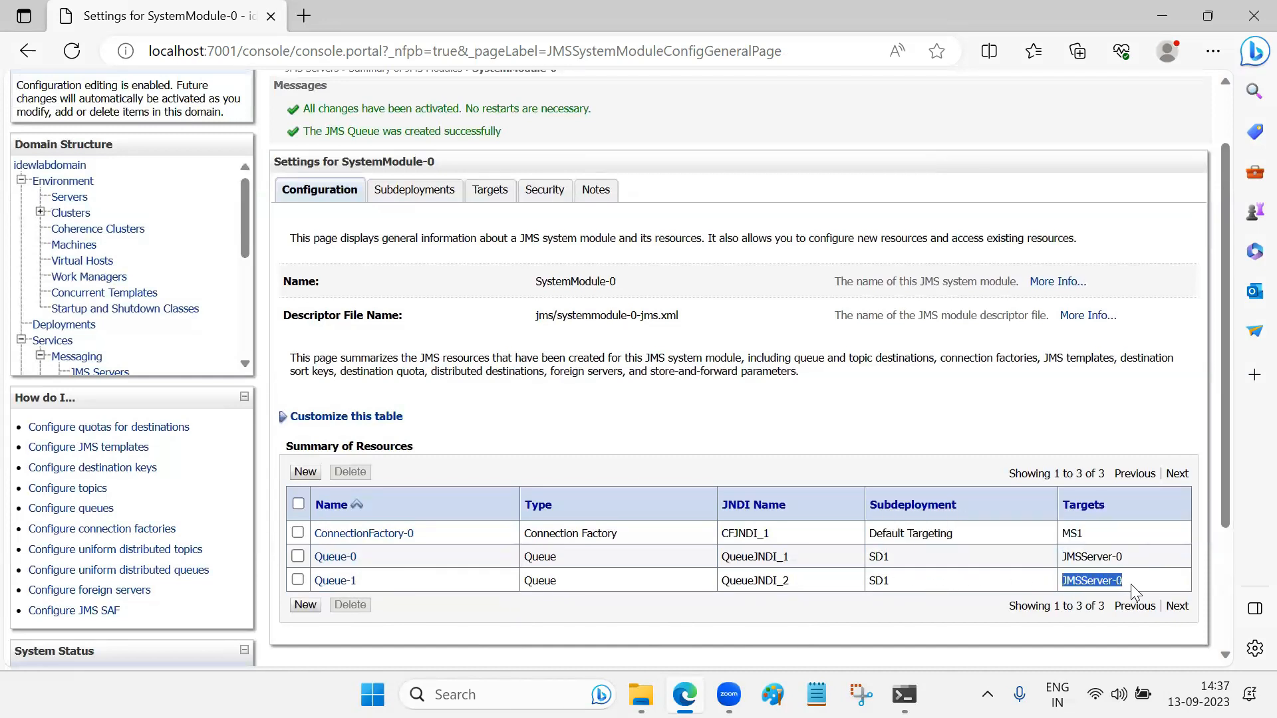
Step: Compare the JNDI names of Queue-0 and Queue-1 in the Summary of Resources table
{"action": "left_click", "coordinate": [445, 600]}
{"action": "left_click_drag", "start_coordinate": [727, 558], "coordinate": [813, 566]}
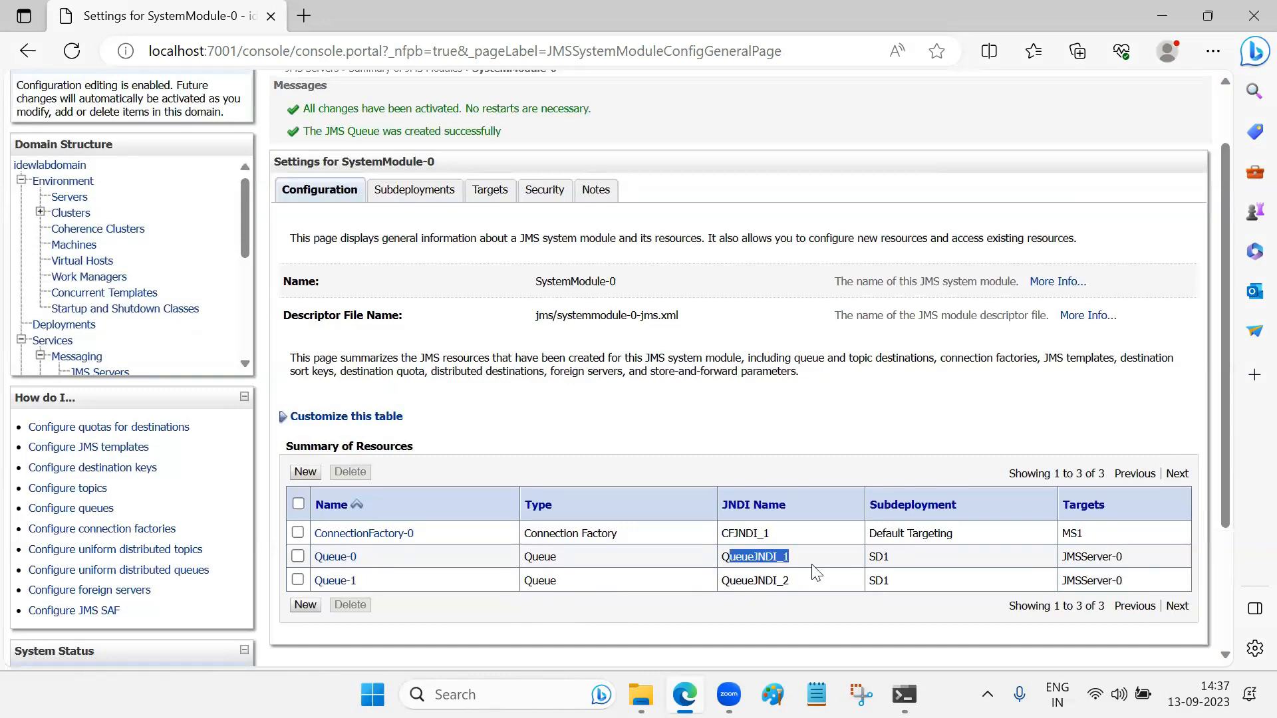
{"action": "left_click_drag", "start_coordinate": [721, 581], "coordinate": [794, 584]}
{"action": "left_click_drag", "start_coordinate": [722, 558], "coordinate": [798, 557]}
{"action": "left_click_drag", "start_coordinate": [722, 582], "coordinate": [806, 587]}
{"action": "left_click", "coordinate": [724, 561]}
{"action": "scroll", "coordinate": [787, 582], "scroll_direction": "up", "scroll_amount": 2}
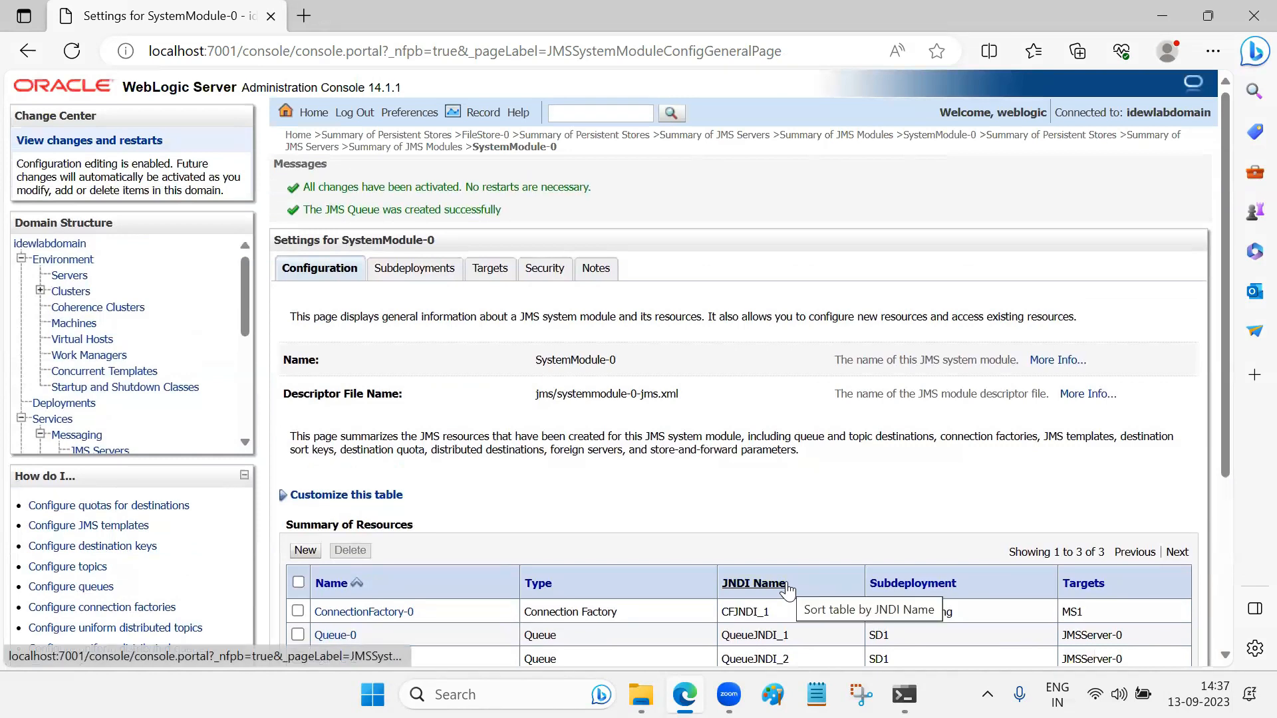
{"action": "scroll", "coordinate": [608, 531], "scroll_direction": "down", "scroll_amount": 2}
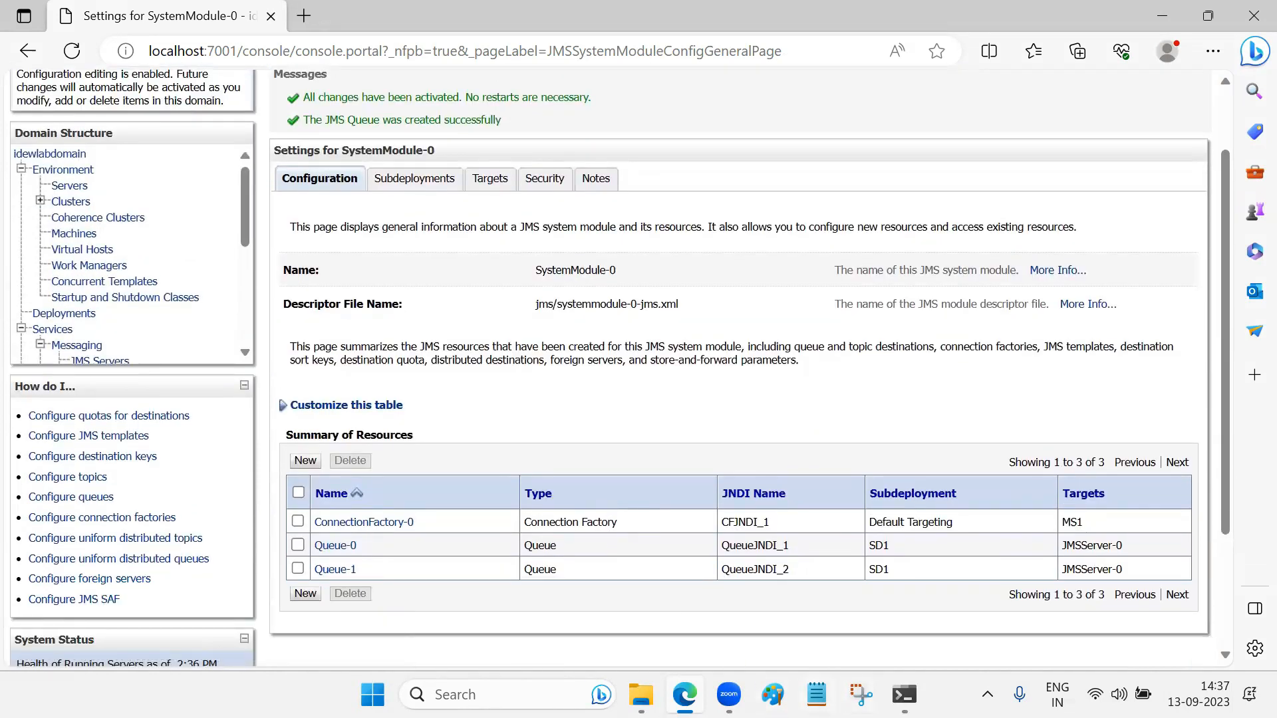
Step: Switch to Paint and draw a rectangle about 1408 × 88 px along the canvas's upper edge and a circle about 173 × 170 px below its left end
{"action": "left_click", "coordinate": [772, 694]}
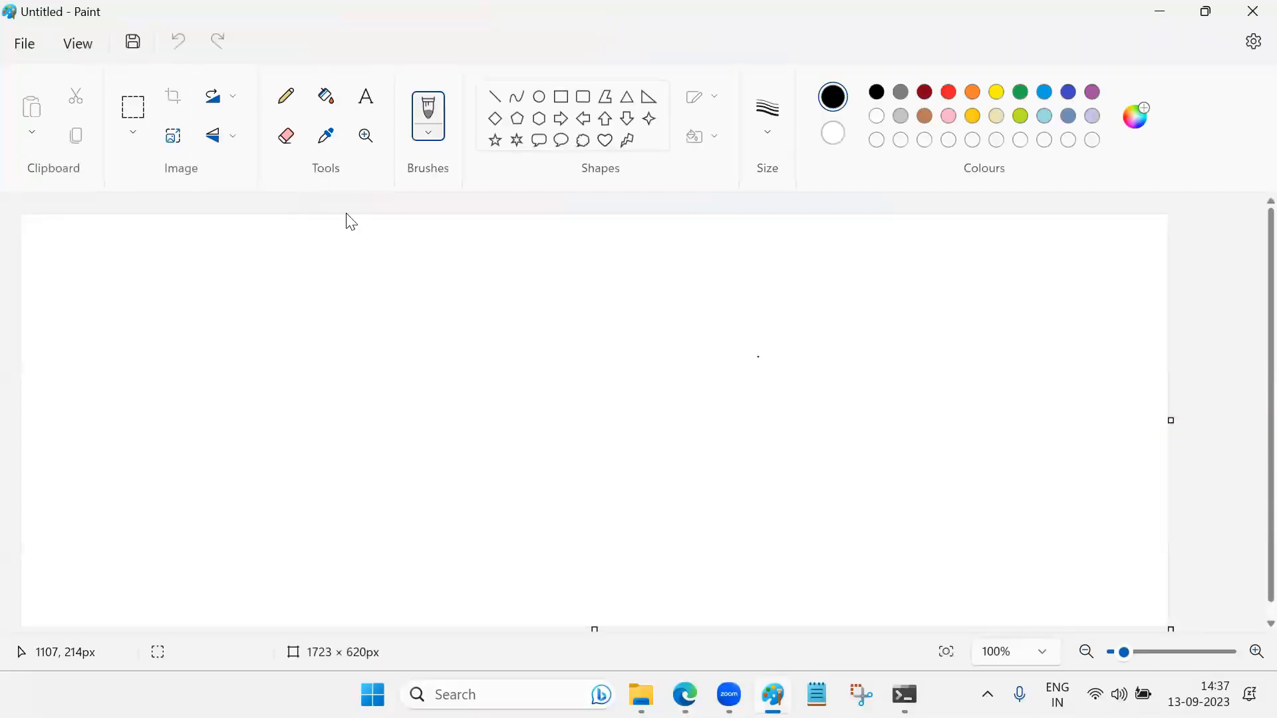
{"action": "left_click", "coordinate": [561, 94]}
{"action": "mouse_move", "coordinate": [160, 230]}
{"action": "left_mouse_down"}
{"action": "mouse_move", "coordinate": [778, 285]}
{"action": "mouse_move", "coordinate": [1097, 288]}
{"action": "left_mouse_up"}
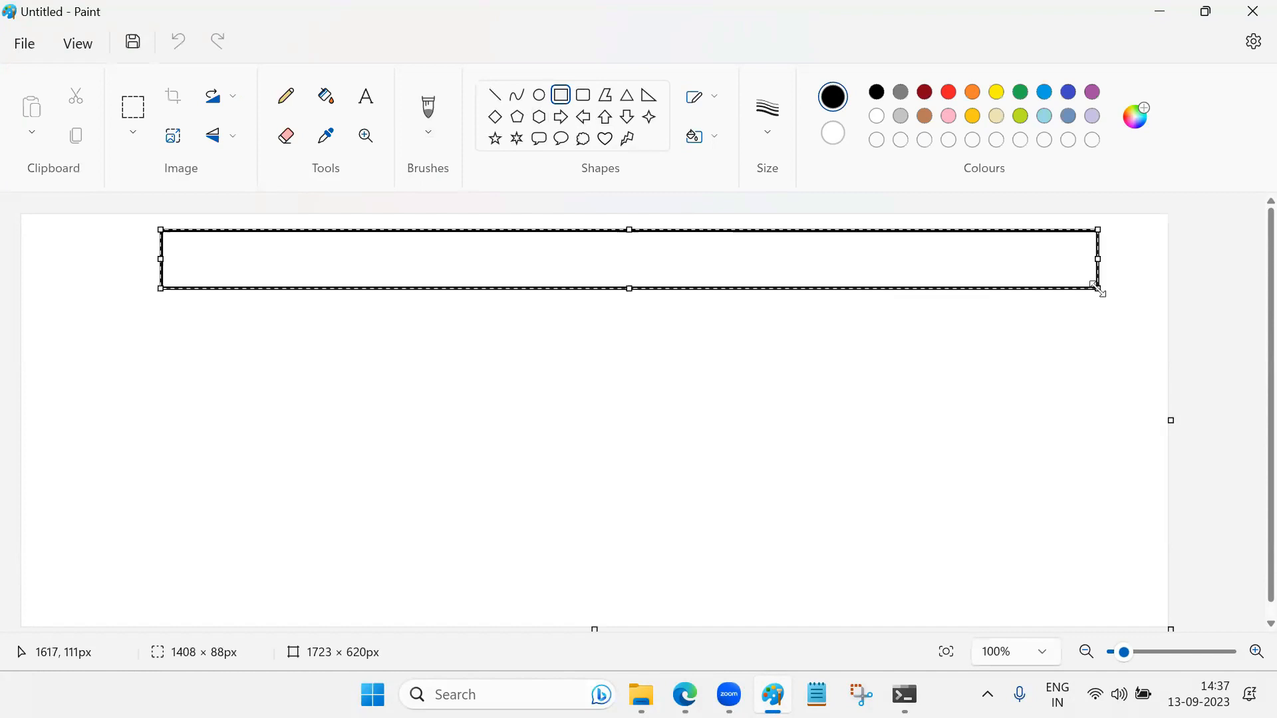
{"action": "left_click", "coordinate": [539, 95]}
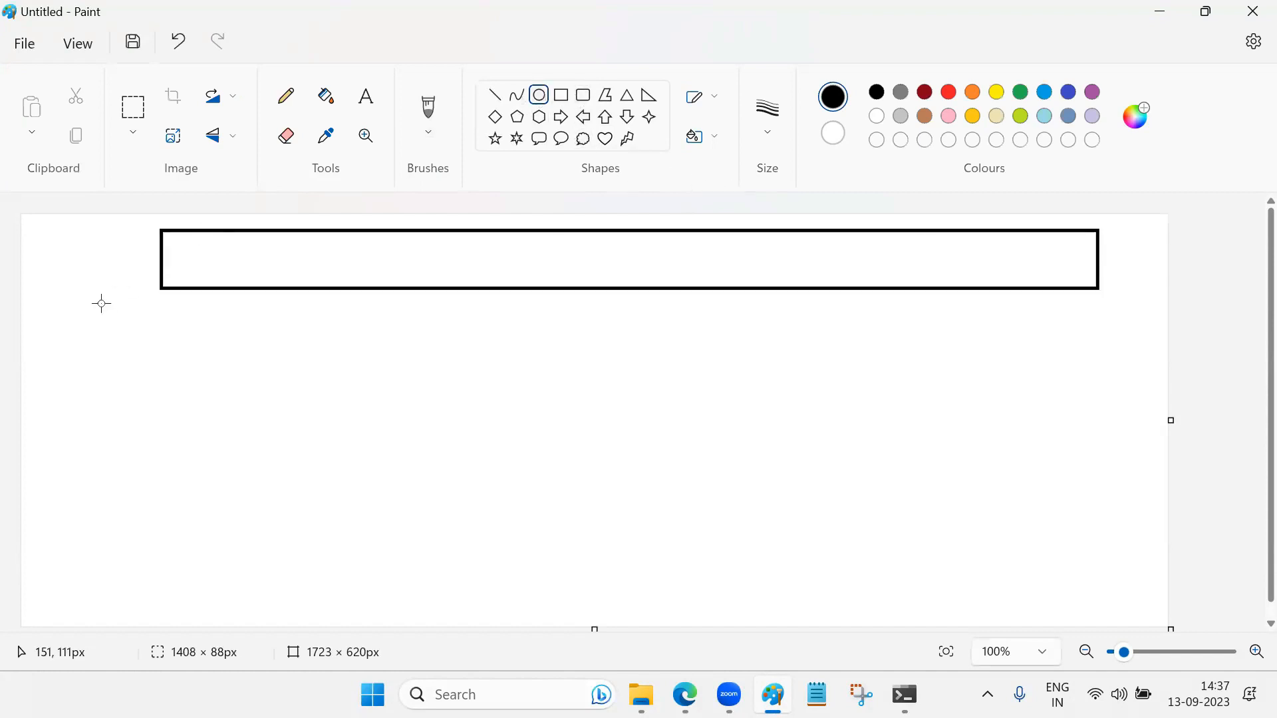
{"action": "left_click_drag", "start_coordinate": [61, 325], "coordinate": [177, 439]}
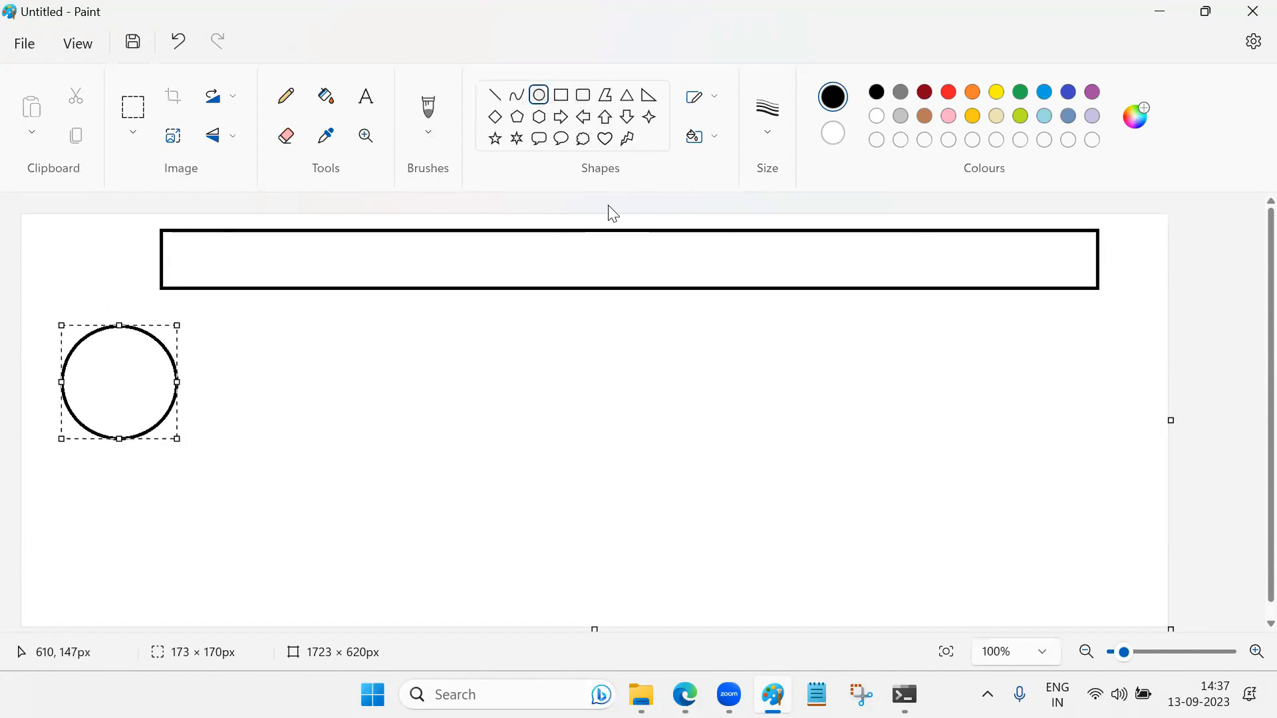
Step: Draw an up arrow from the circle to the upper rectangle and a second wide rectangle beneath that rectangle
{"action": "left_click", "coordinate": [606, 119]}
{"action": "left_click_drag", "start_coordinate": [136, 266], "coordinate": [192, 359]}
{"action": "left_click", "coordinate": [561, 95]}
{"action": "left_click_drag", "start_coordinate": [248, 312], "coordinate": [1085, 397]}
Step: Add an up arrow about 93 × 107 px between the two rectangles and a right arrow about 155 × 44 px from the circle to the lower one
{"action": "left_click", "coordinate": [605, 117]}
{"action": "left_click_drag", "start_coordinate": [571, 258], "coordinate": [631, 330]}
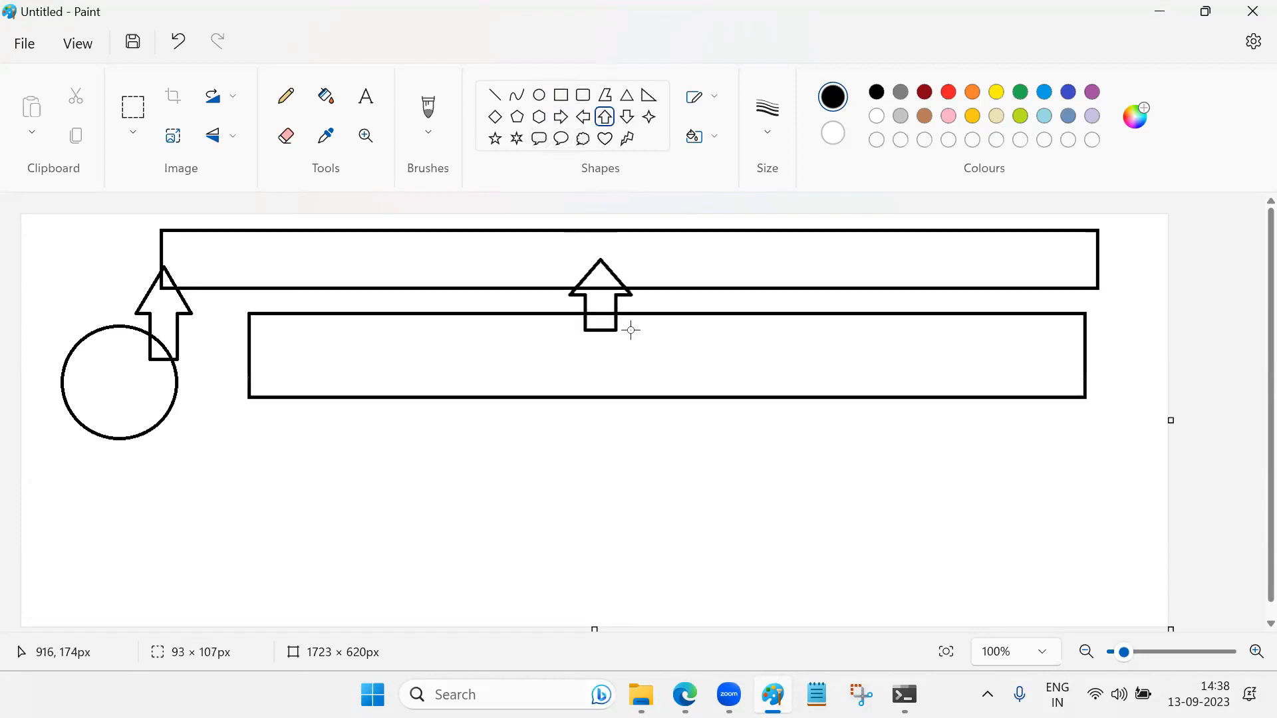
{"action": "left_click", "coordinate": [560, 117]}
{"action": "left_click_drag", "start_coordinate": [145, 367], "coordinate": [249, 396]}
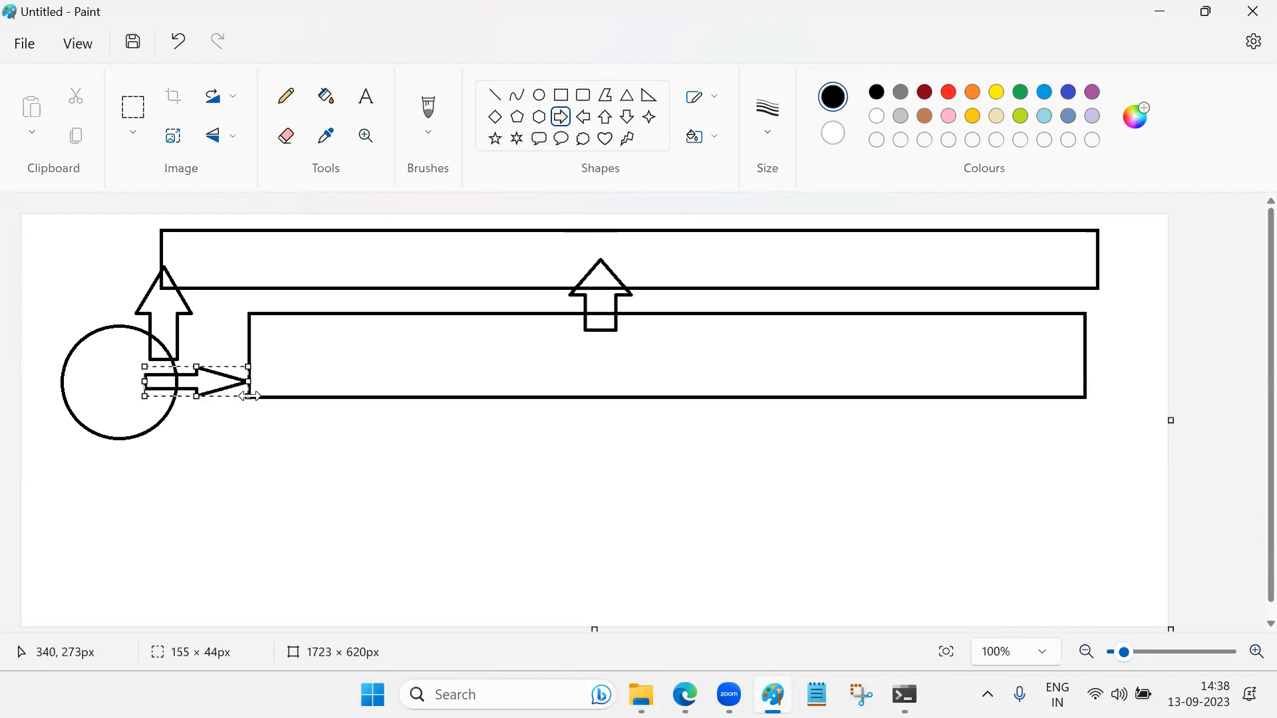
{"action": "left_click", "coordinate": [1224, 432]}
Step: Draw a rounded rectangle about 1379 × 324 px below the diagram, with a rounded rectangle about 1287 × 80 px inside its upper part
{"action": "left_click", "coordinate": [583, 94]}
{"action": "left_click_drag", "start_coordinate": [200, 407], "coordinate": [1117, 621]}
{"action": "left_click", "coordinate": [1231, 448]}
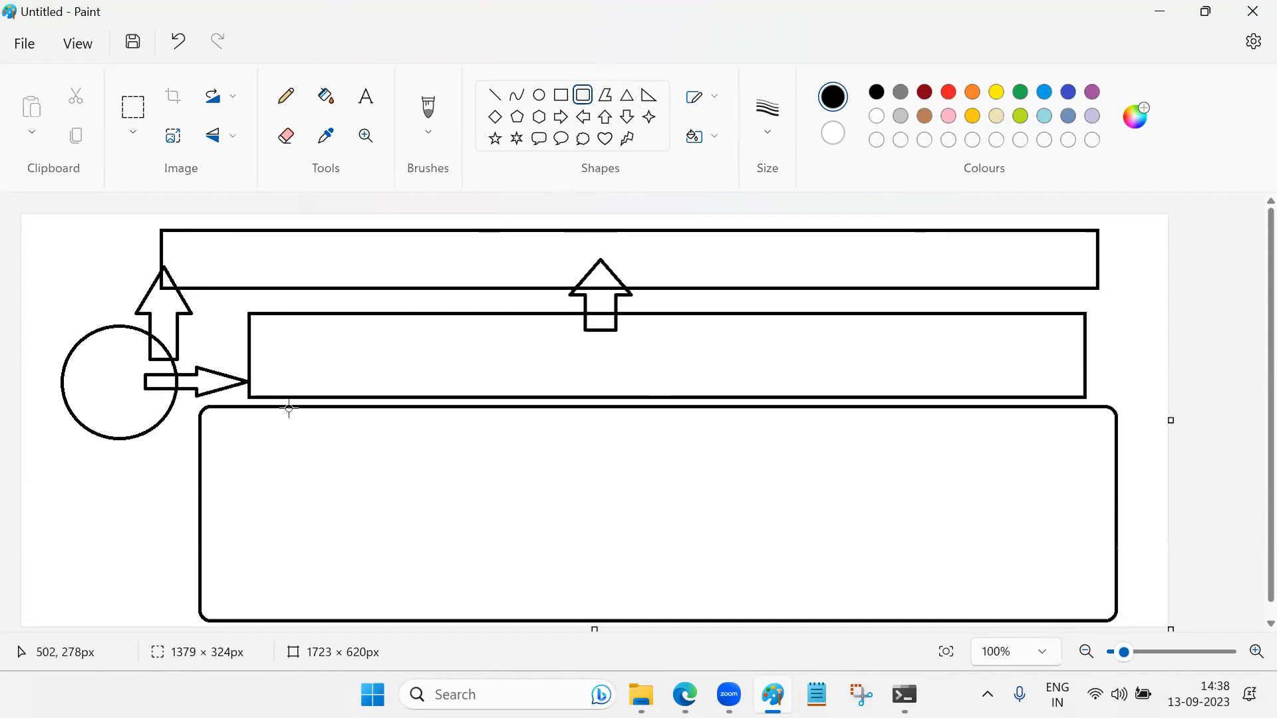
{"action": "left_click_drag", "start_coordinate": [229, 421], "coordinate": [1084, 474]}
{"action": "left_click", "coordinate": [1140, 464]}
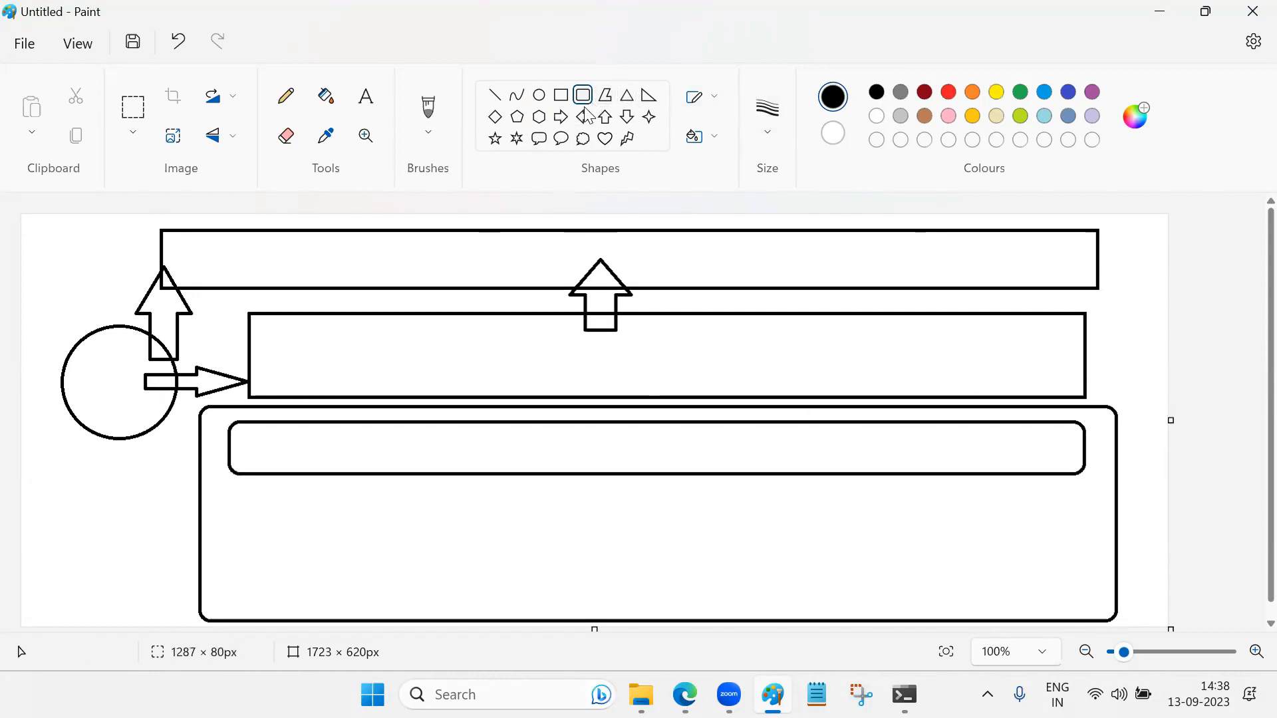
Step: Draw an up arrow about 151 × 243 px from the inner rounded rectangle to the topmost rectangle
{"action": "left_click", "coordinate": [605, 118]}
{"action": "left_click_drag", "start_coordinate": [777, 274], "coordinate": [877, 435]}
{"action": "left_click", "coordinate": [1205, 407]}
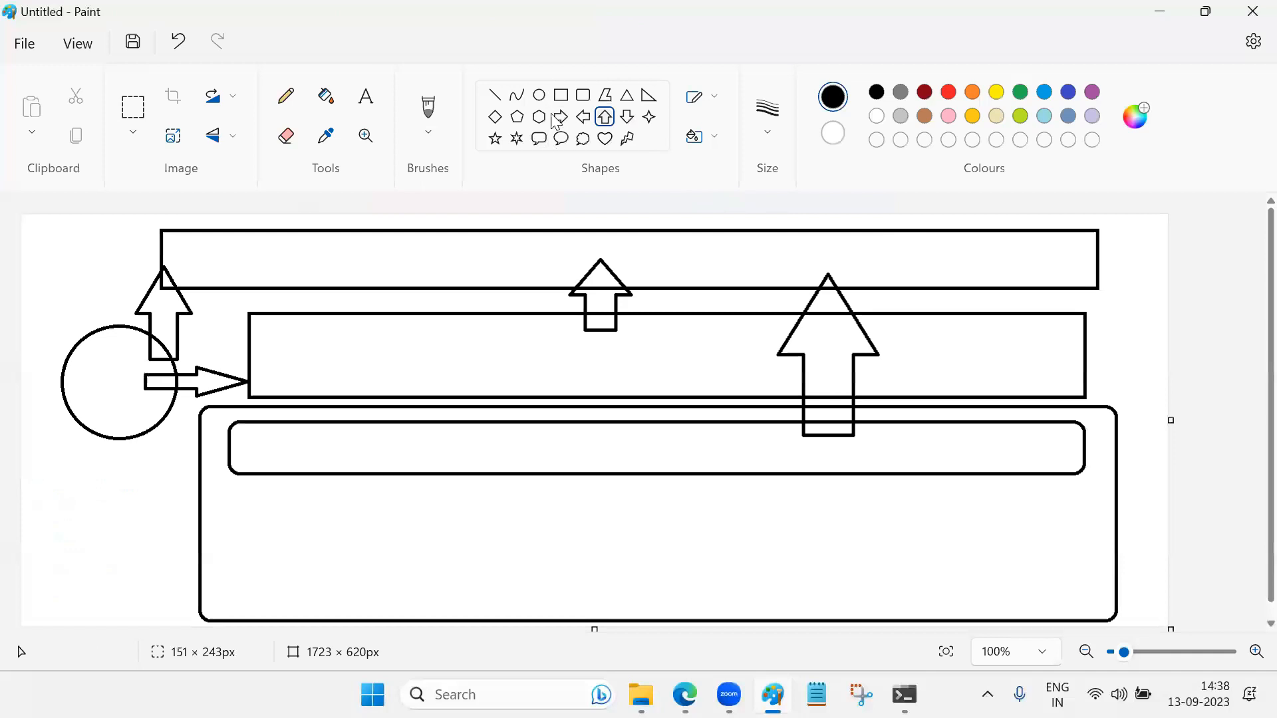
Step: Add a square-cornered rectangle about 1286 × 134 px below the inner rounded rectangle, inside the large rounded box
{"action": "left_click_drag", "start_coordinate": [224, 487], "coordinate": [681, 554]}
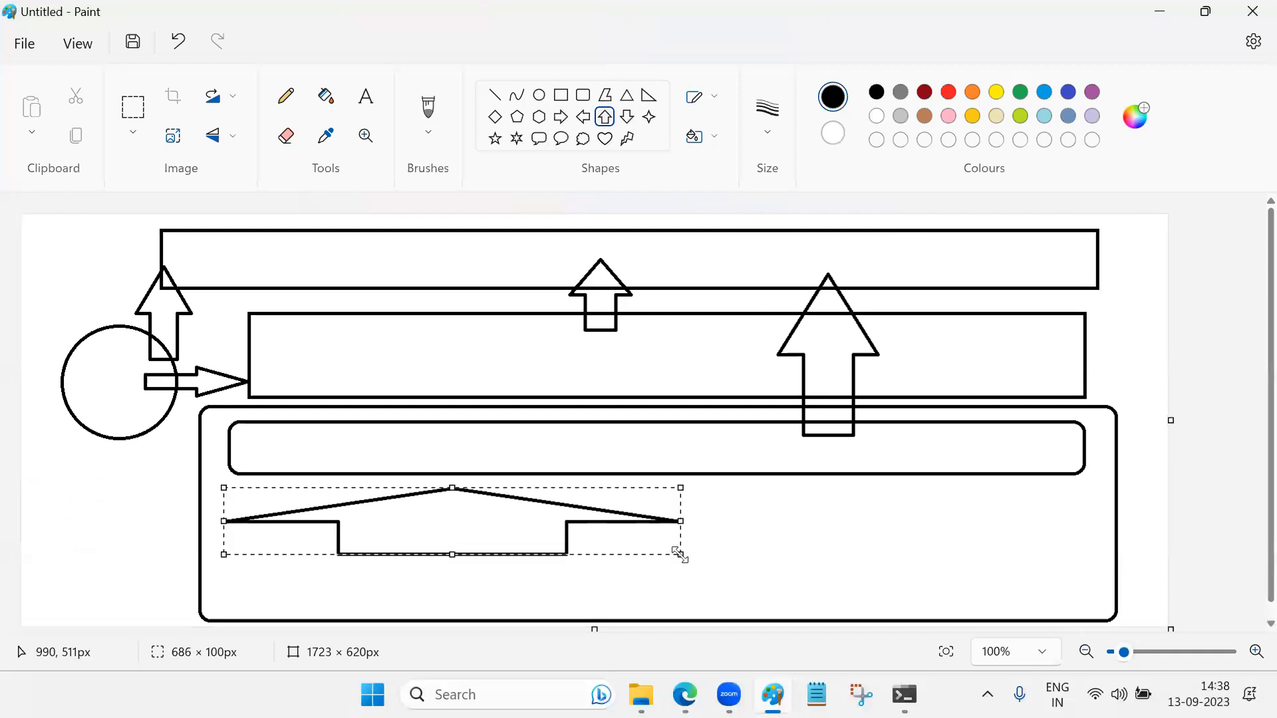
{"action": "key", "text": "ctrl+z"}
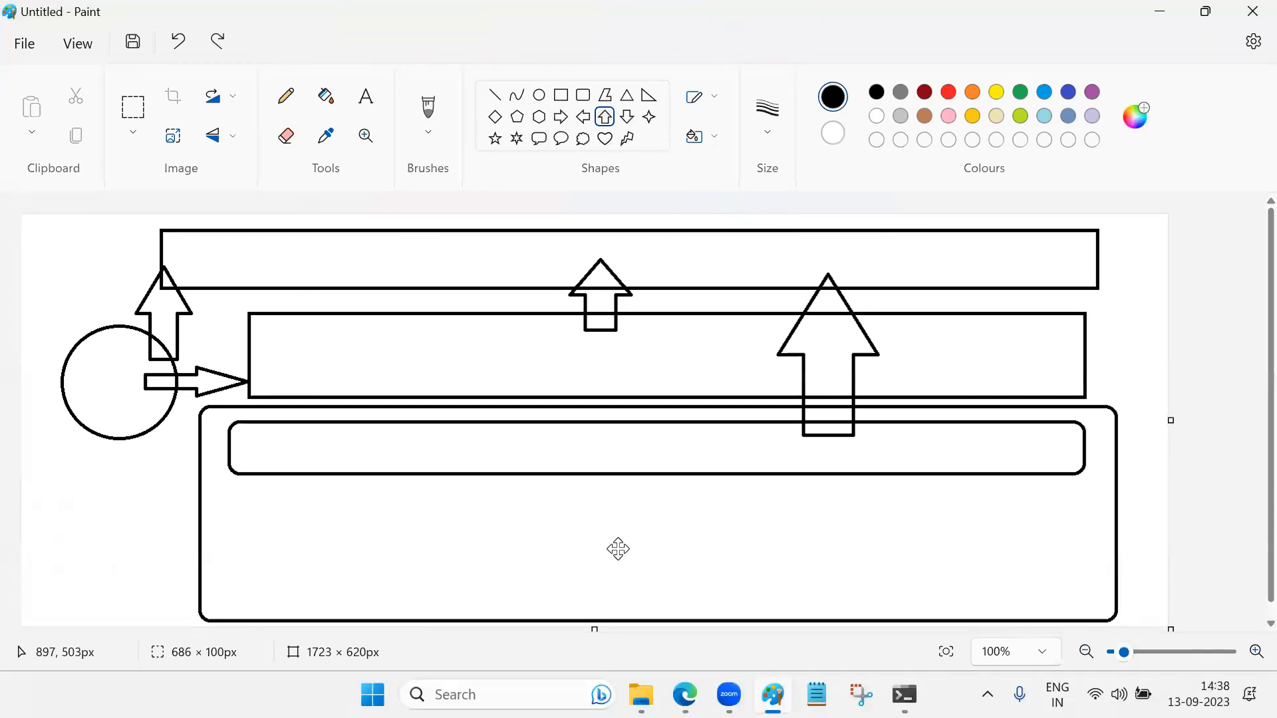
{"action": "left_click", "coordinate": [561, 94]}
{"action": "left_click_drag", "start_coordinate": [227, 496], "coordinate": [1082, 583]}
{"action": "left_click", "coordinate": [1203, 550]}
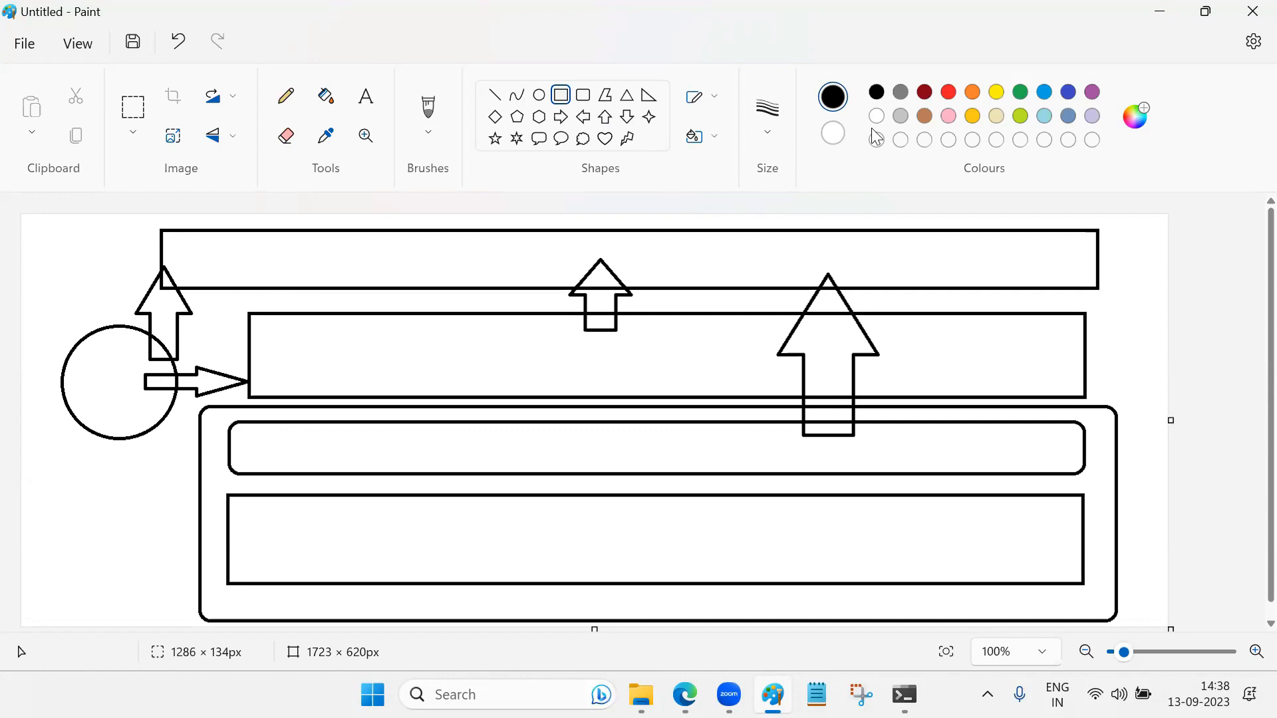
Step: Draw an up arrow from the lowest rectangle through the inner rounded rectangle to the rectangle beside the circle
{"action": "left_click_drag", "start_coordinate": [320, 372], "coordinate": [399, 523]}
{"action": "key", "text": "ctrl+z"}
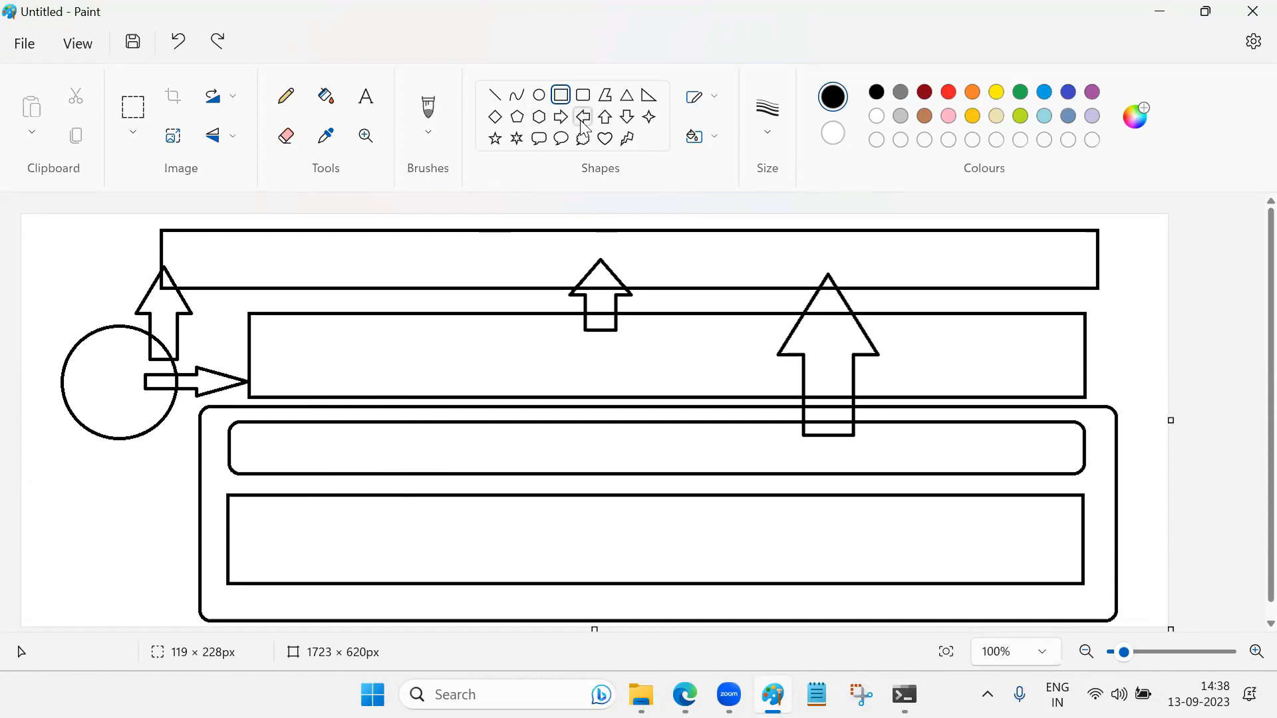
{"action": "left_click", "coordinate": [606, 119]}
{"action": "left_click_drag", "start_coordinate": [324, 373], "coordinate": [430, 531]}
Step: Draw a red rectangle across the up arrow inside the inner rounded rectangle, lower its upper edge slightly, and return to the WebLogic console in Edge
{"action": "left_click", "coordinate": [561, 94]}
{"action": "mouse_move", "coordinate": [295, 430]}
{"action": "left_mouse_down"}
{"action": "mouse_move", "coordinate": [442, 456]}
{"action": "mouse_move", "coordinate": [456, 473]}
{"action": "left_mouse_up"}
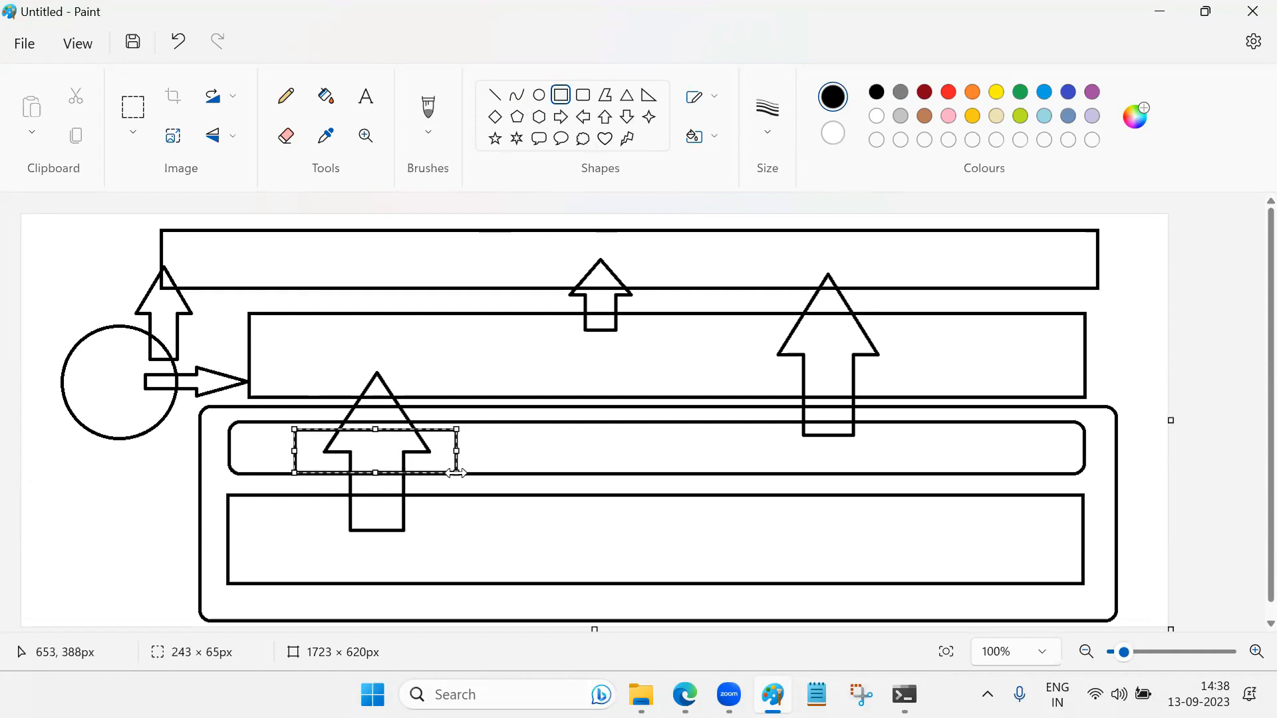
{"action": "key", "text": "ctrl+z"}
{"action": "left_click", "coordinate": [949, 94]}
{"action": "left_click_drag", "start_coordinate": [306, 431], "coordinate": [473, 479]}
{"action": "mouse_move", "coordinate": [389, 431]}
{"action": "left_mouse_down"}
{"action": "mouse_move", "coordinate": [389, 466]}
{"action": "mouse_move", "coordinate": [389, 442]}
{"action": "left_mouse_up"}
{"action": "left_click", "coordinate": [431, 544]}
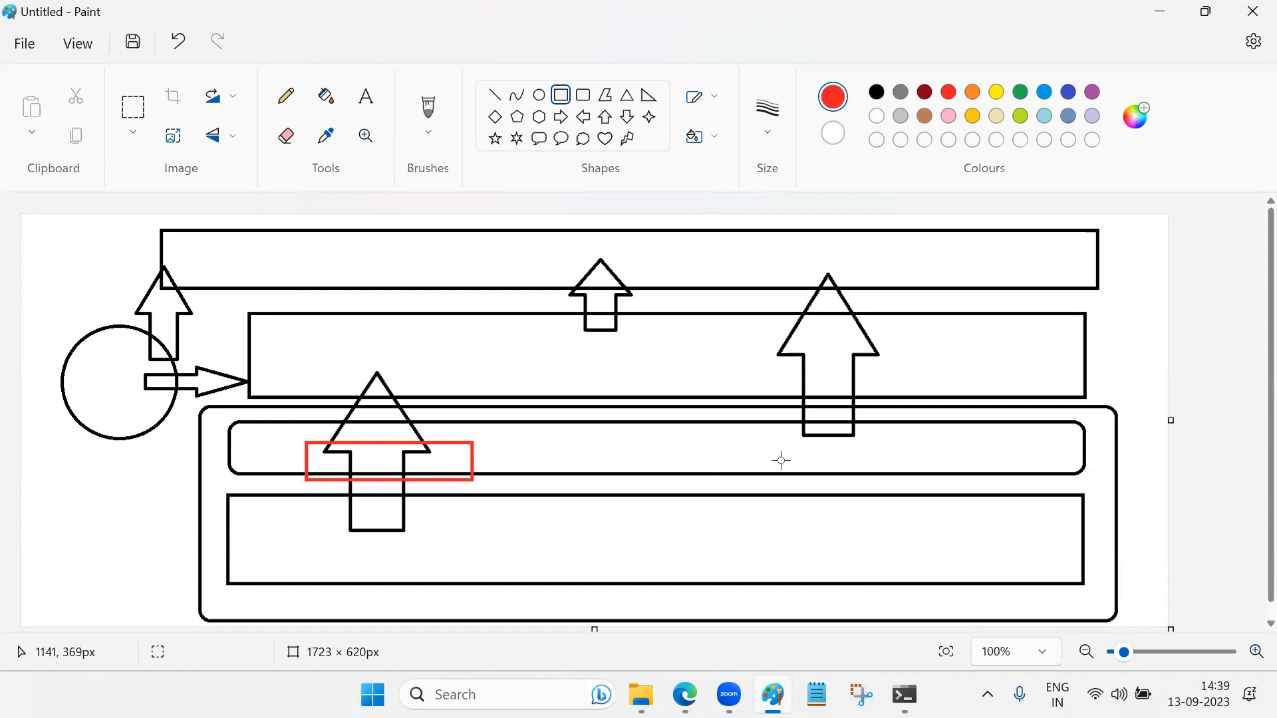
{"action": "left_click", "coordinate": [1205, 11]}
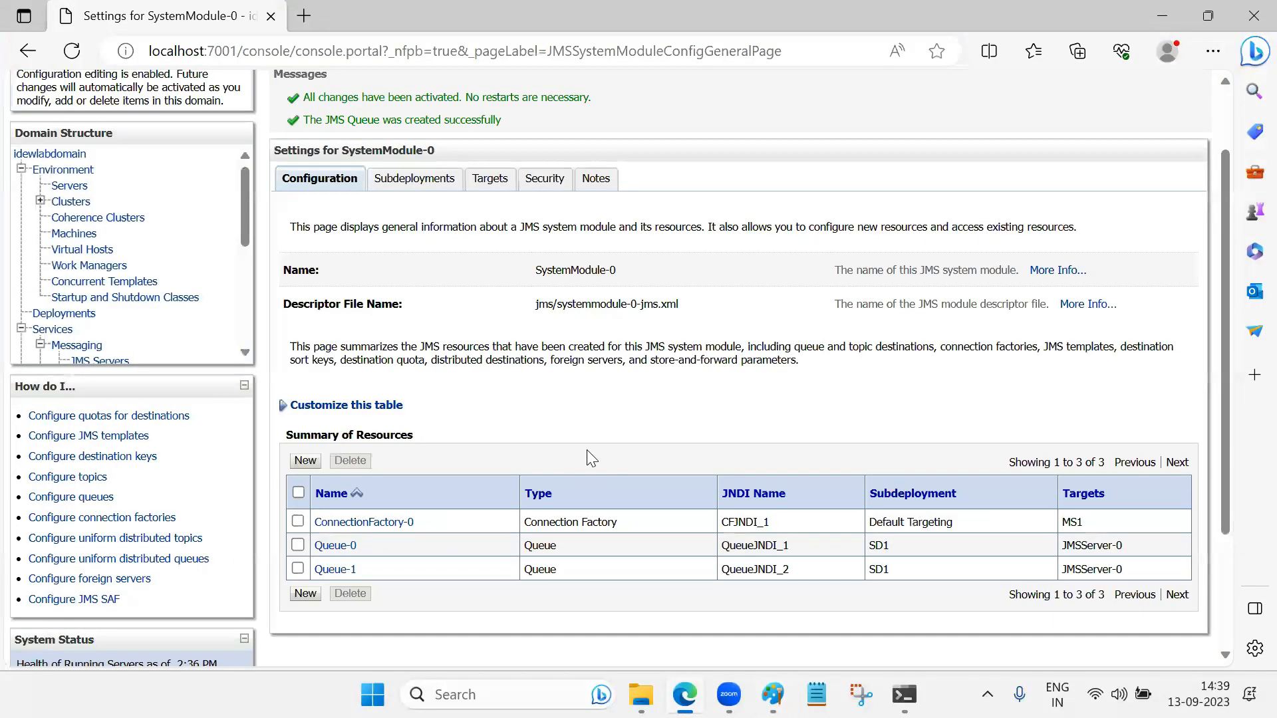